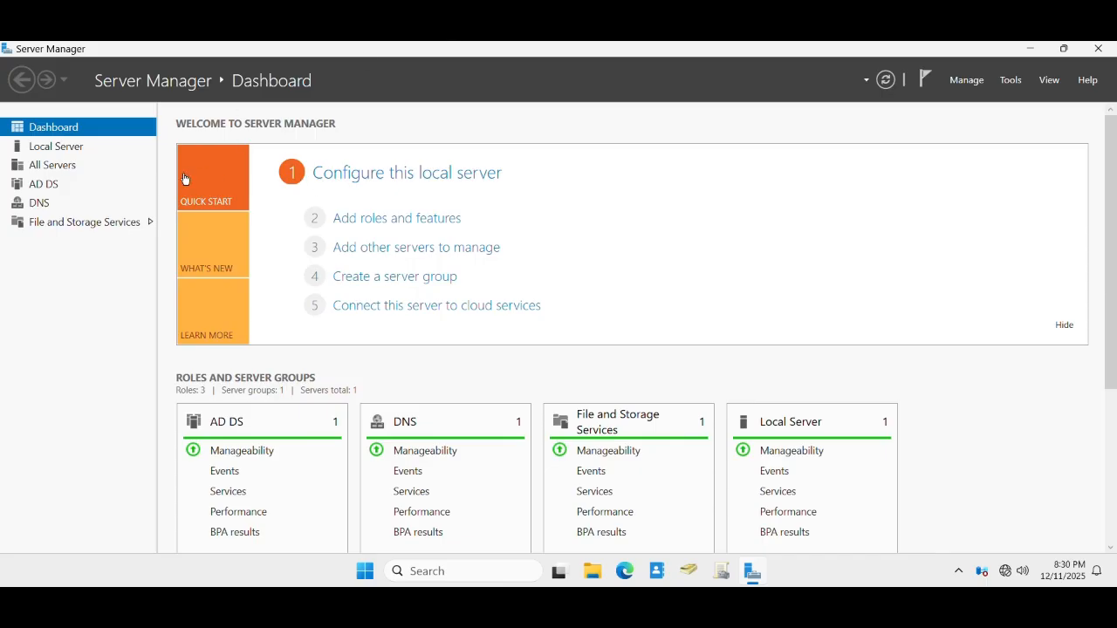
# - Review the Local Server properties, return to the Dashboard, and bring up the Tools list
pyautogui.click(54, 148)
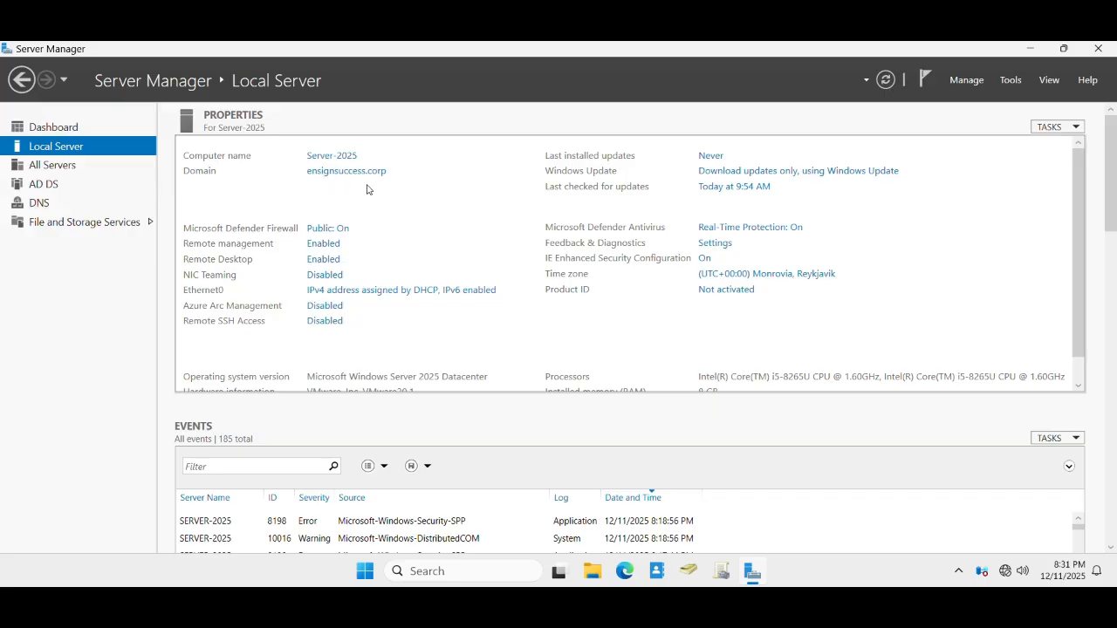
pyautogui.scroll(-1, 344, 353)
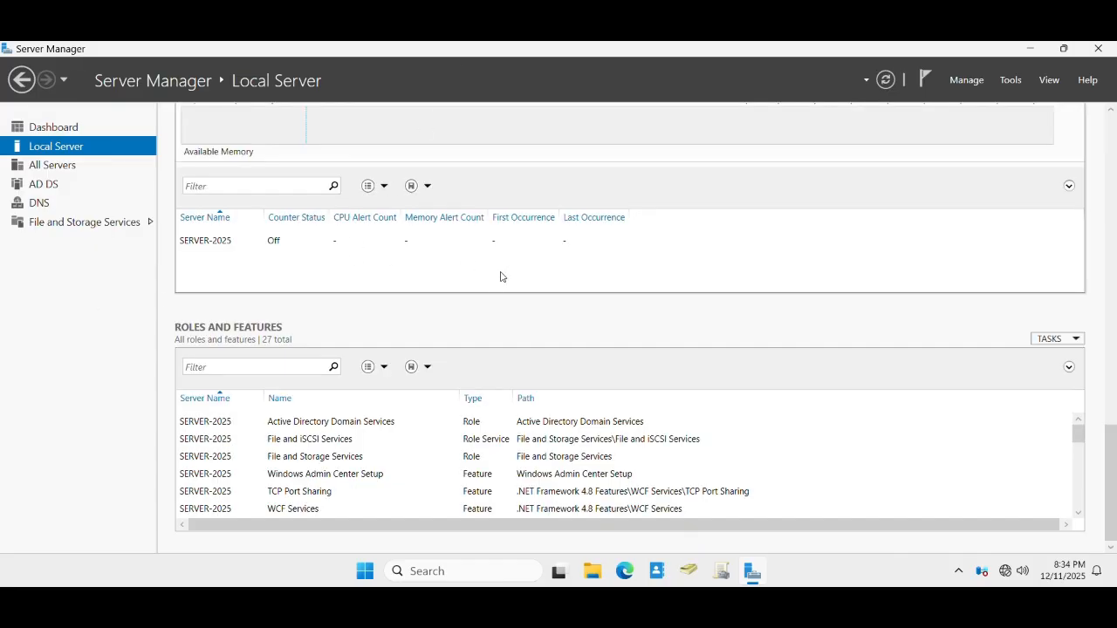
pyautogui.click(39, 128)
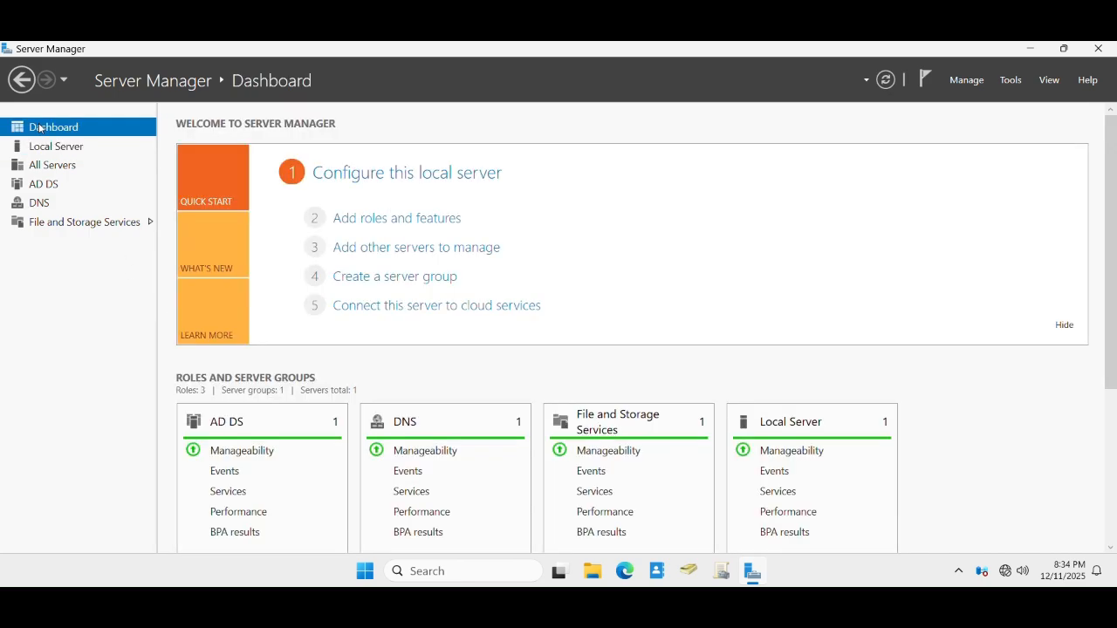
pyautogui.click(48, 146)
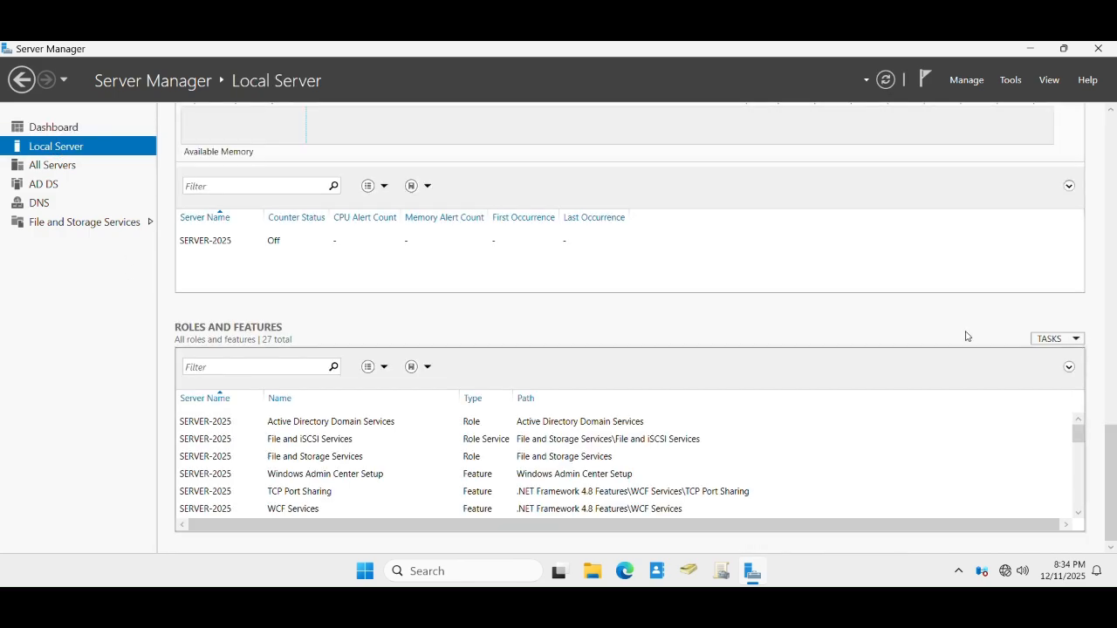
pyautogui.scroll(15, 1111, 311)
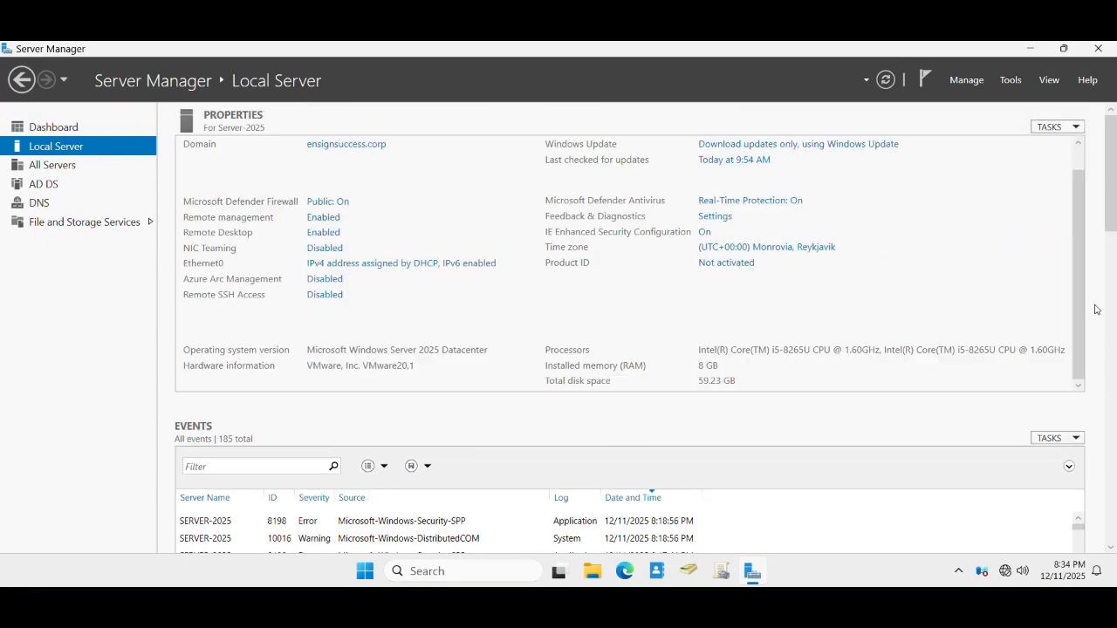
pyautogui.click(54, 129)
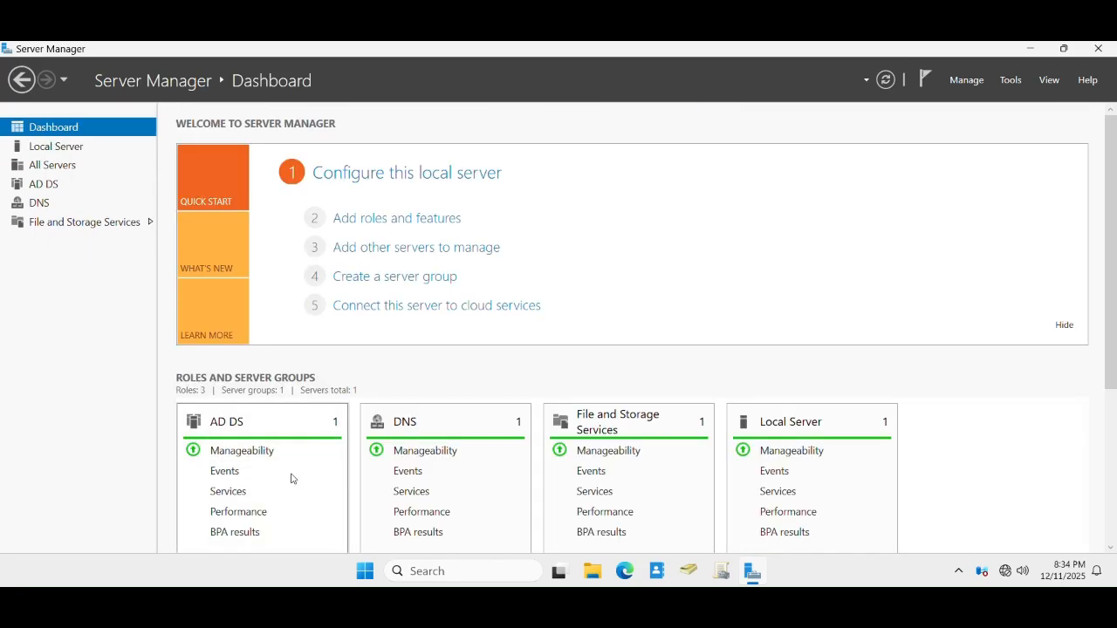
pyautogui.scroll(-1, 245, 462)
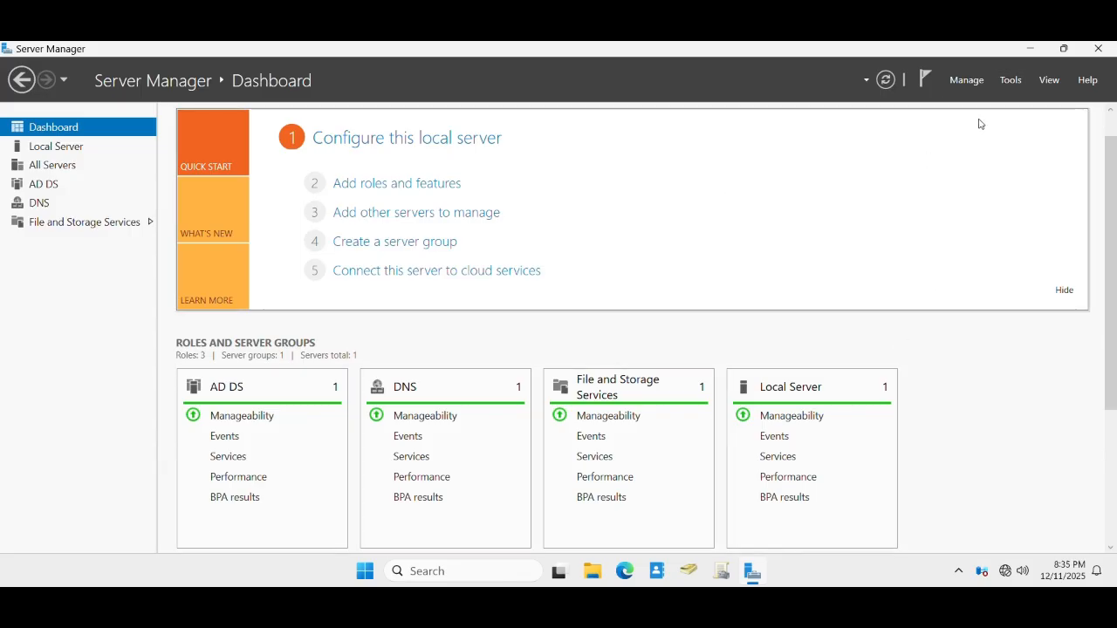
pyautogui.click(1010, 79)
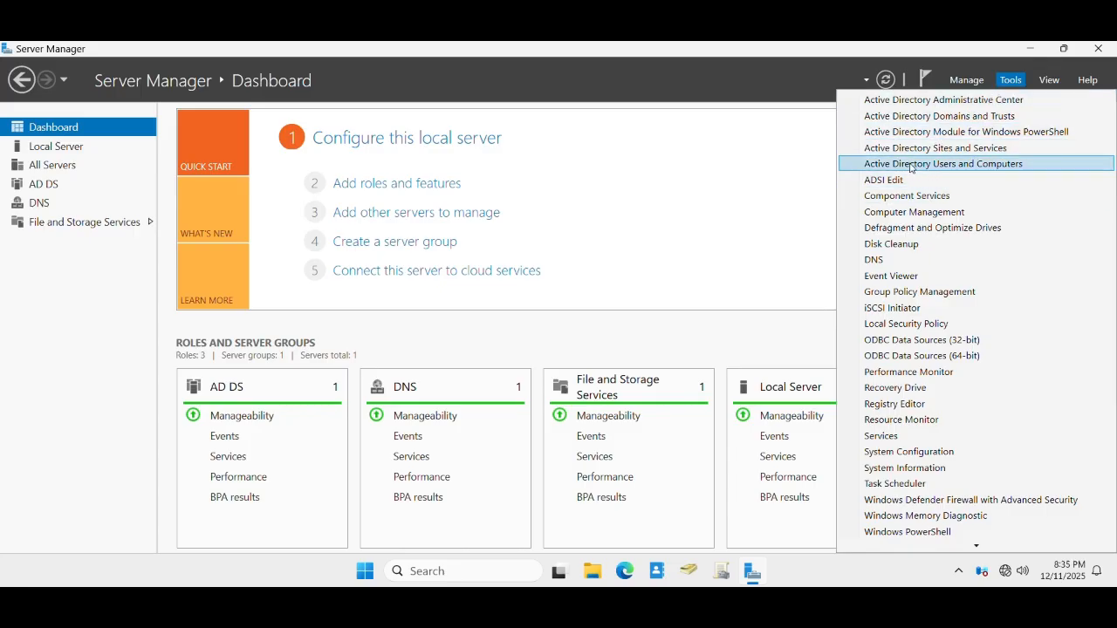
# - Launch Active Directory Users and Computers maximized and browse the Managers and Student Advisor OUs
pyautogui.click(951, 166)
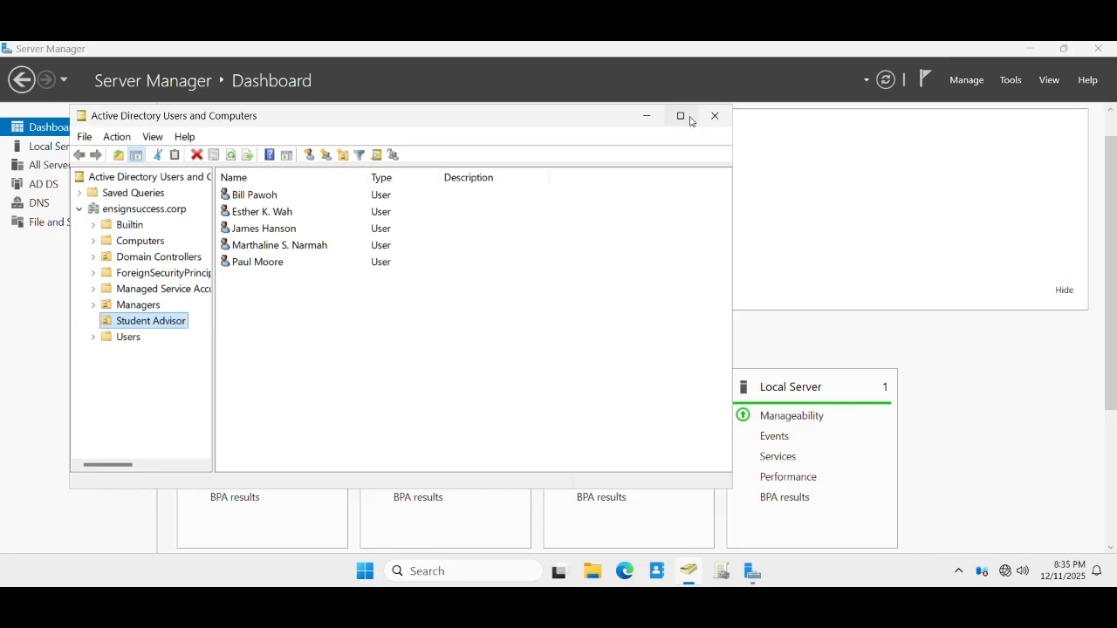
pyautogui.click(682, 117)
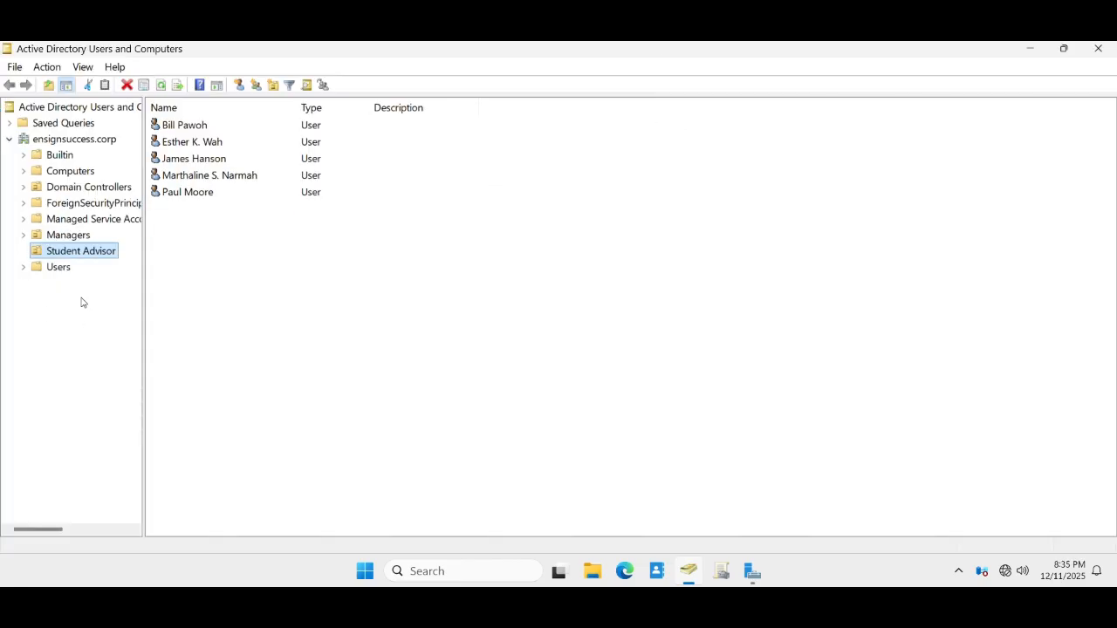
pyautogui.click(53, 237)
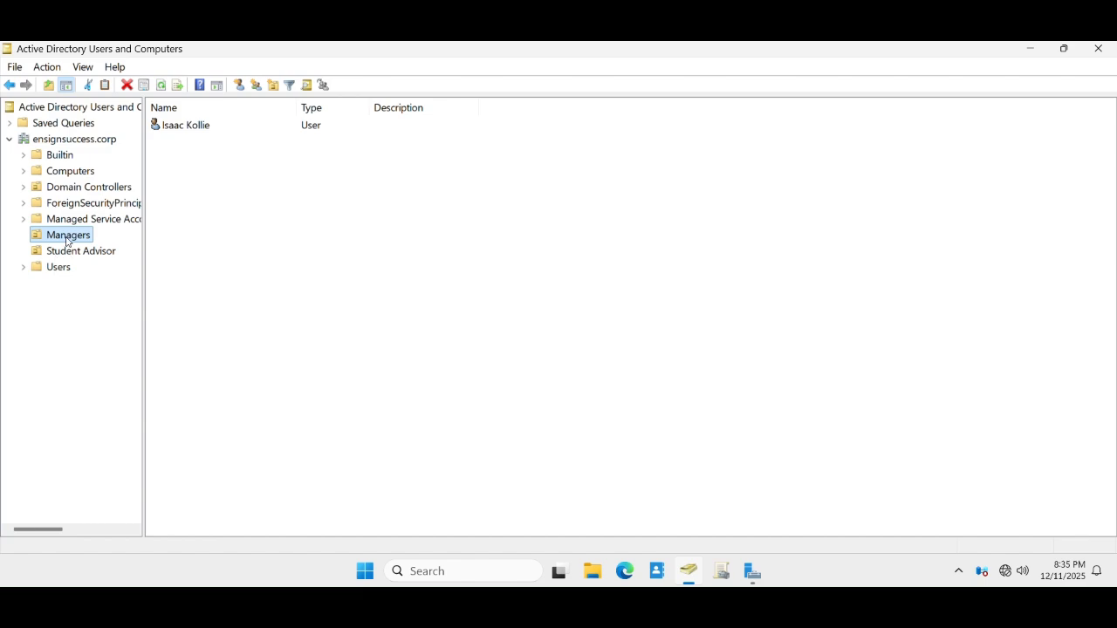
pyautogui.click(70, 241)
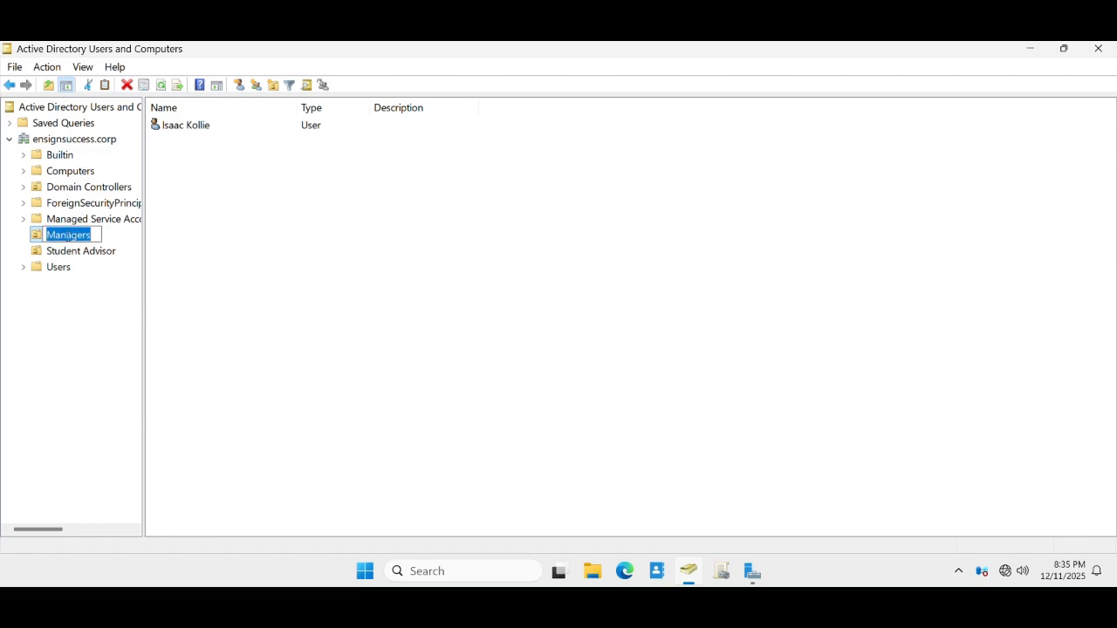
pyautogui.press('Escape')
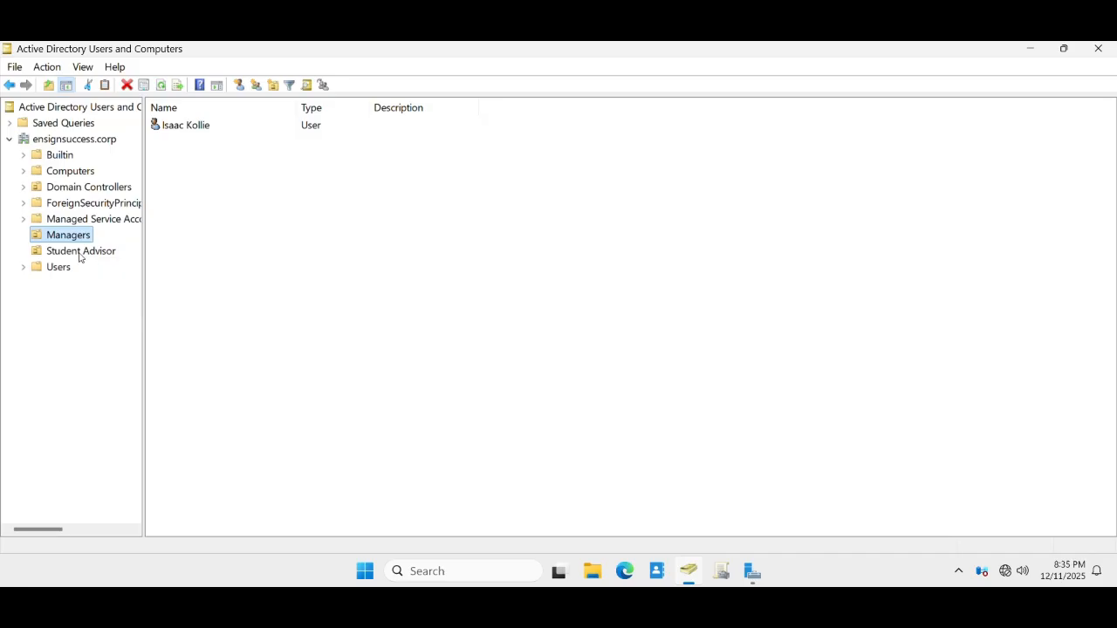
pyautogui.click(81, 253)
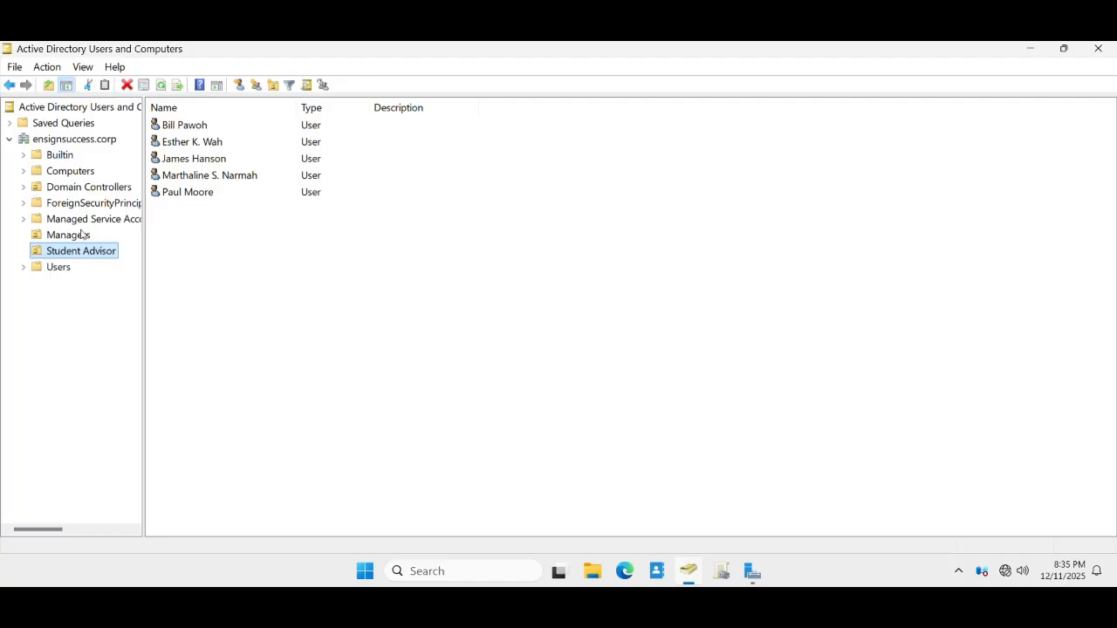
pyautogui.rightClick(80, 141)
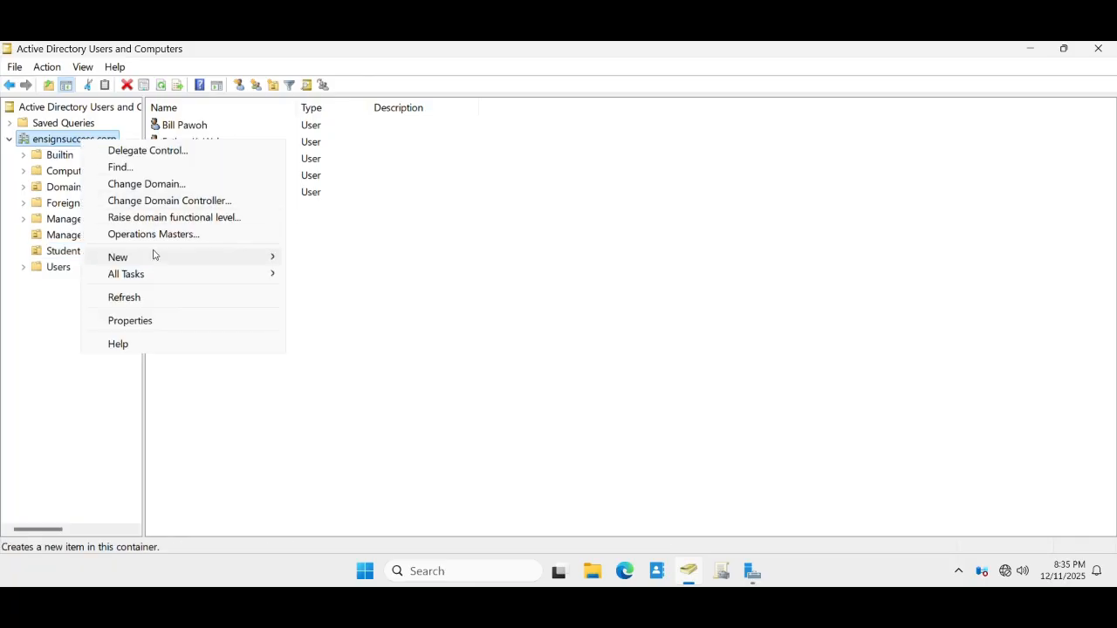
pyautogui.moveTo(226, 257)
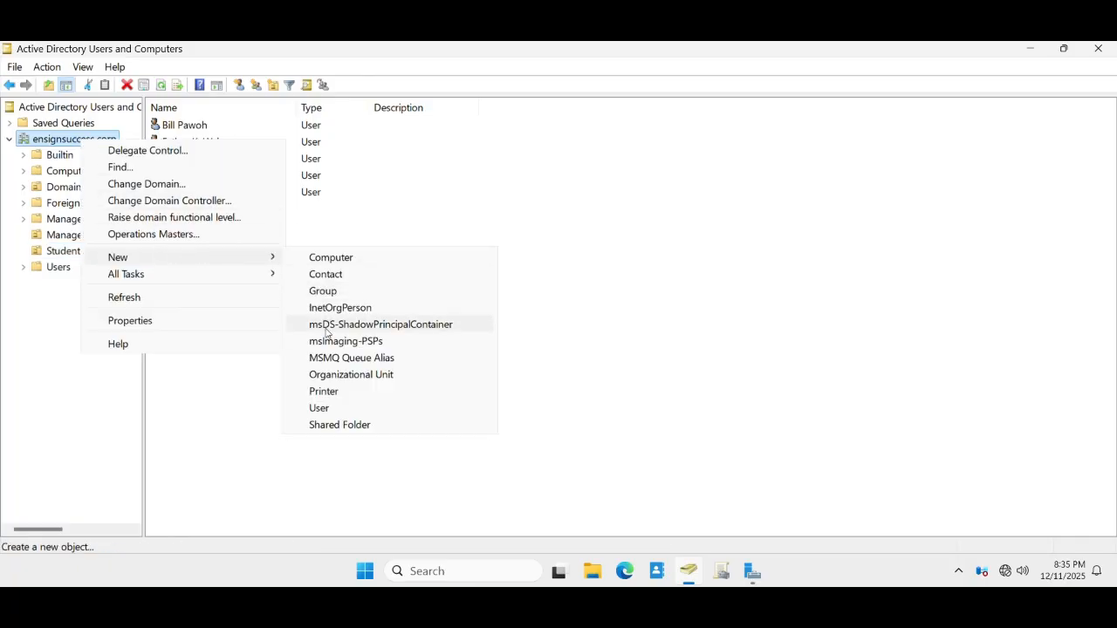
pyautogui.click(389, 377)
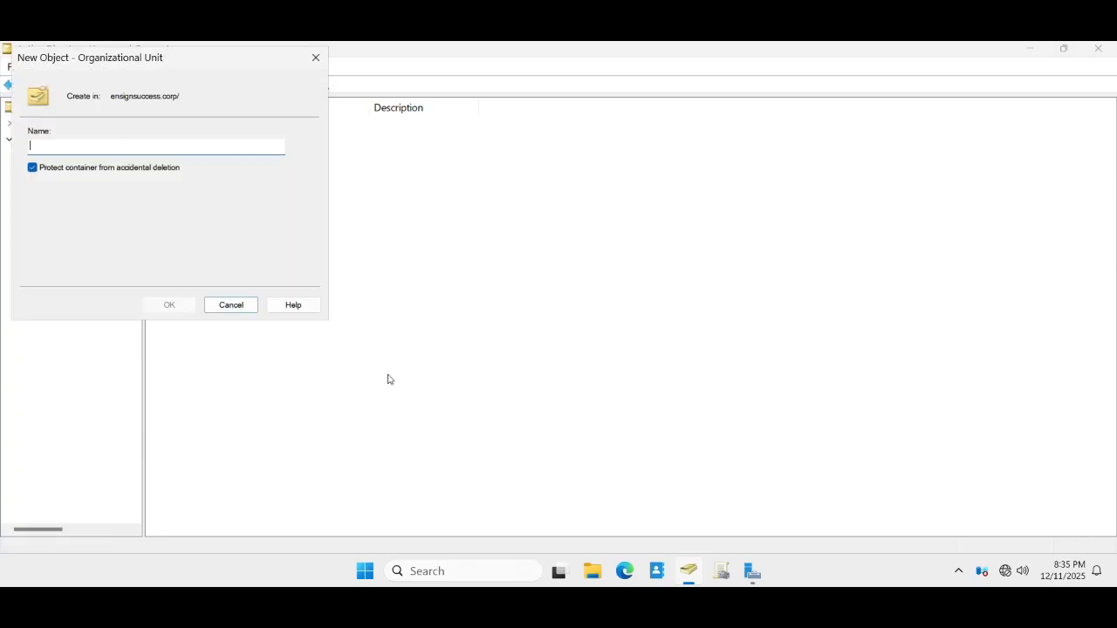
pyautogui.moveTo(131, 67); pyautogui.dragTo(402, 145)
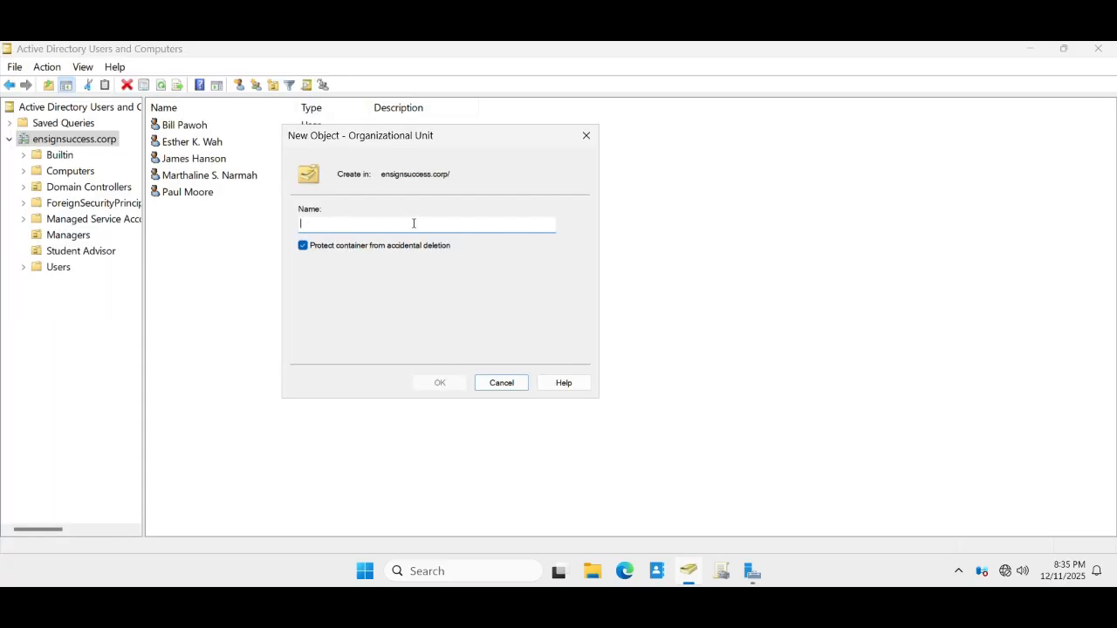
pyautogui.write('Managers')
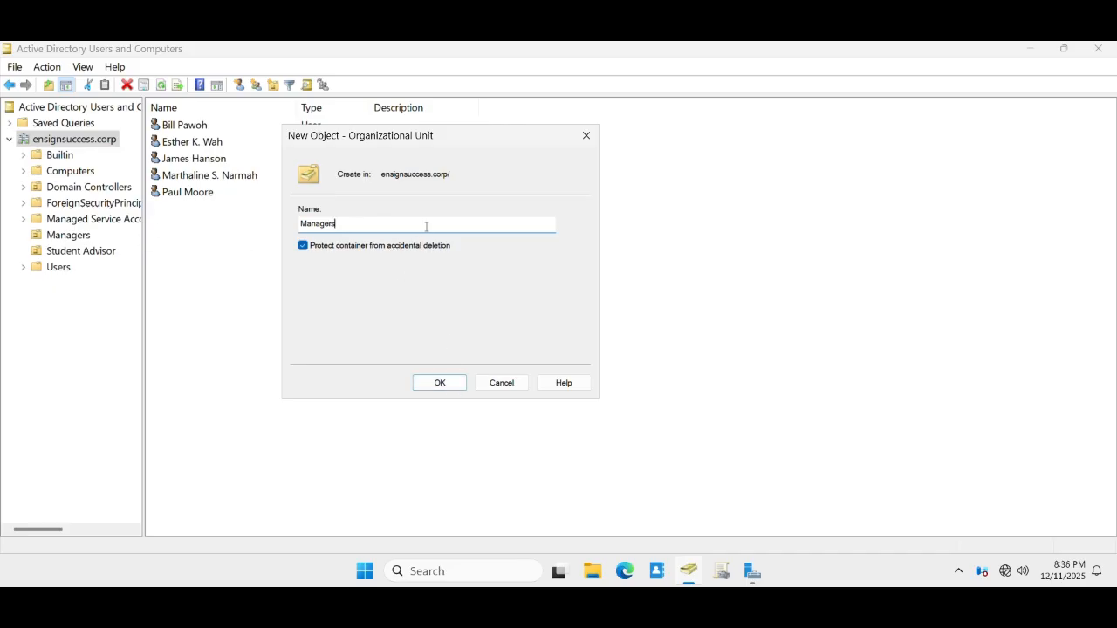
pyautogui.click(500, 386)
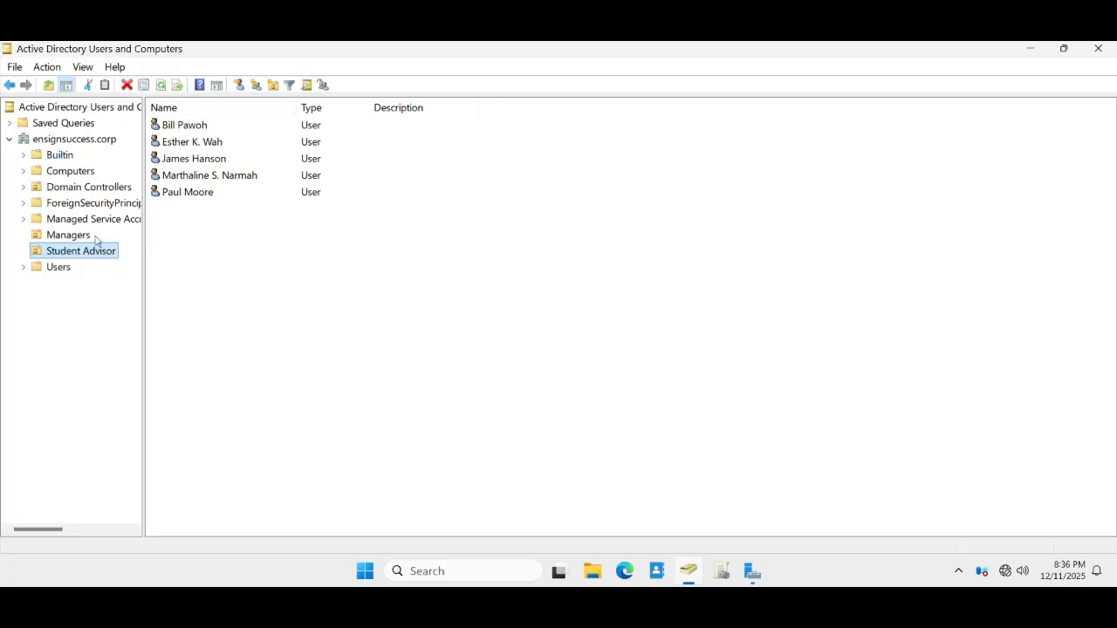
# - Browse Managers and Student Advisor, then start and abandon a new user on ensignsuccess.corp
pyautogui.click(65, 237)
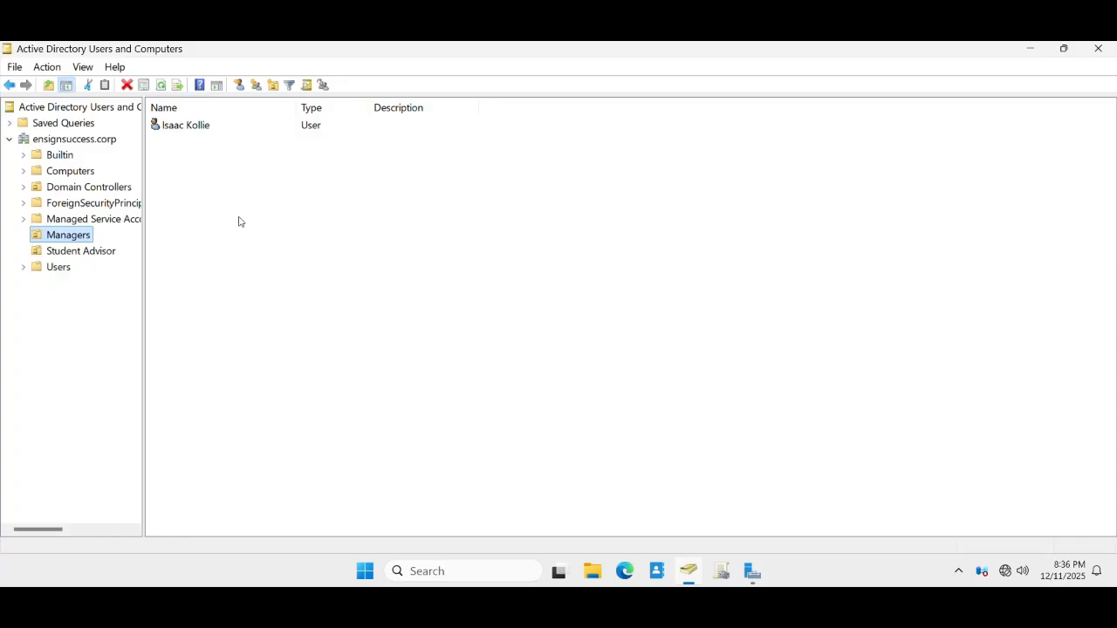
pyautogui.click(65, 254)
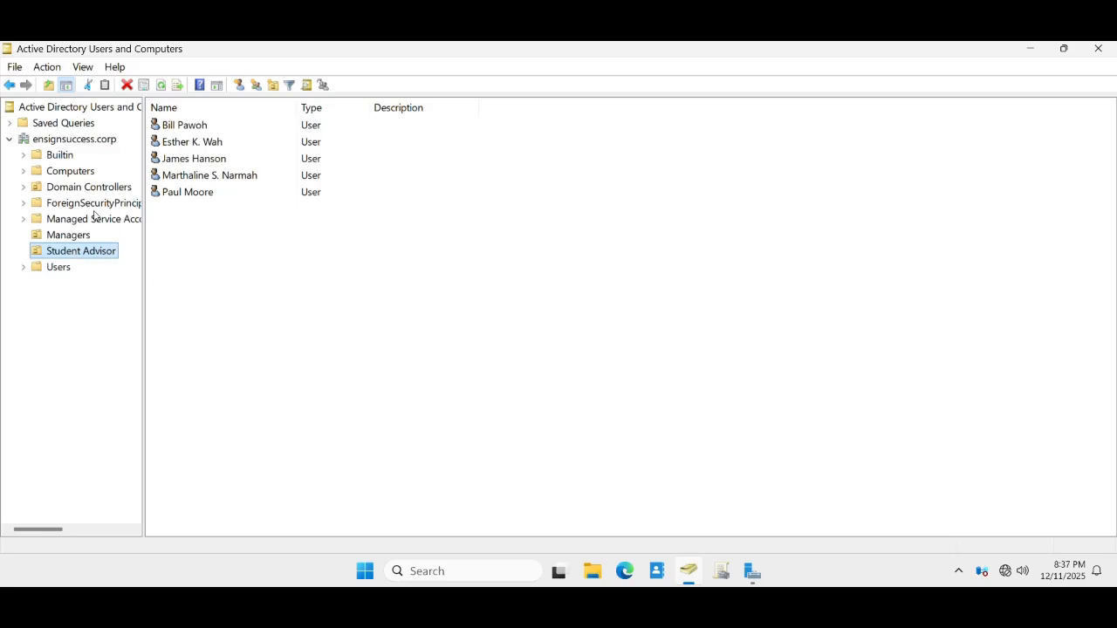
pyautogui.click(74, 141)
pyautogui.rightClick(75, 144)
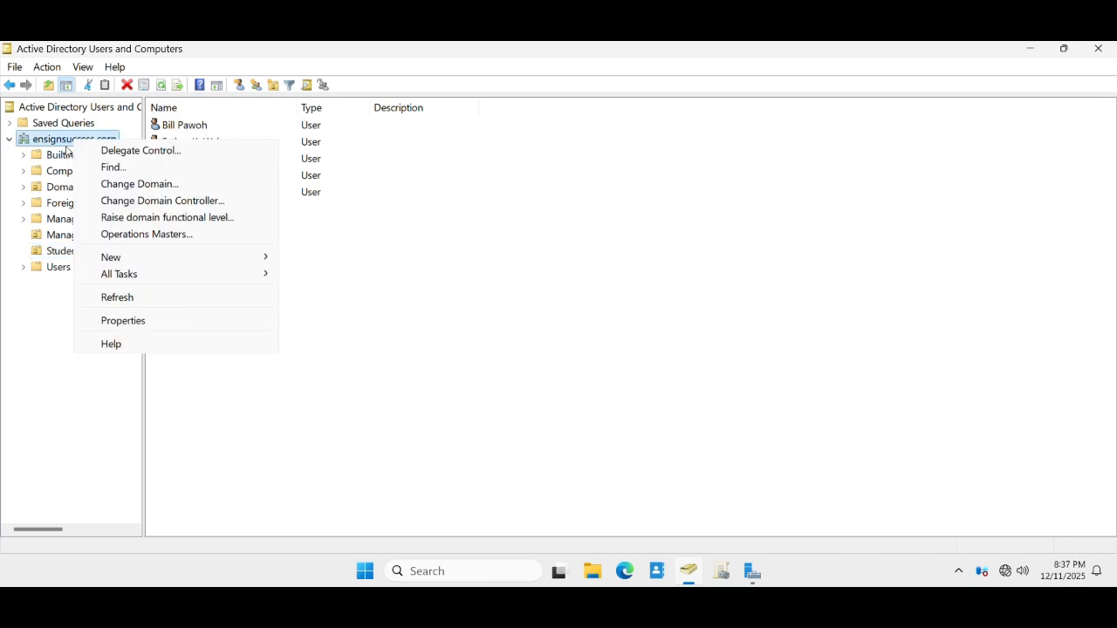
pyautogui.moveTo(218, 262)
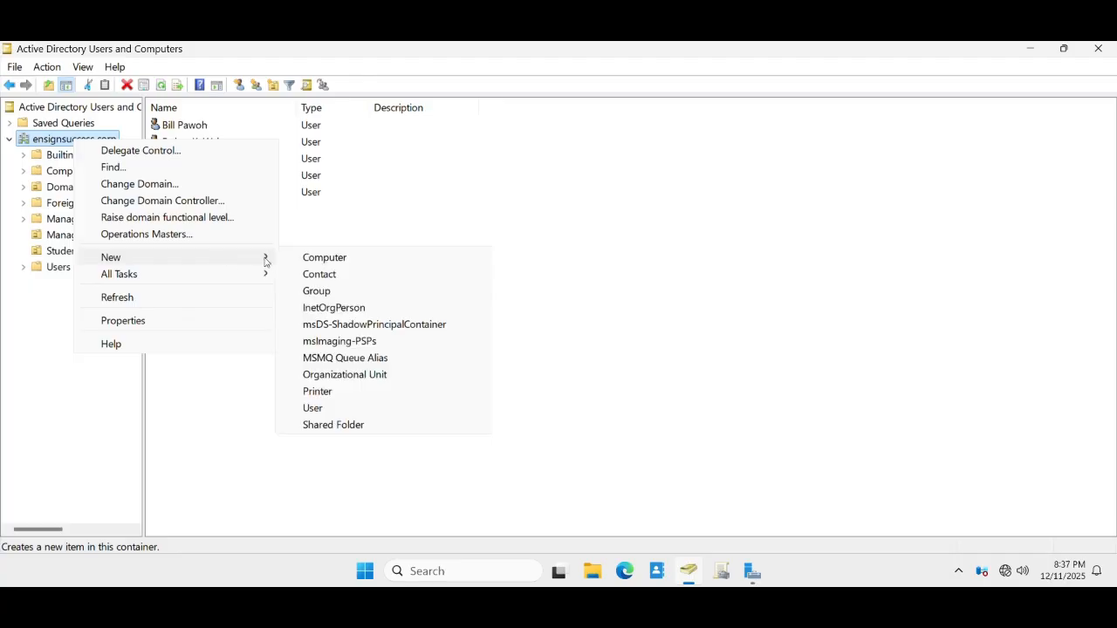
pyautogui.click(313, 409)
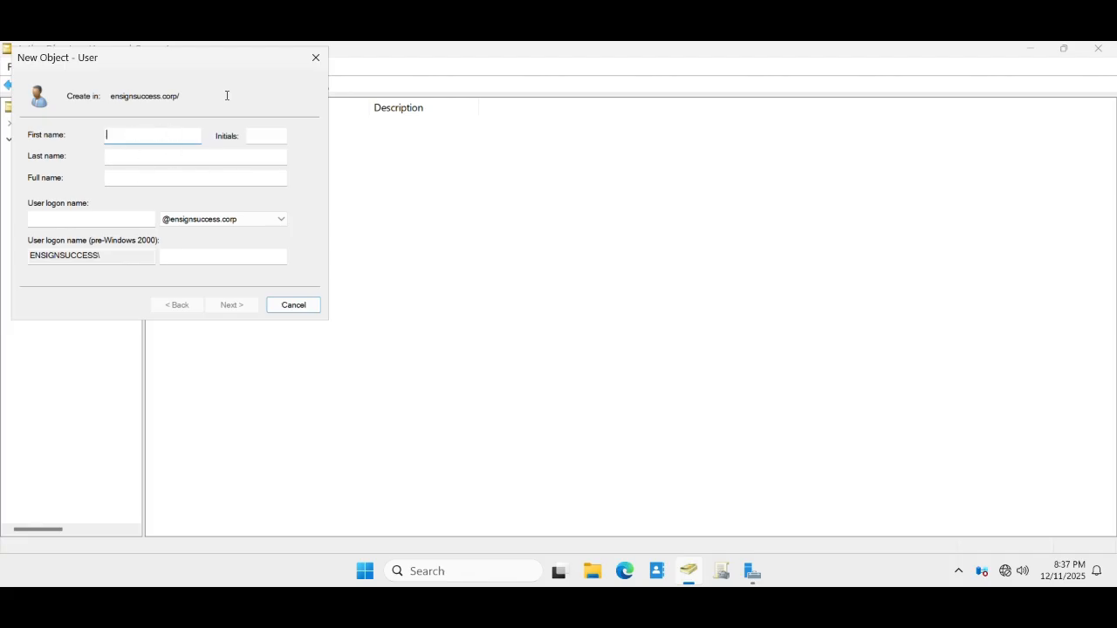
pyautogui.click(316, 58)
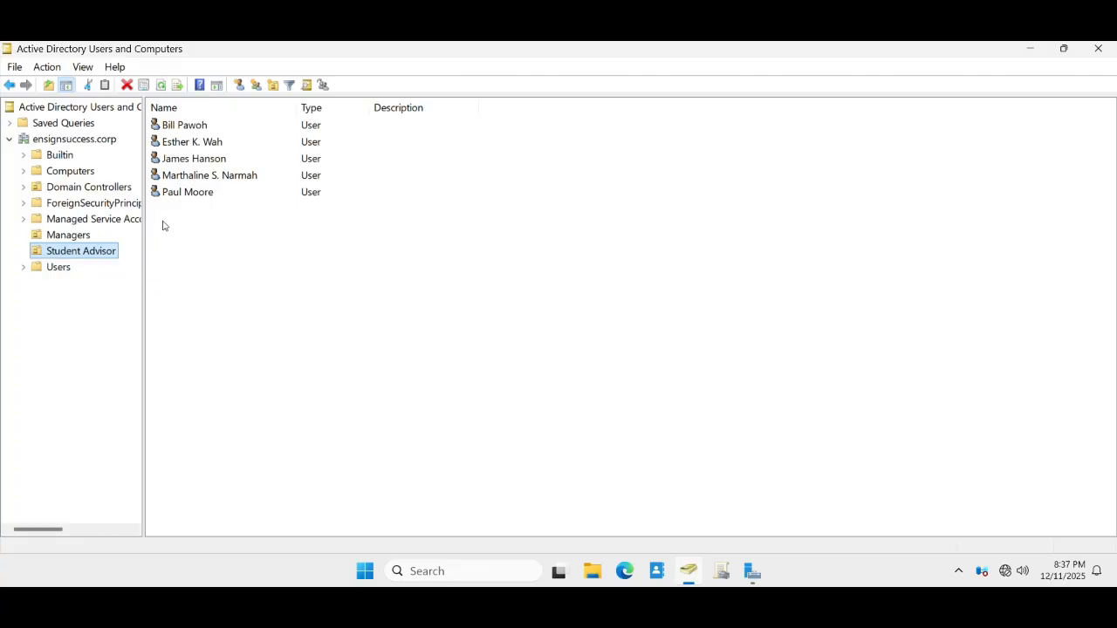
pyautogui.rightClick(69, 254)
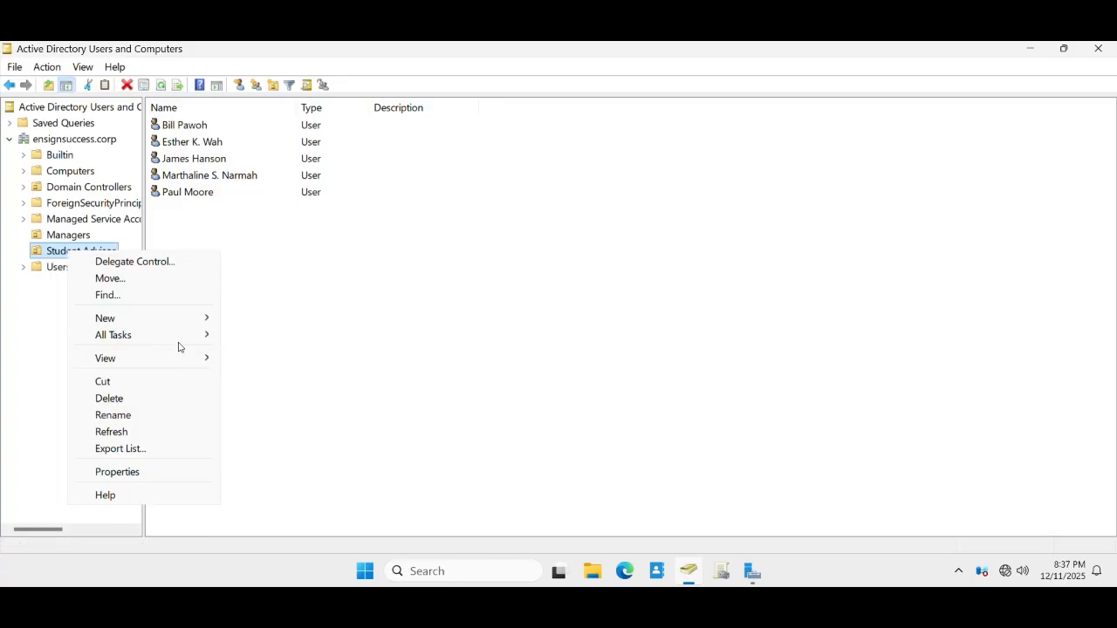
# - Start a new user in Student Advisor and enter the first and last names
pyautogui.moveTo(192, 321)
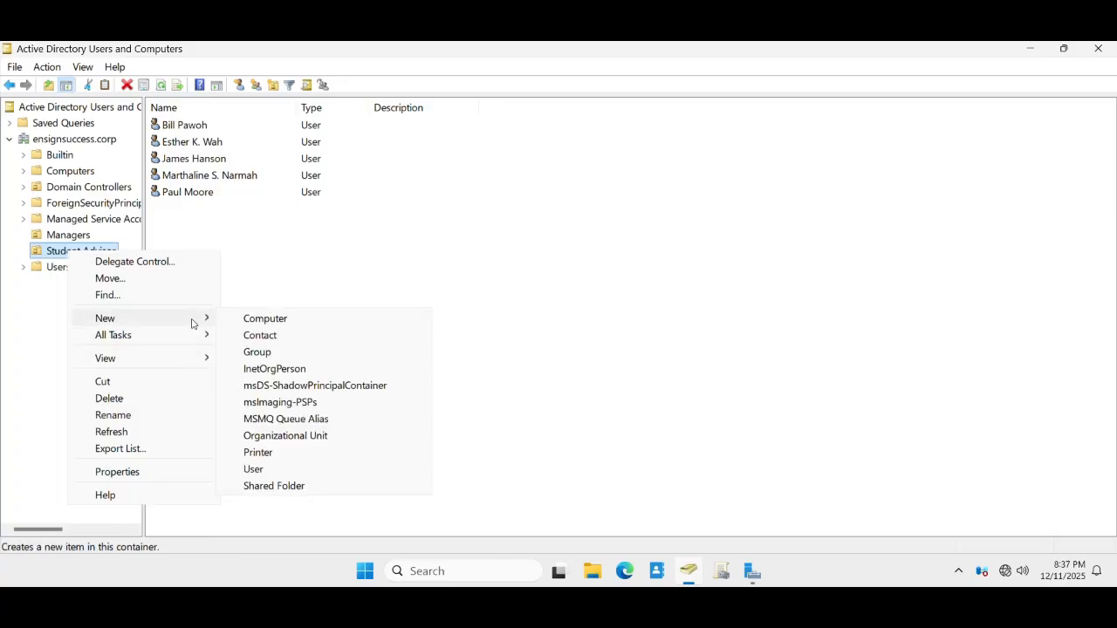
pyautogui.click(253, 469)
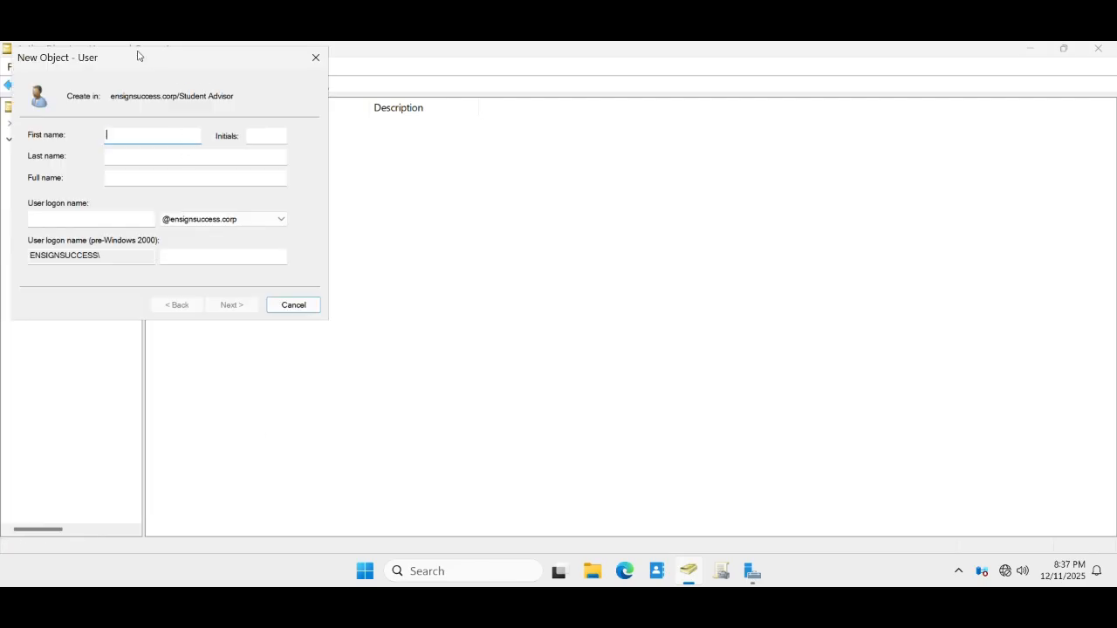
pyautogui.moveTo(137, 56); pyautogui.dragTo(502, 186)
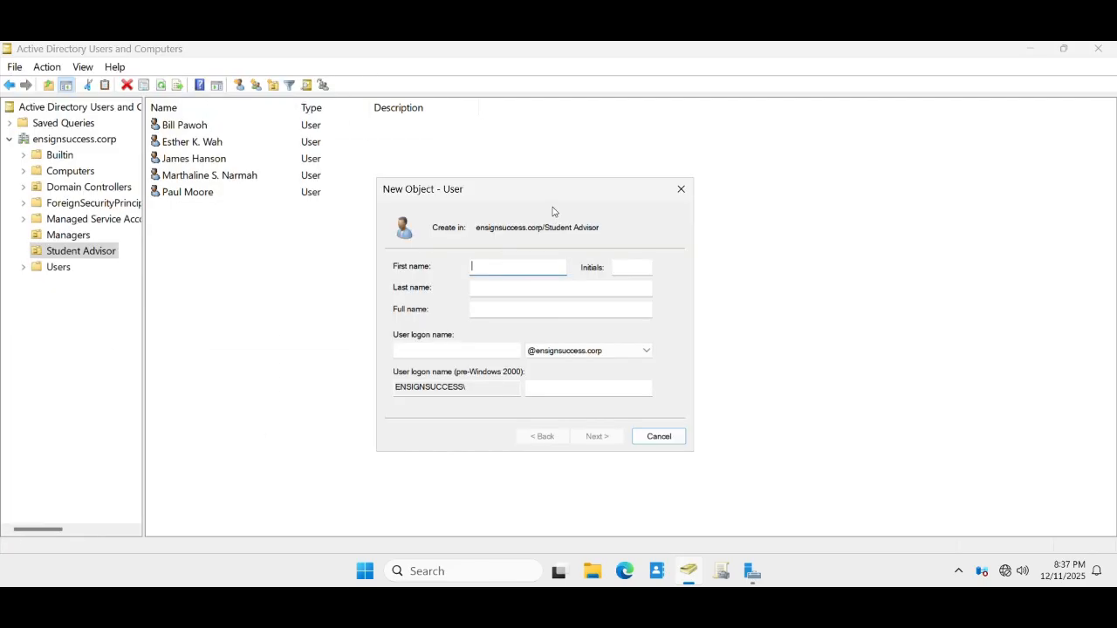
pyautogui.click(472, 288)
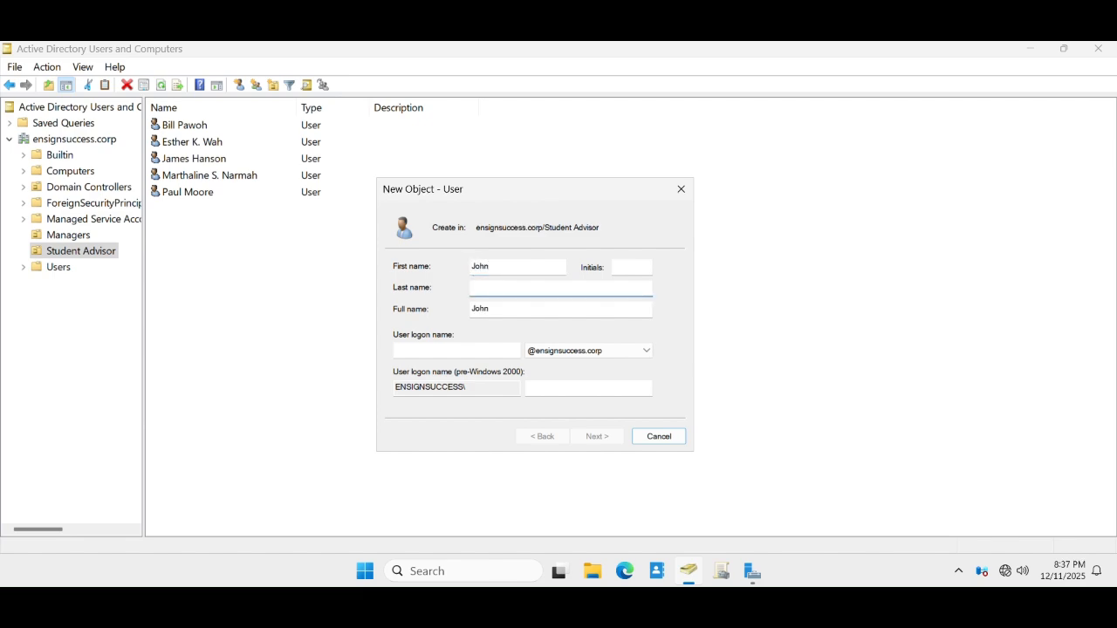
# - Enter the user logon name and clear 'User must change password at next logon'
pyautogui.click(491, 351)
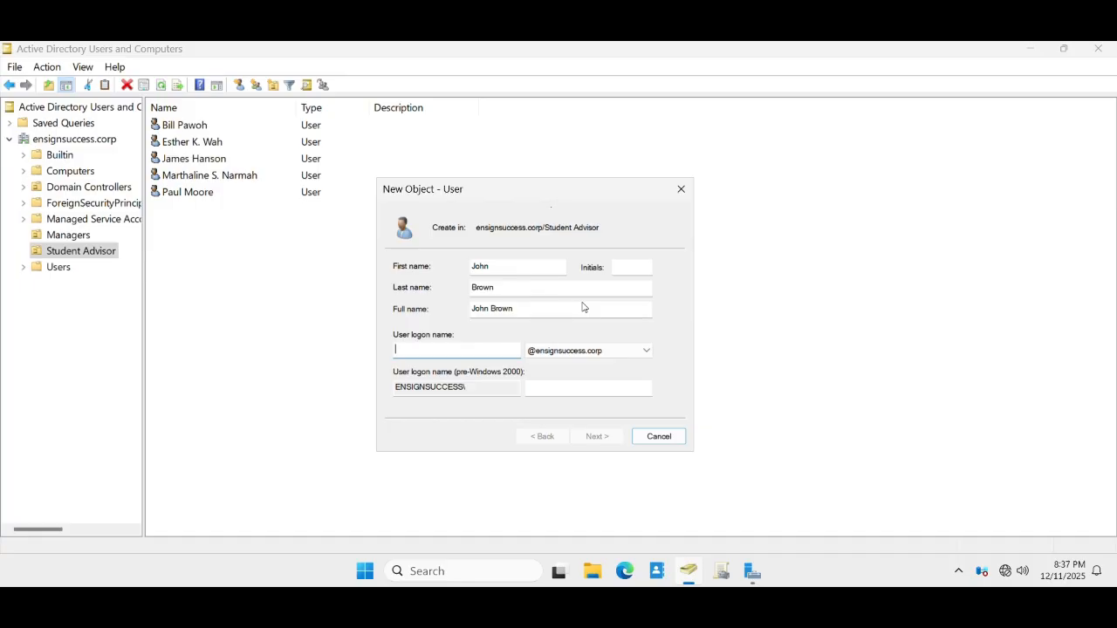
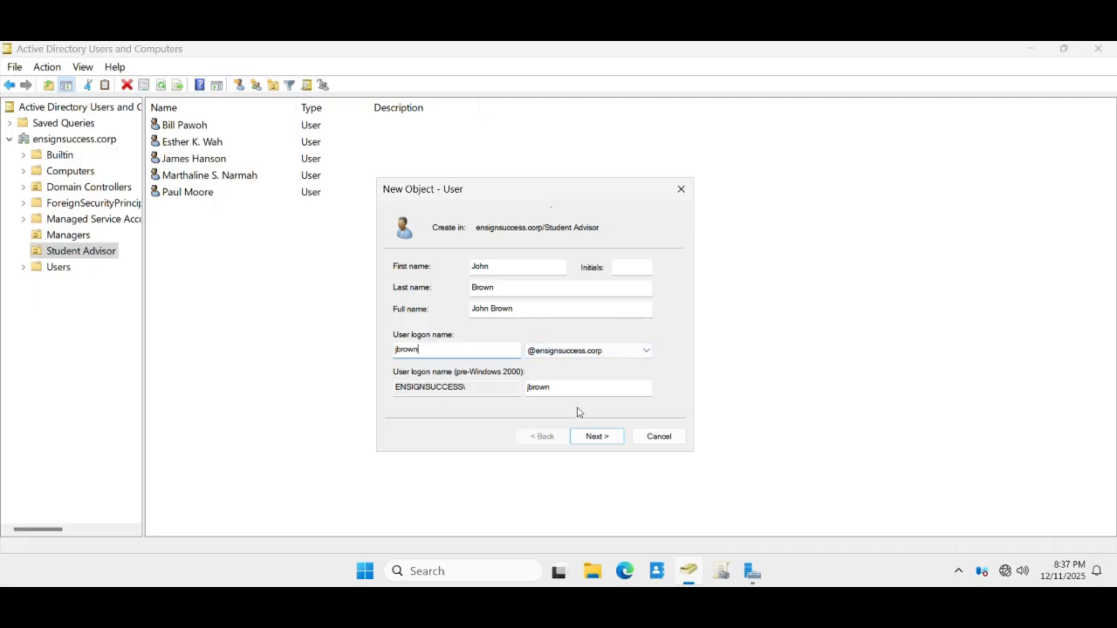
pyautogui.click(594, 436)
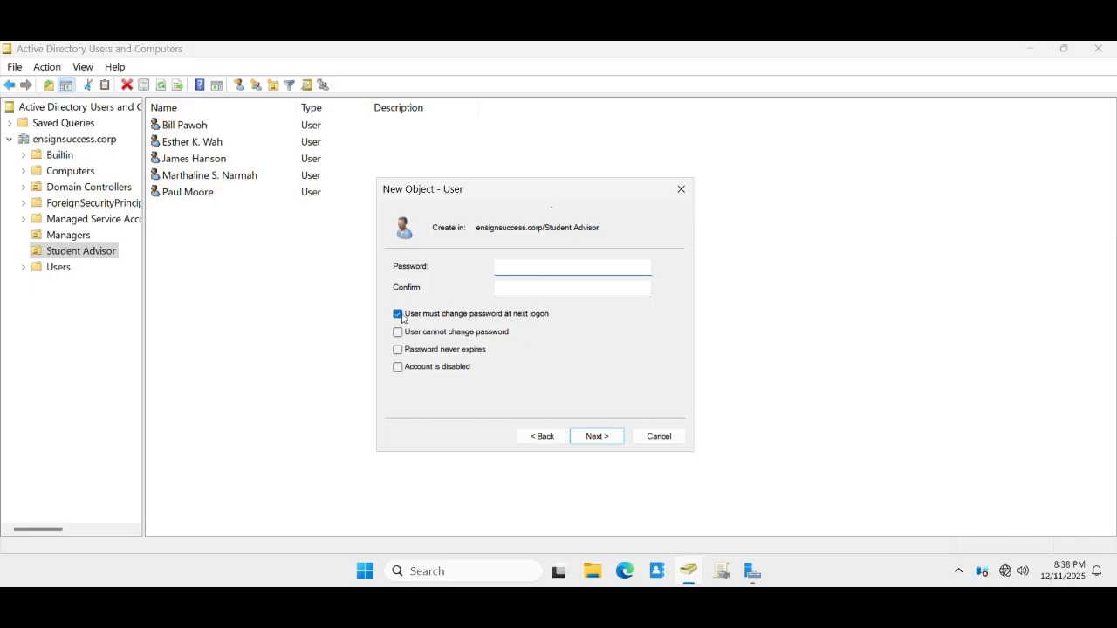
pyautogui.click(398, 314)
# - Enable 'User cannot change password', enter and confirm the password, review the summary, then cancel
pyautogui.click(398, 332)
pyautogui.click(521, 263)
pyautogui.write('•••••')
pyautogui.press('Tab')
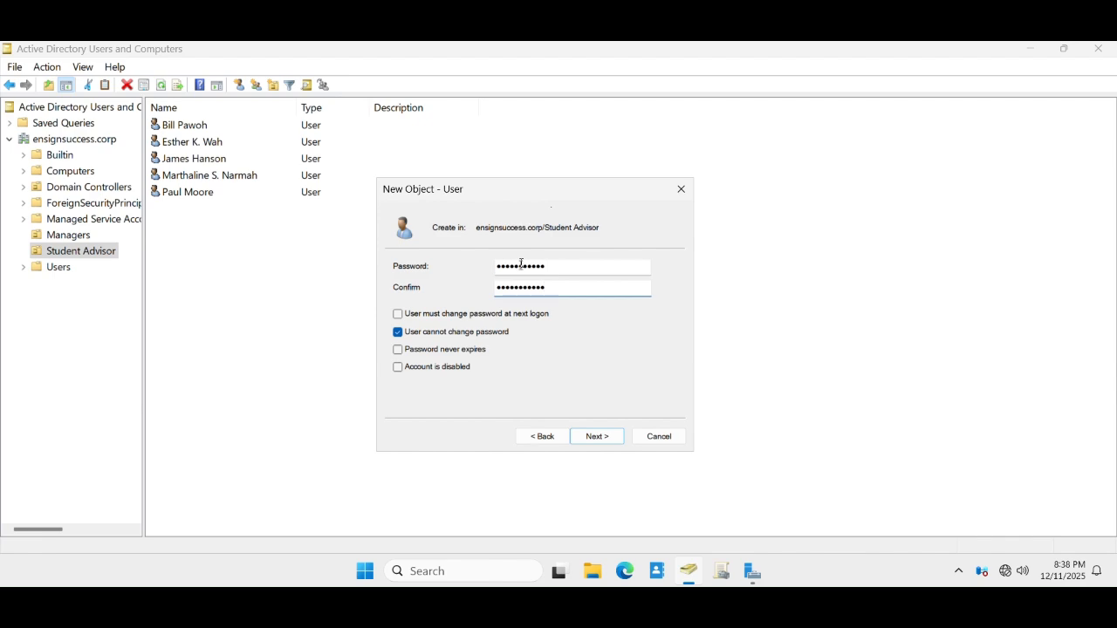
pyautogui.click(590, 441)
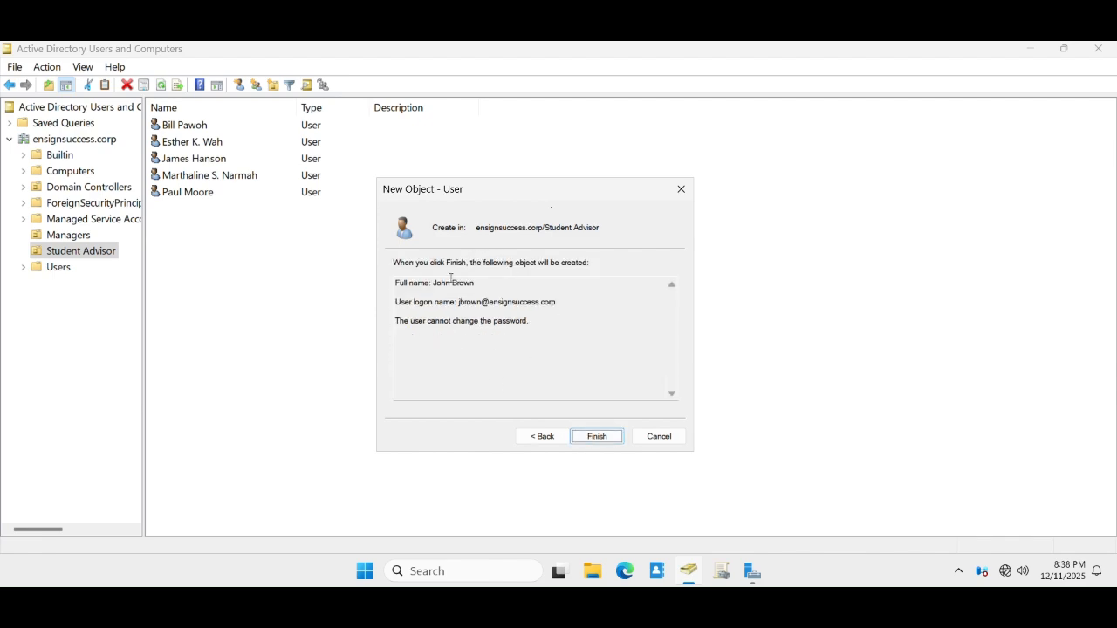
pyautogui.moveTo(532, 326); pyautogui.dragTo(398, 277)
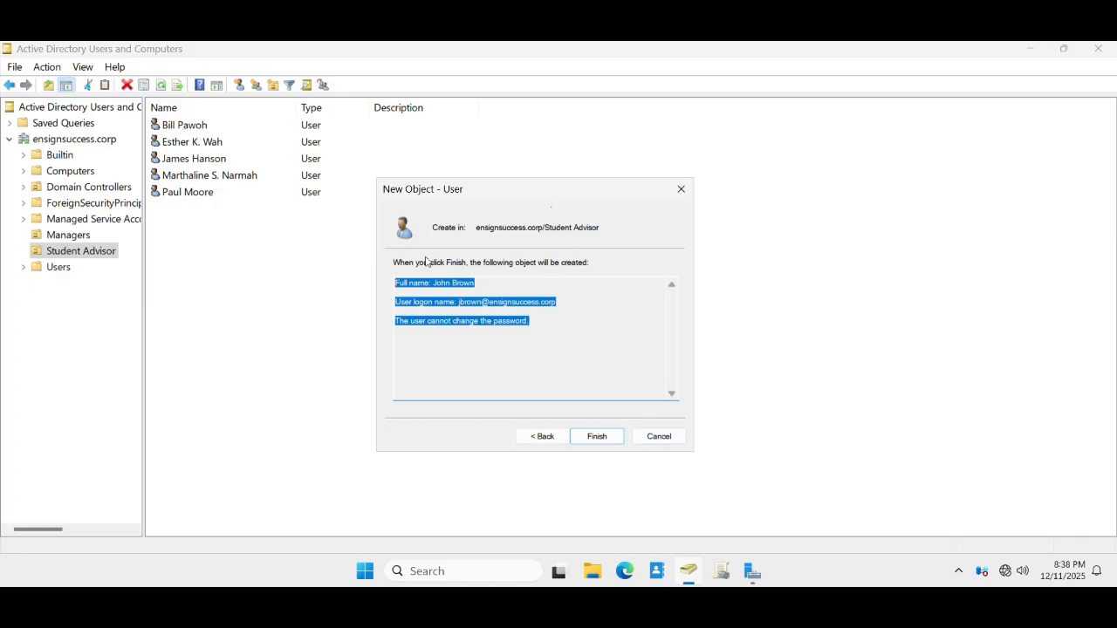
pyautogui.click(659, 437)
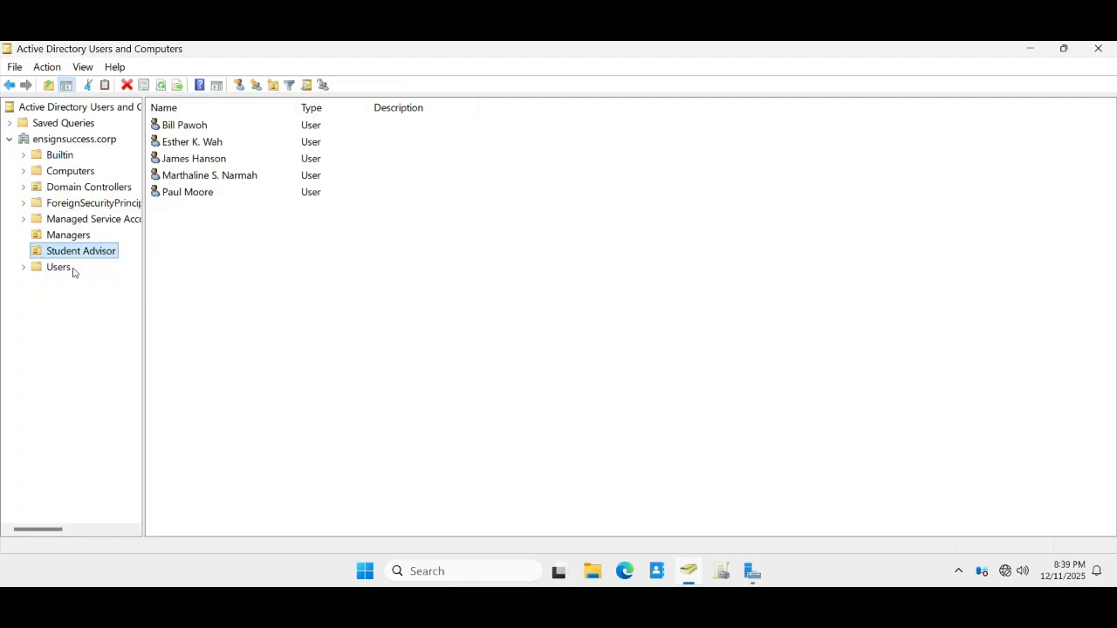
# - Dismiss a new domain-root user form, then open Users and select Domain Computers
pyautogui.rightClick(66, 141)
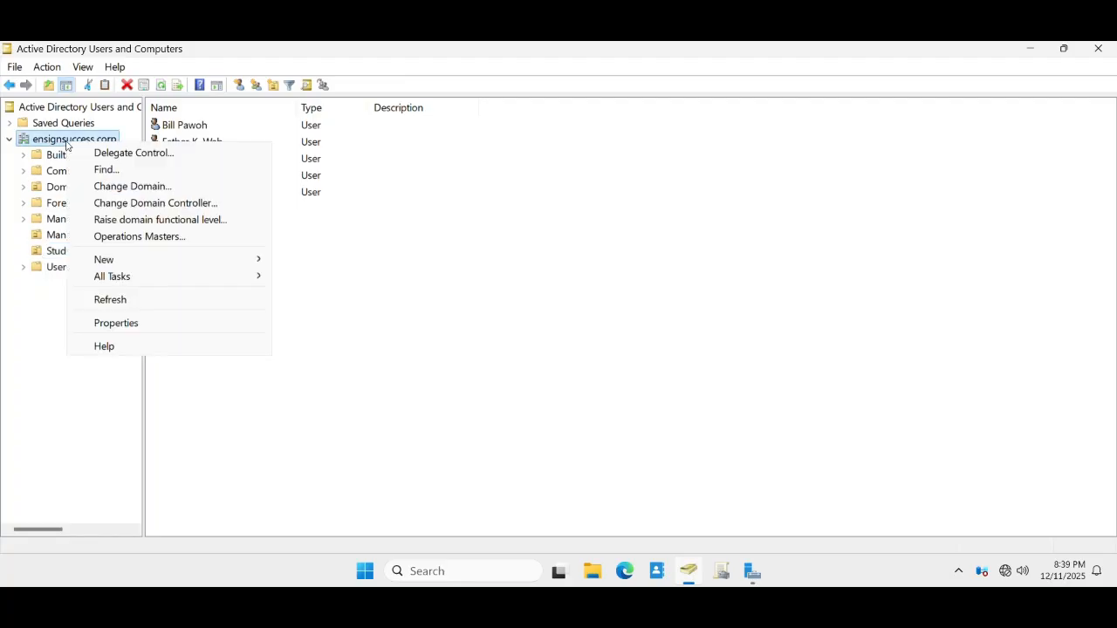
pyautogui.moveTo(237, 262)
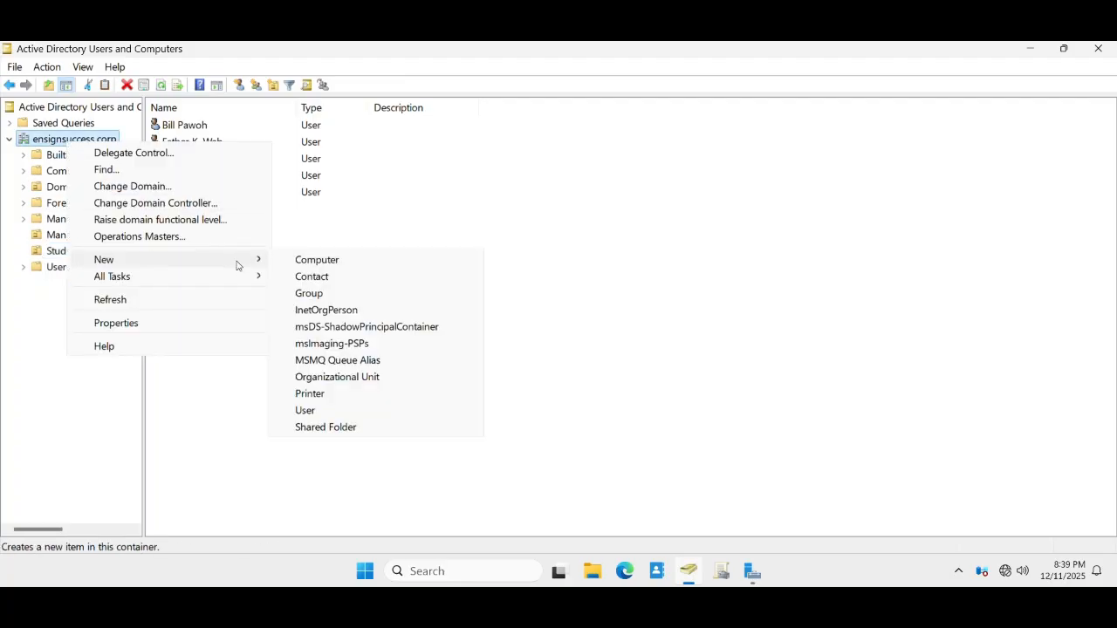
pyautogui.click(307, 412)
pyautogui.moveTo(177, 61); pyautogui.dragTo(317, 144)
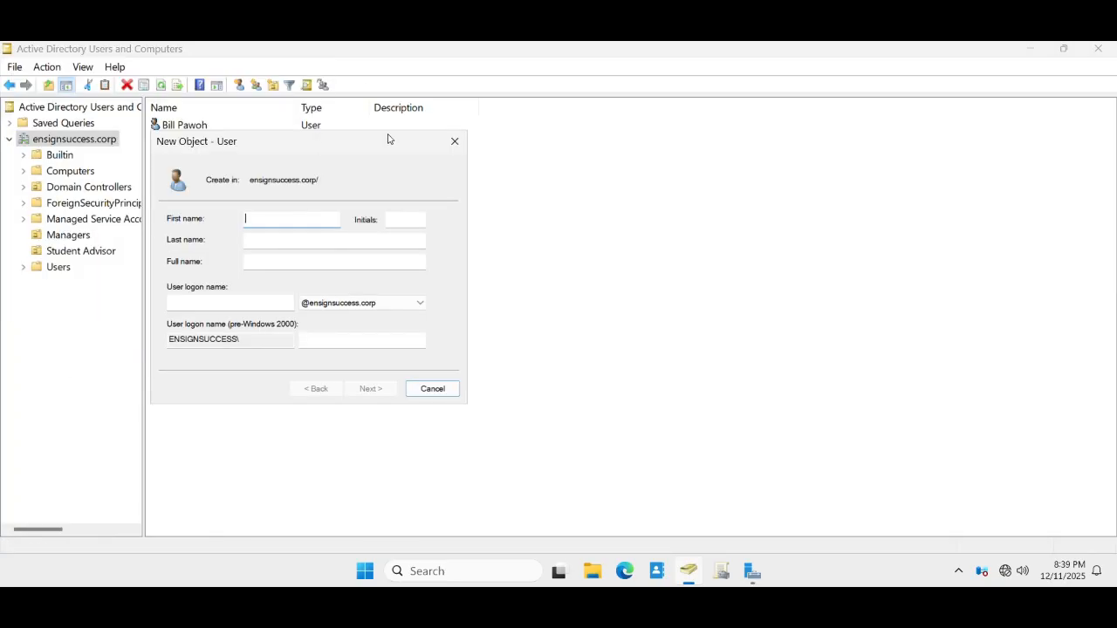
pyautogui.click(454, 145)
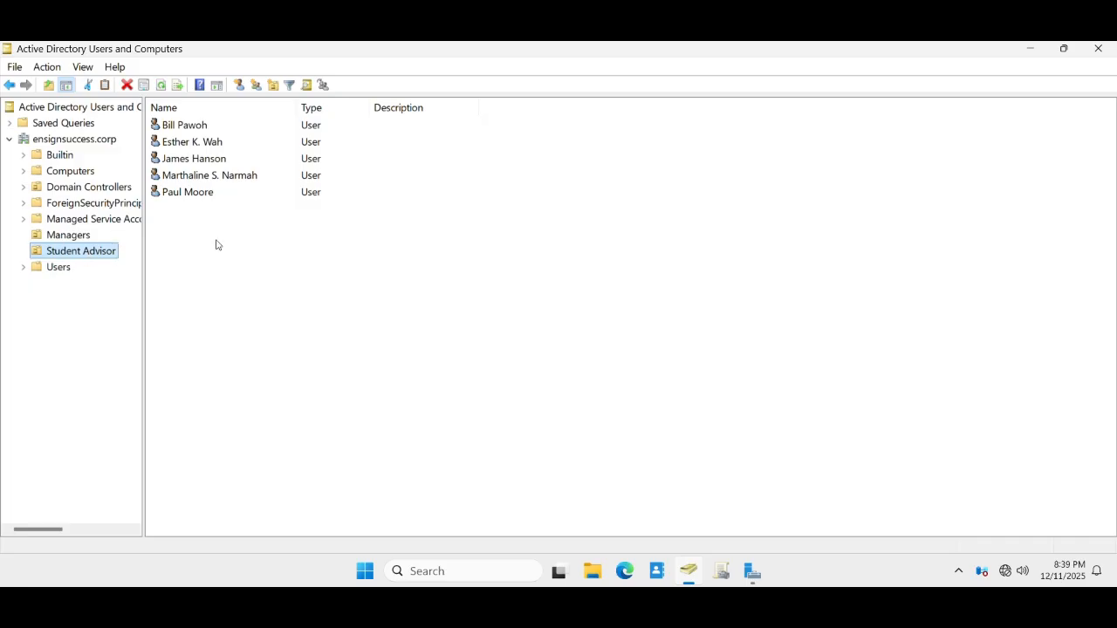
pyautogui.click(56, 271)
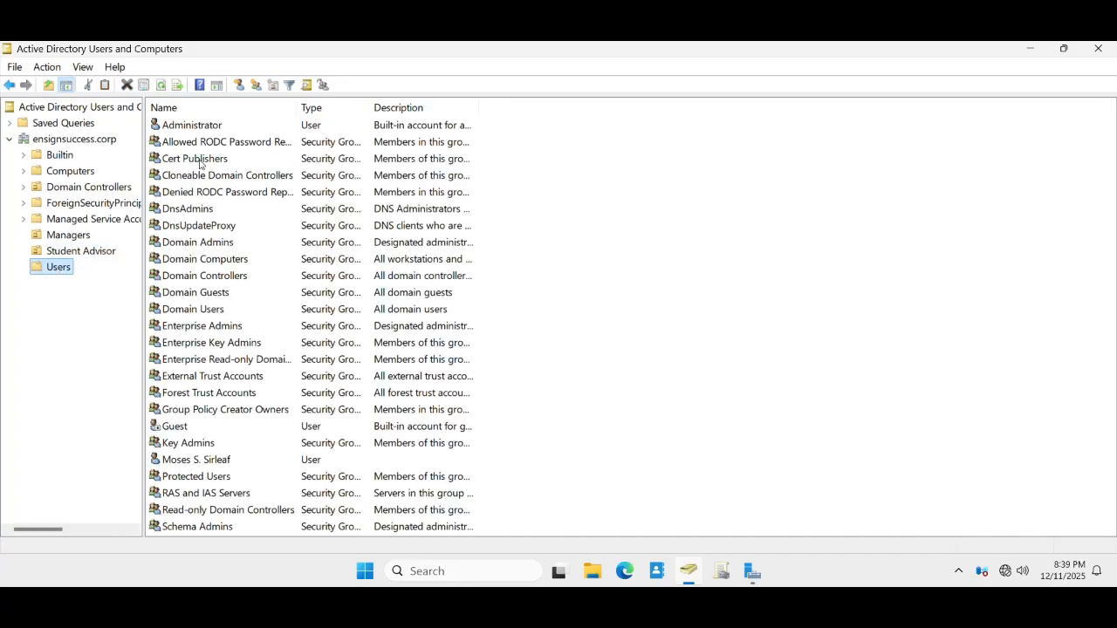
pyautogui.click(212, 261)
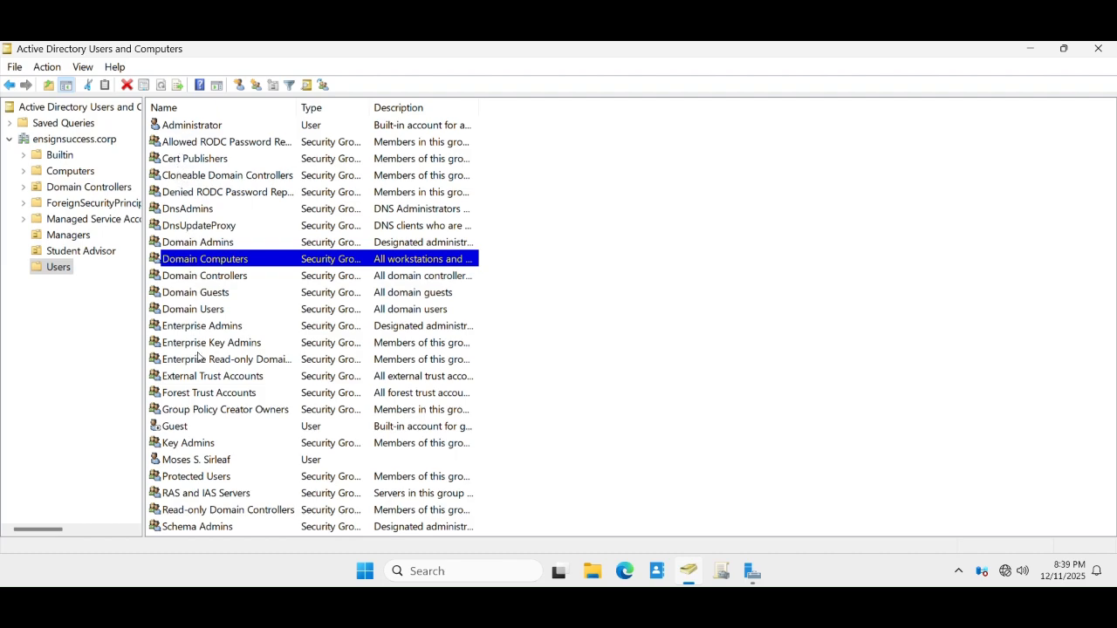
pyautogui.click(200, 463)
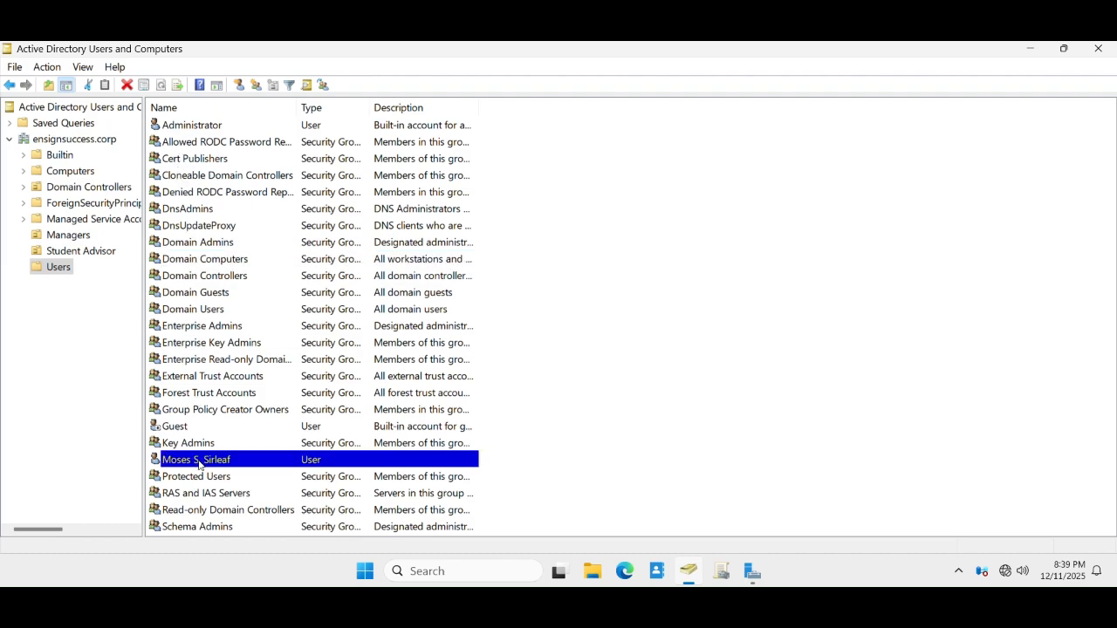
pyautogui.rightClick(56, 271)
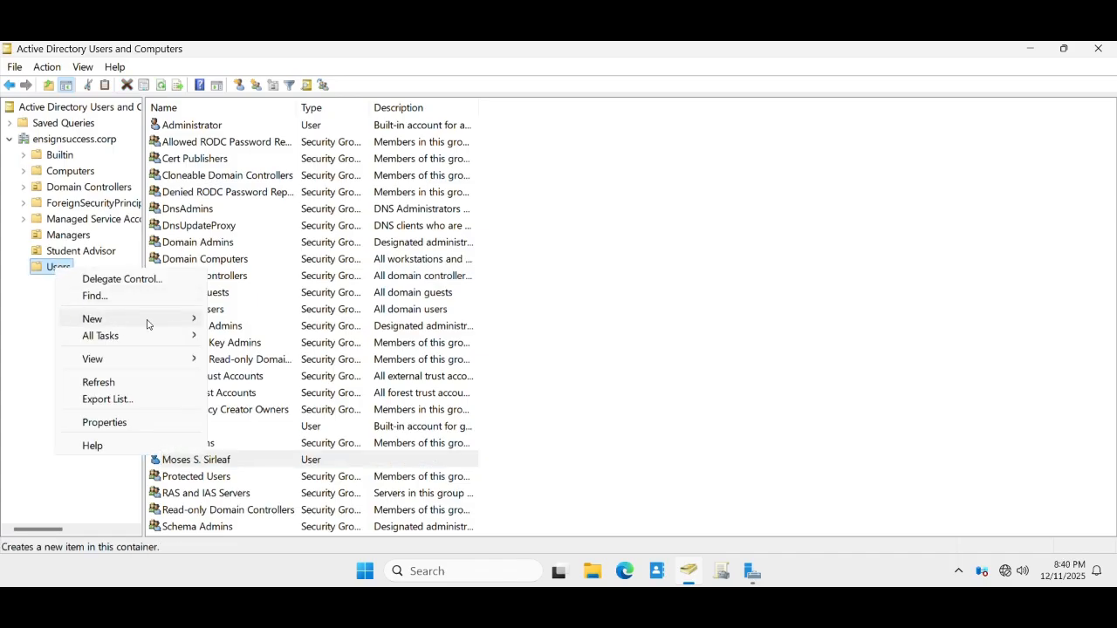
pyautogui.moveTo(174, 323)
pyautogui.click(264, 487)
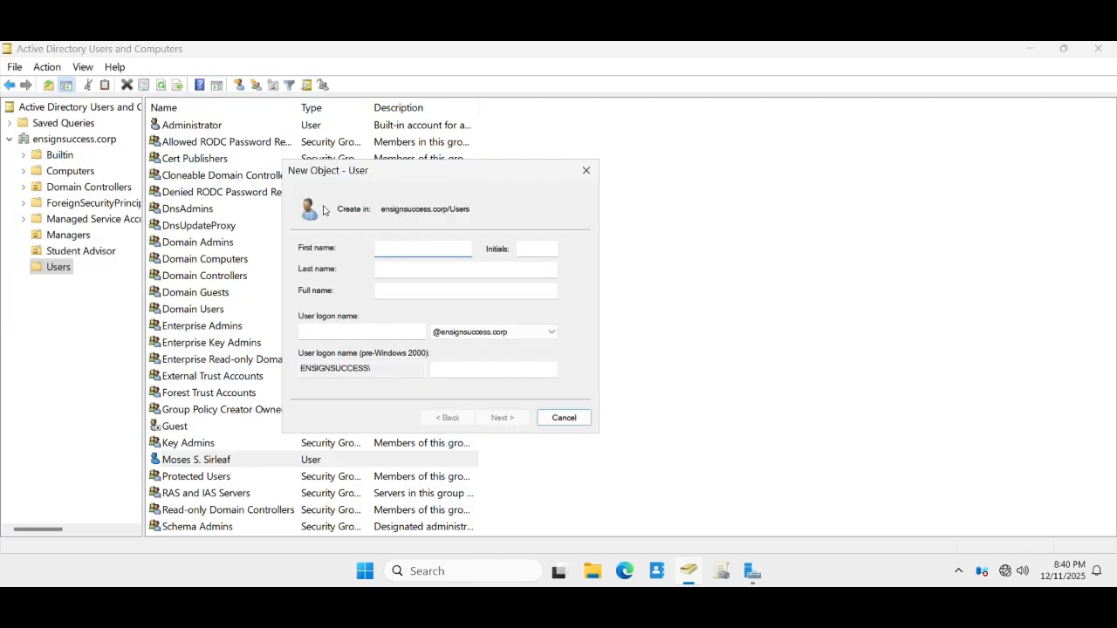
pyautogui.click(586, 170)
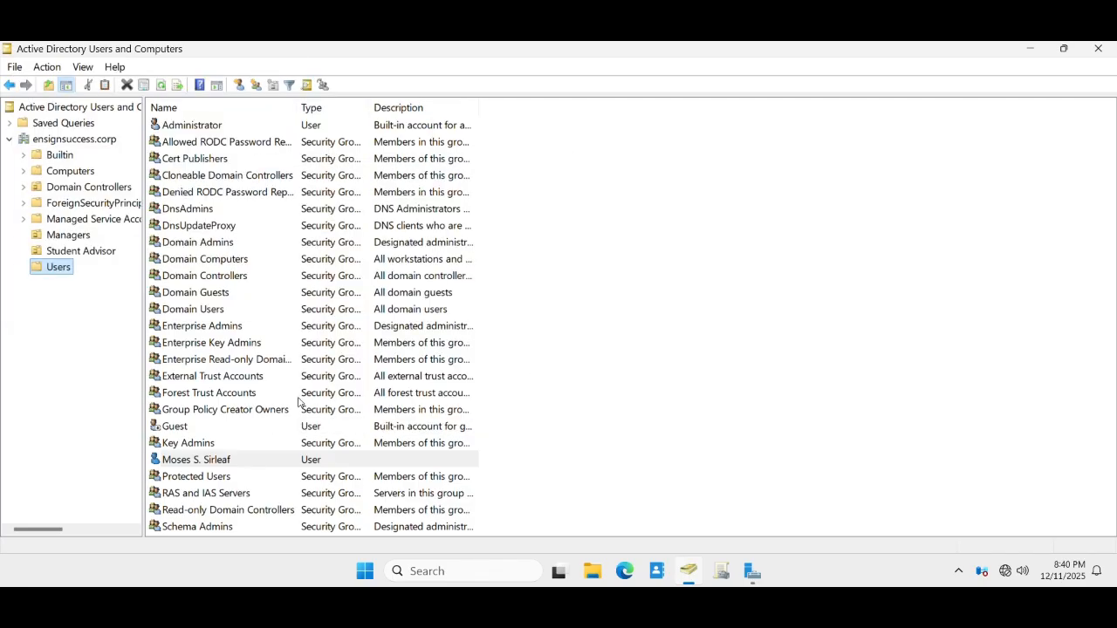
pyautogui.doubleClick(198, 463)
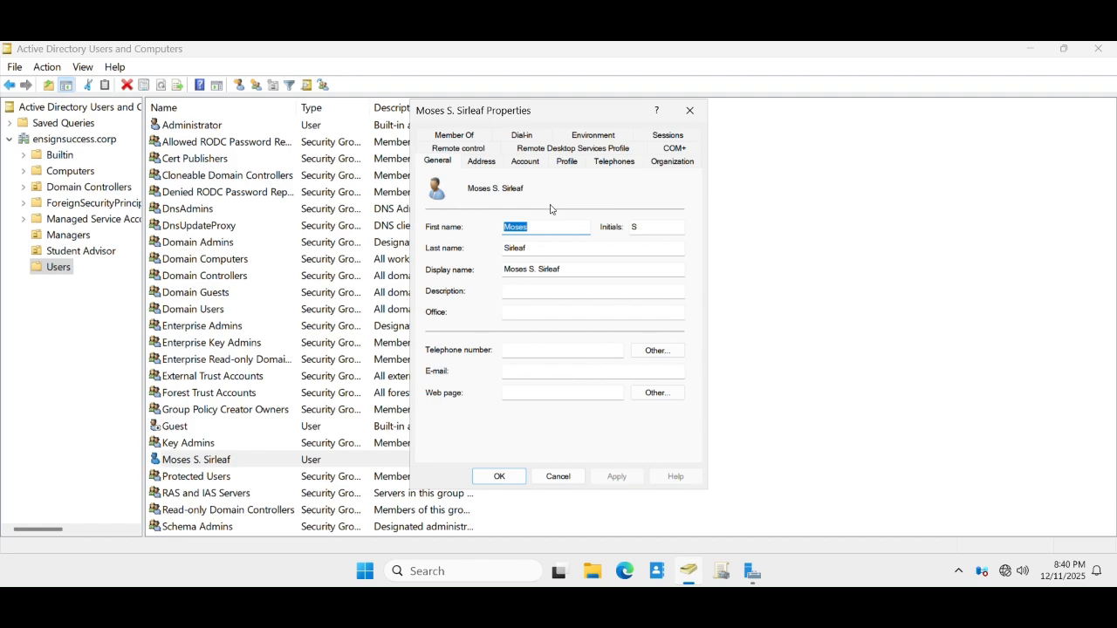
pyautogui.click(459, 138)
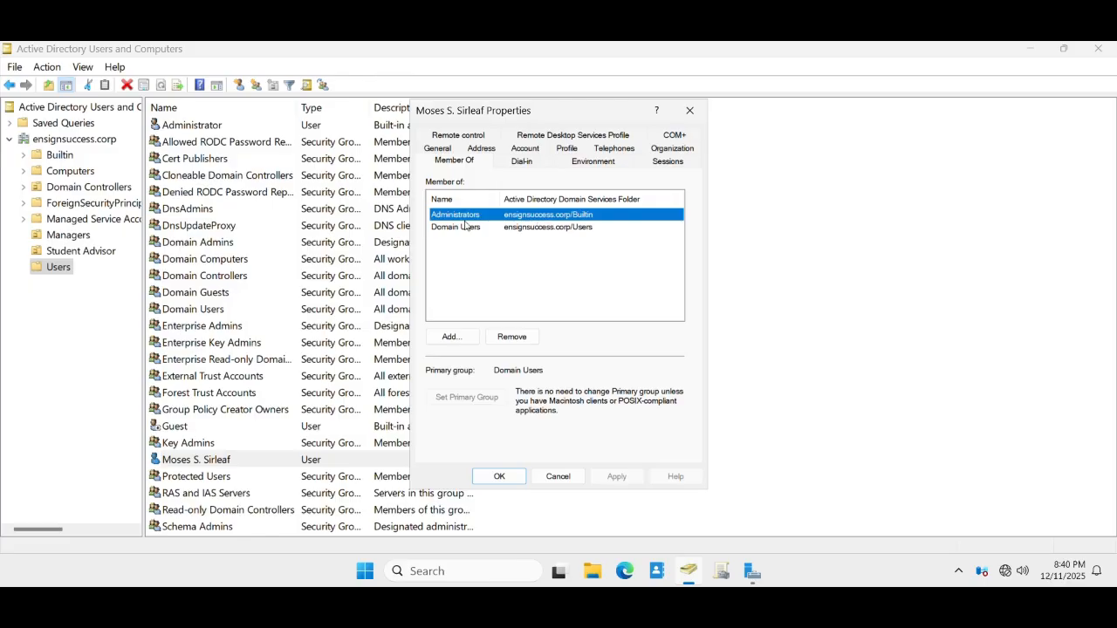
pyautogui.click(450, 336)
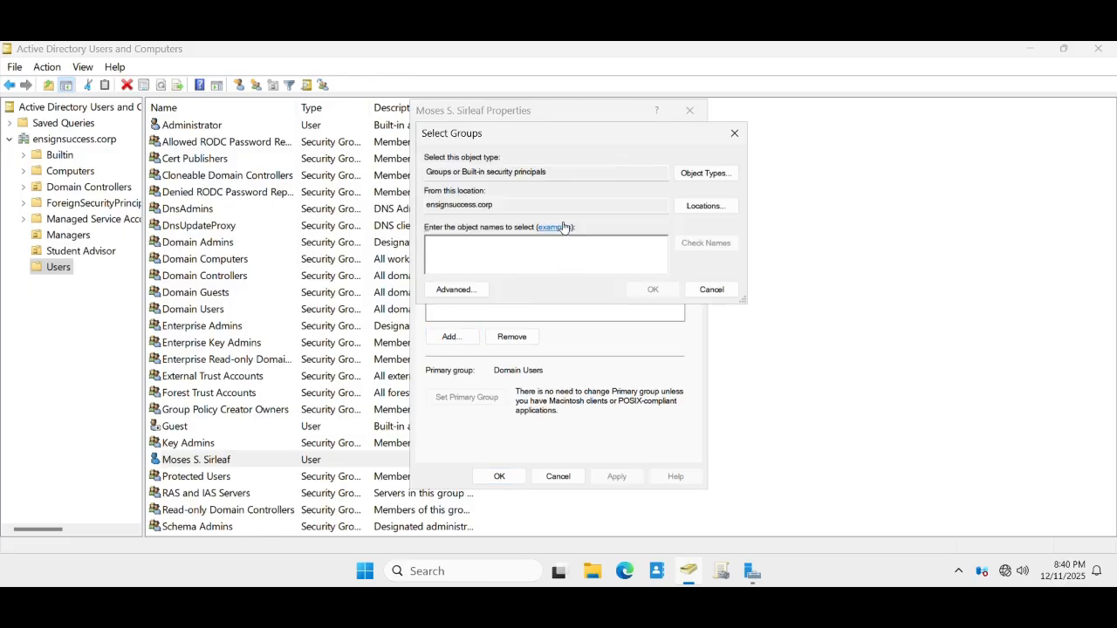
pyautogui.click(712, 290)
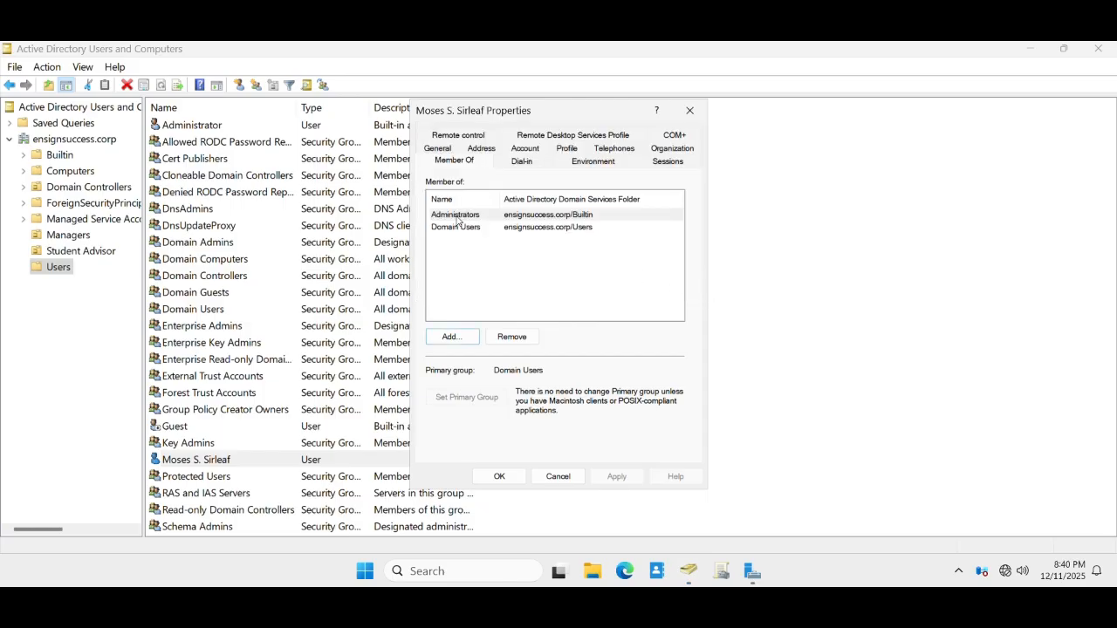
pyautogui.click(453, 337)
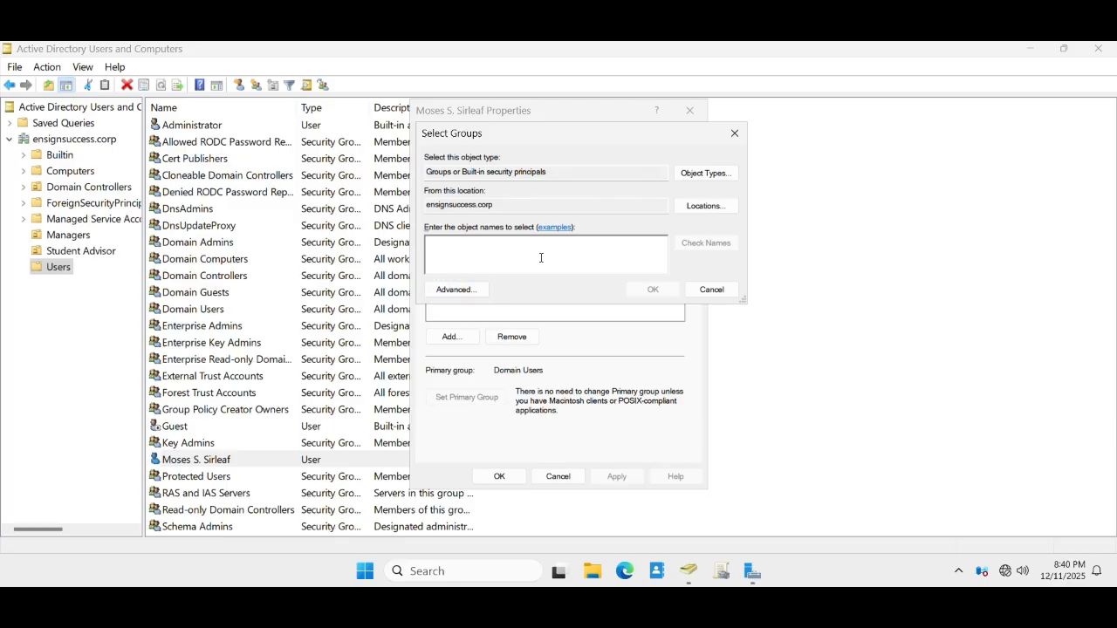
pyautogui.write('administrator')
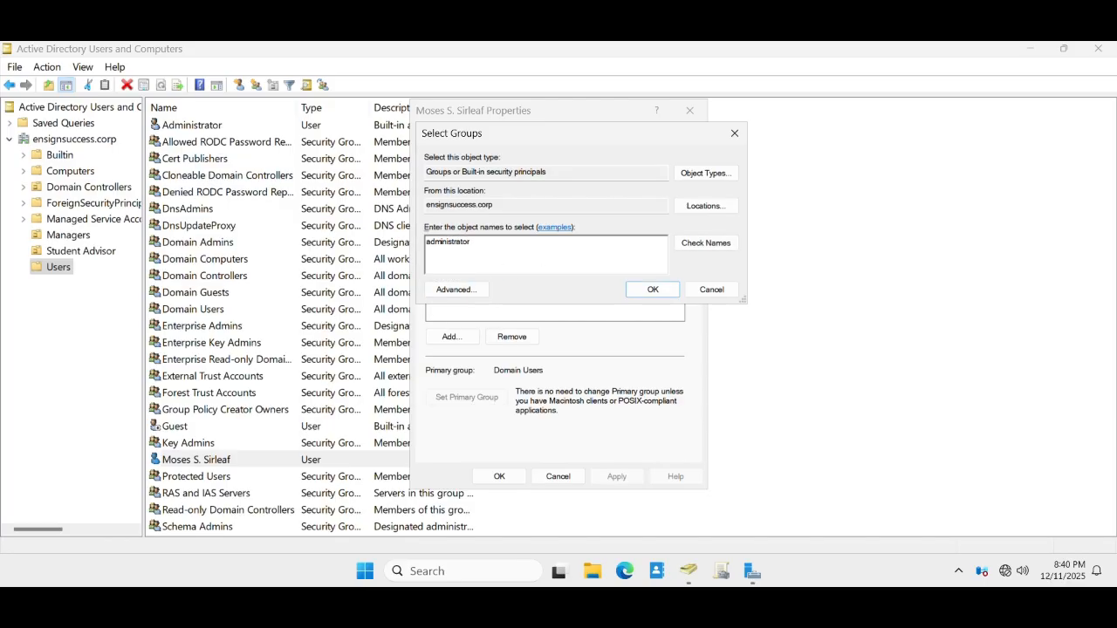
pyautogui.click(721, 246)
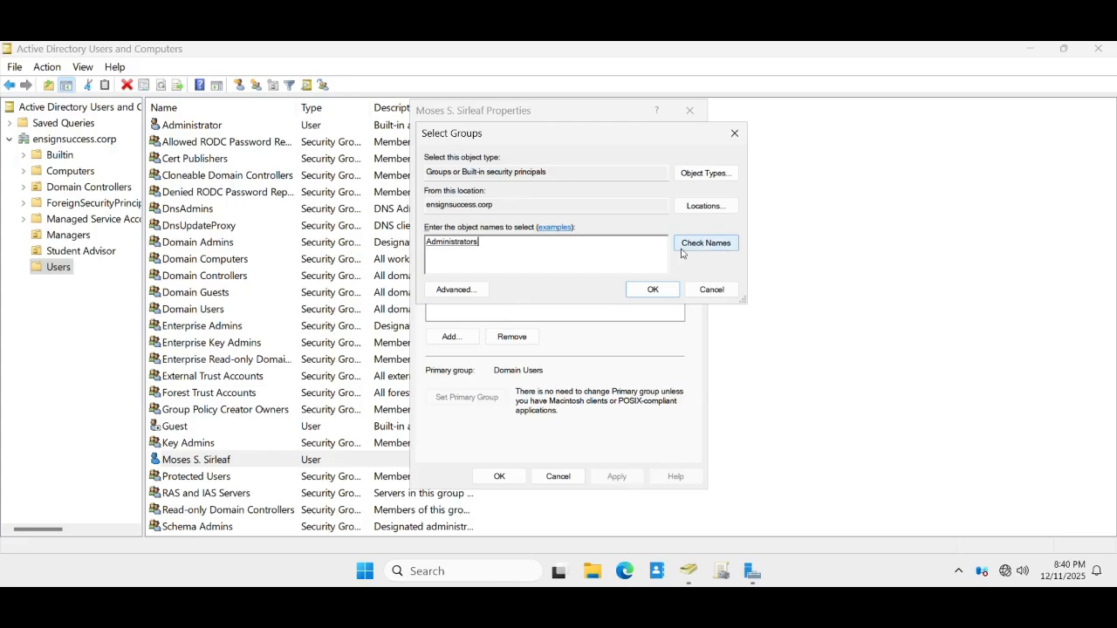
pyautogui.moveTo(480, 245); pyautogui.dragTo(422, 242)
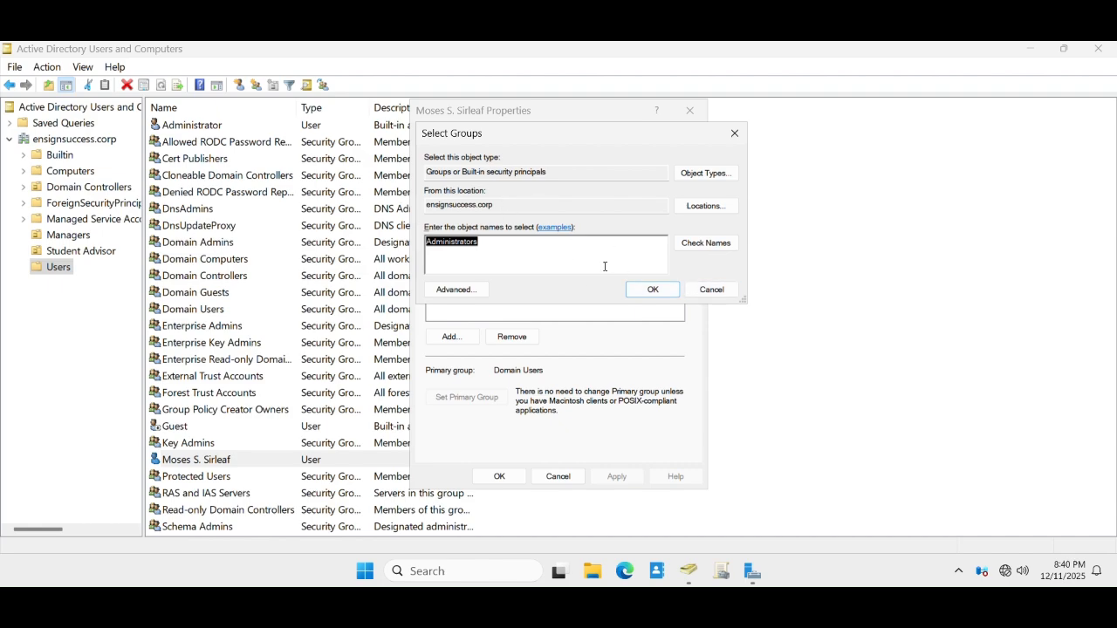
pyautogui.click(712, 290)
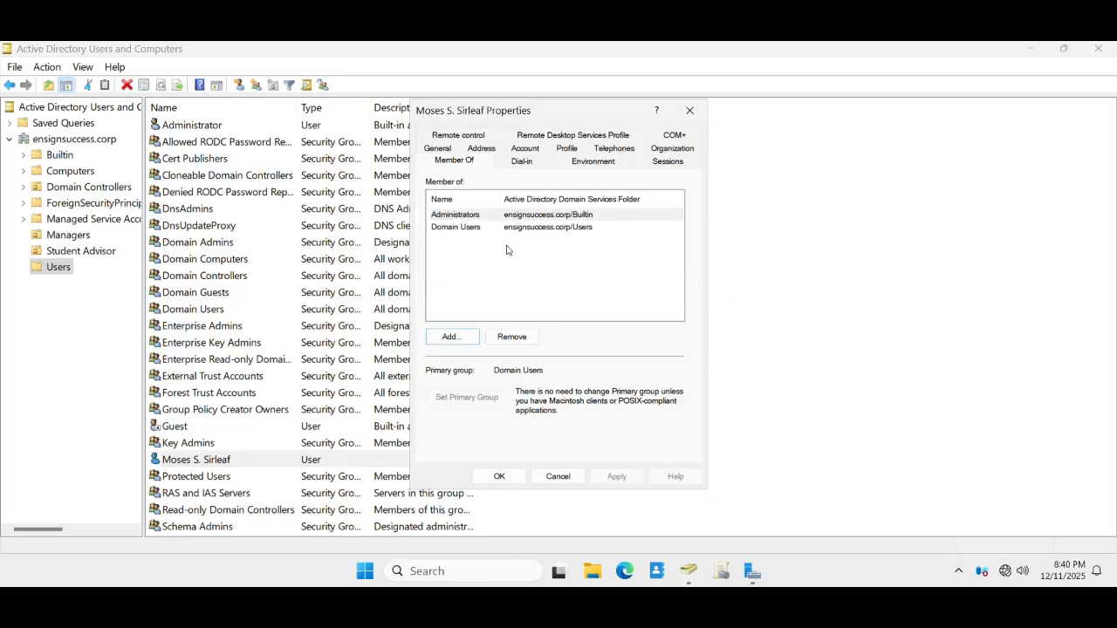
pyautogui.click(556, 476)
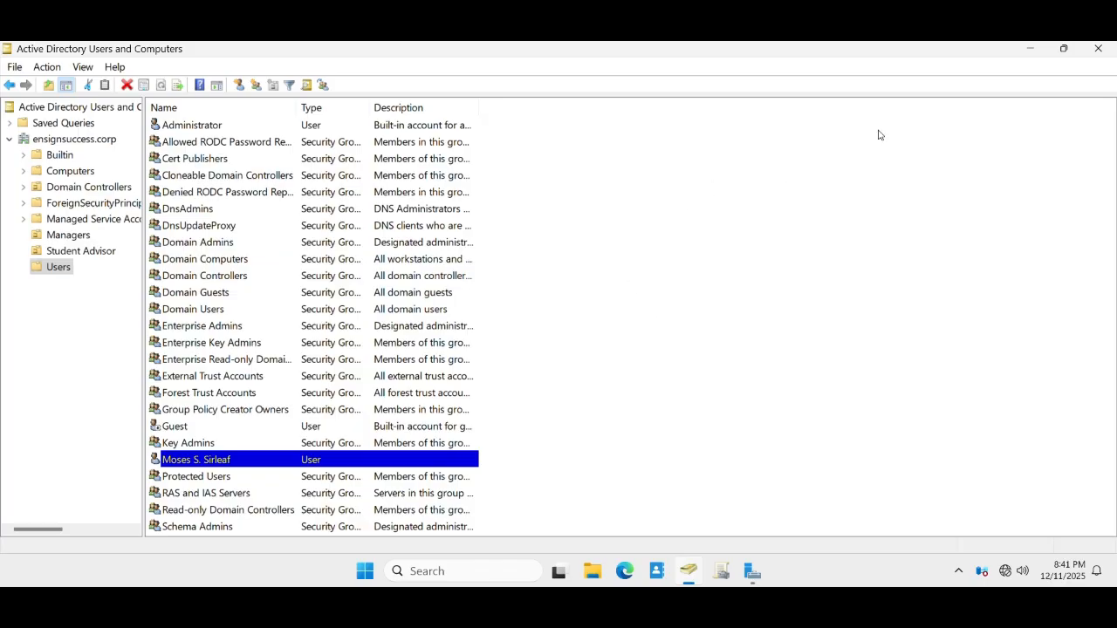
pyautogui.click(1030, 51)
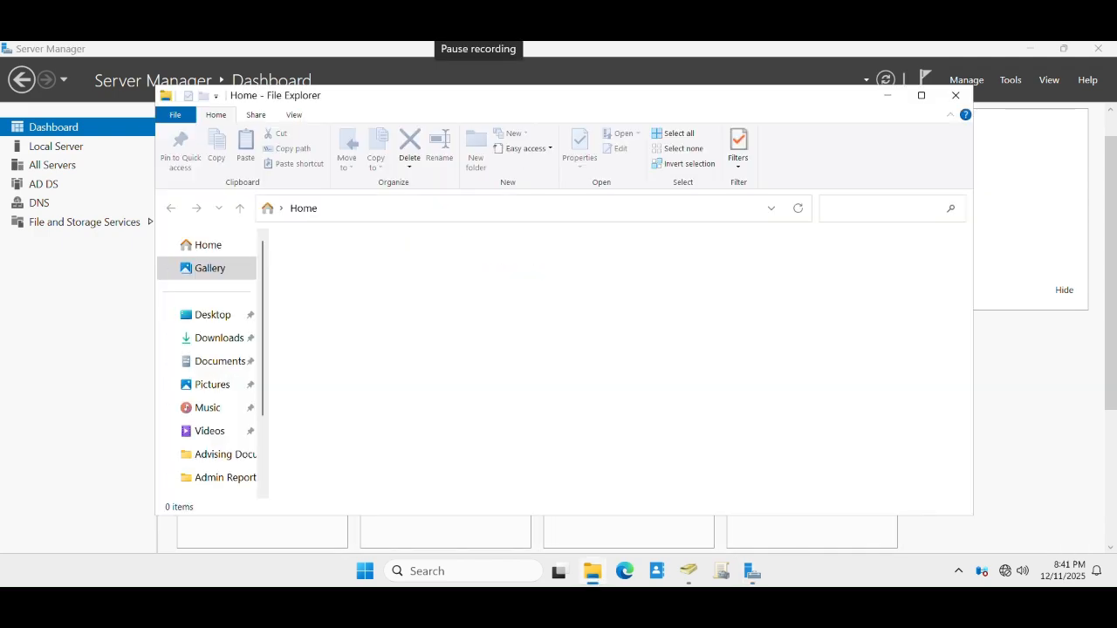
pyautogui.click(920, 96)
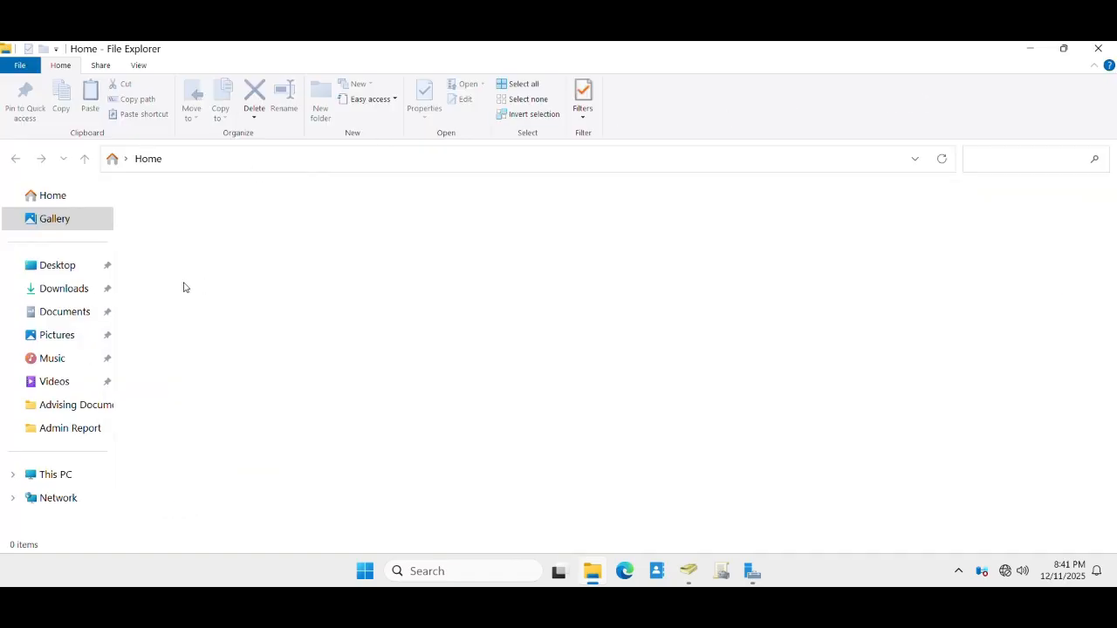
pyautogui.click(57, 483)
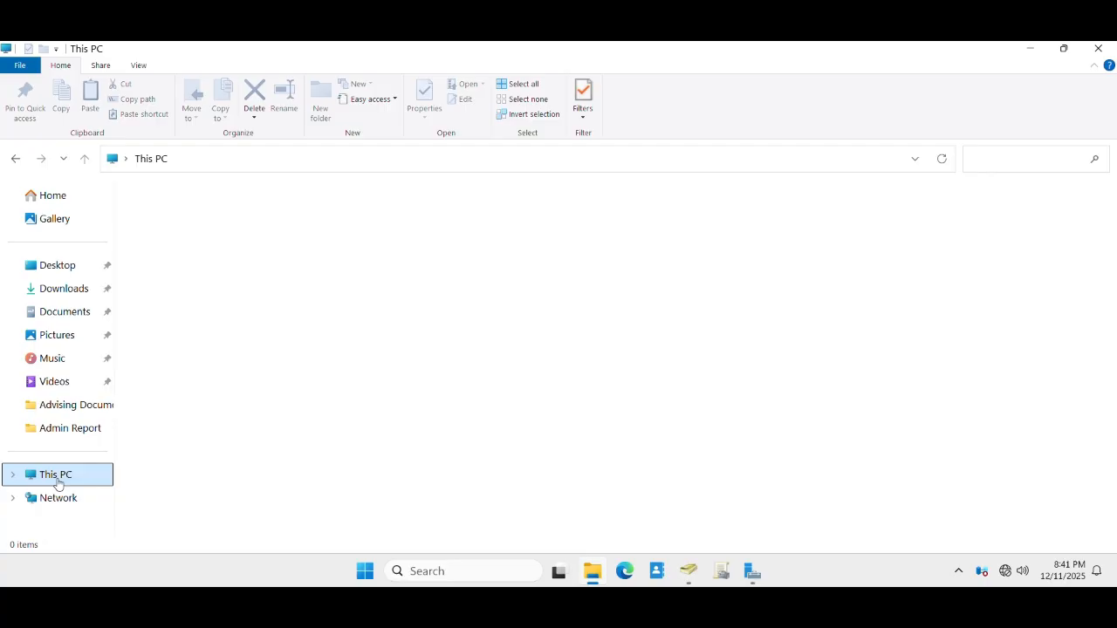
pyautogui.doubleClick(219, 237)
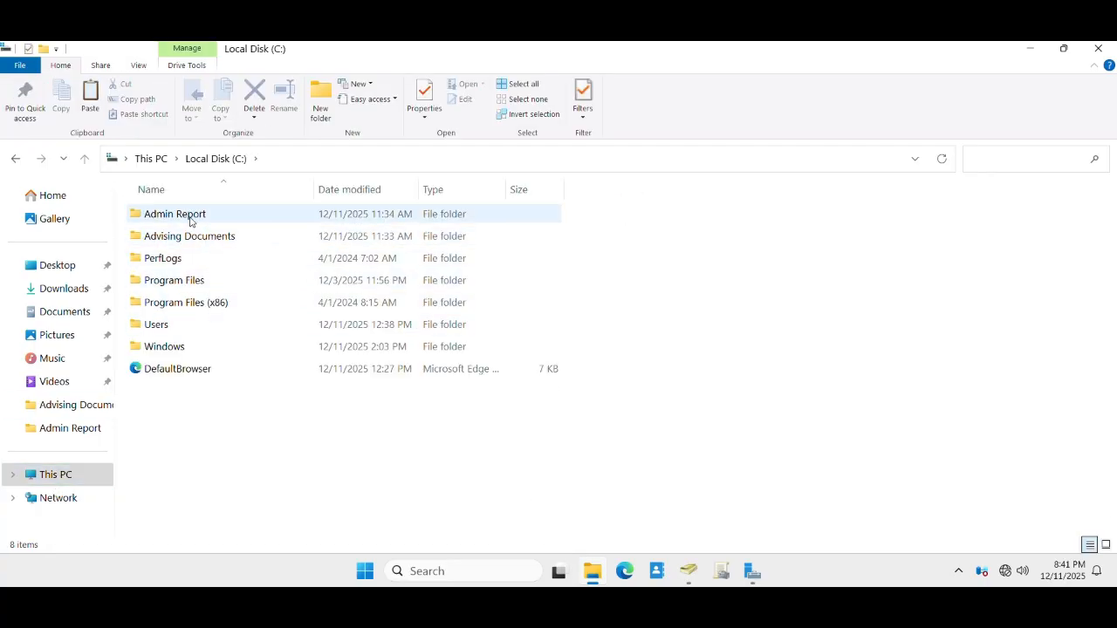
pyautogui.moveTo(174, 220)
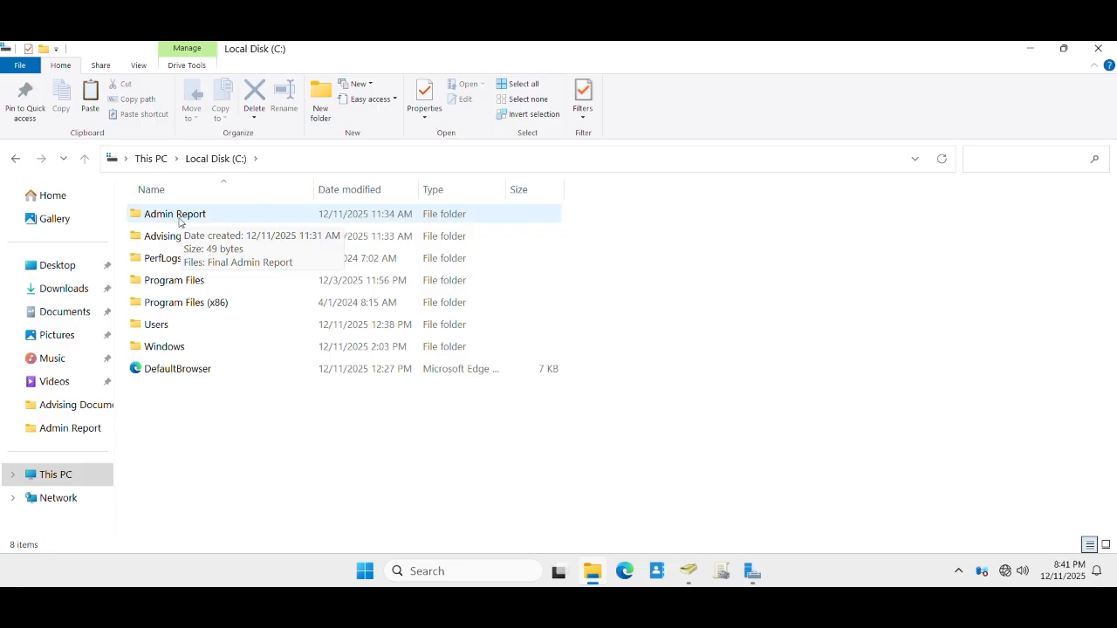
pyautogui.click(187, 218)
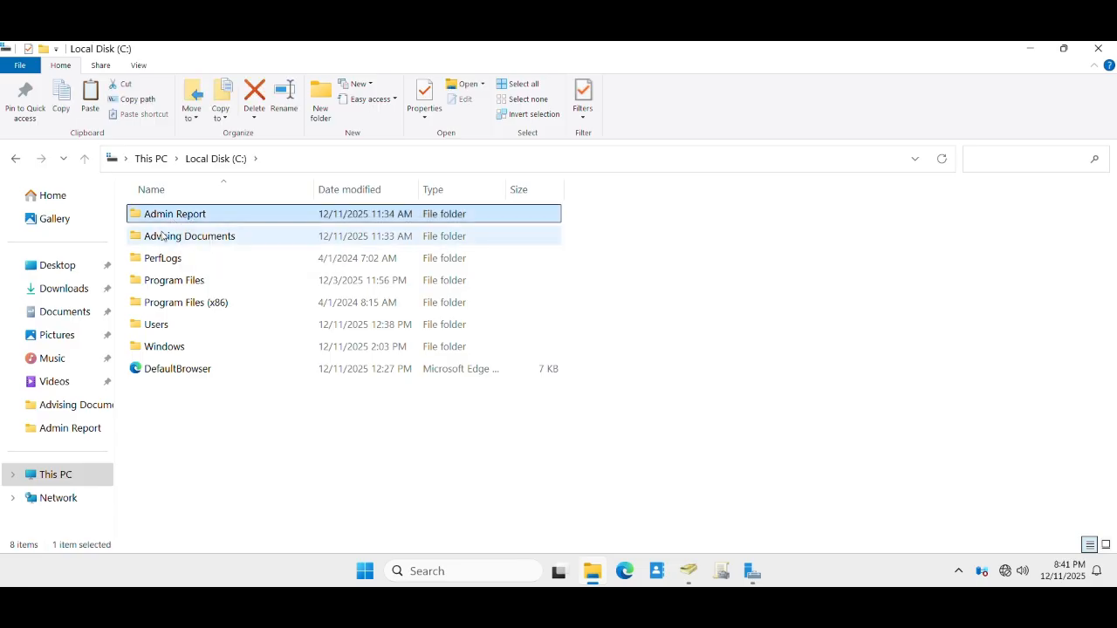
pyautogui.moveTo(200, 245)
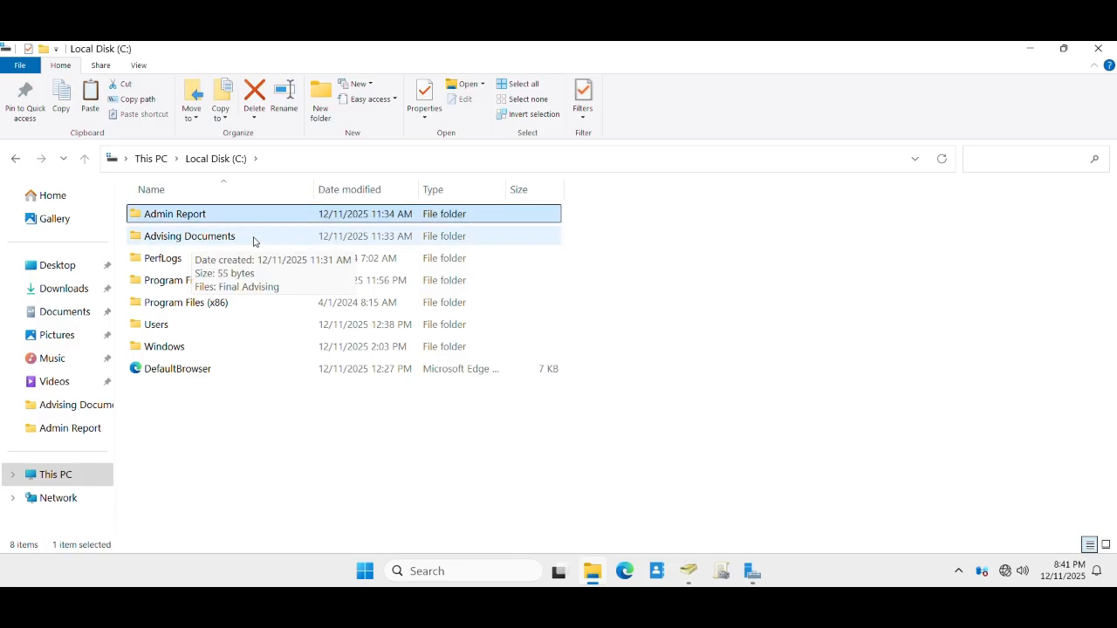
pyautogui.click(185, 239)
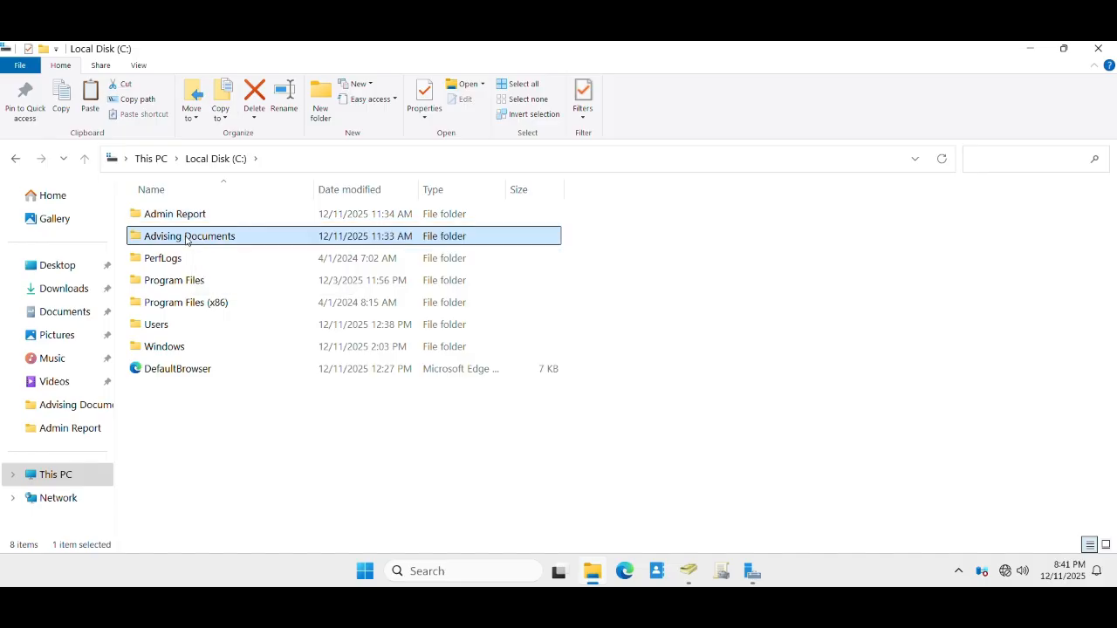
pyautogui.doubleClick(185, 239)
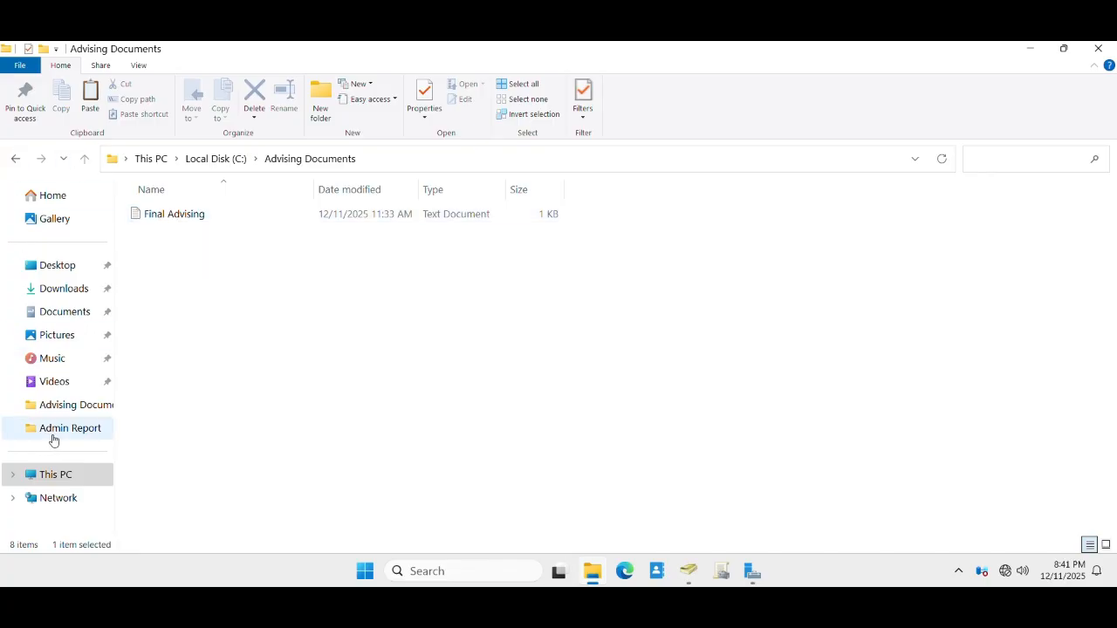
pyautogui.click(64, 481)
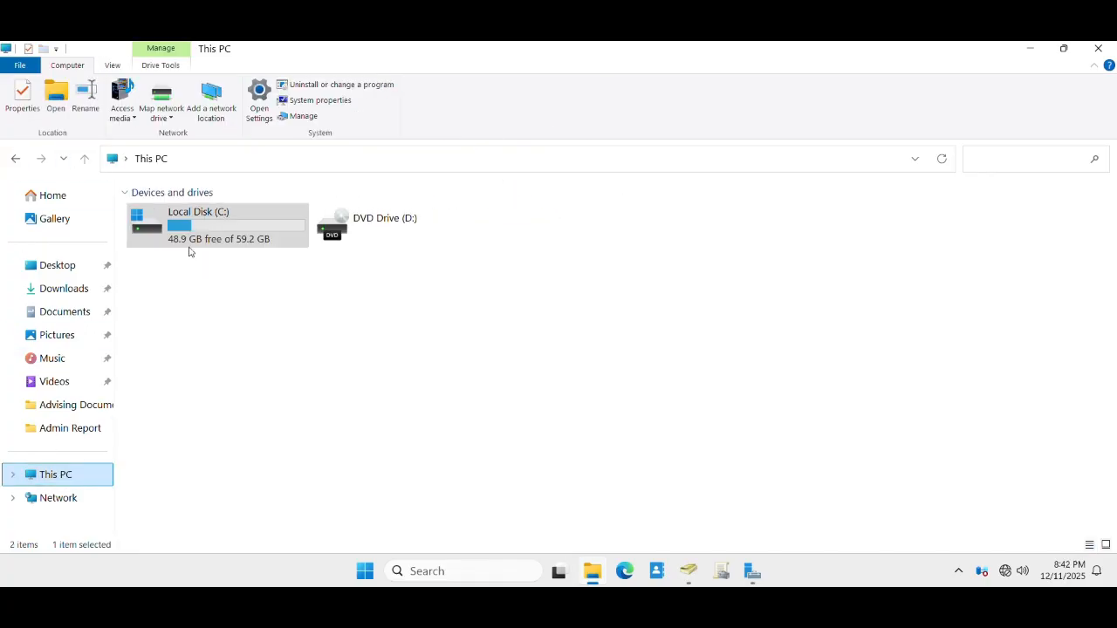
pyautogui.doubleClick(189, 239)
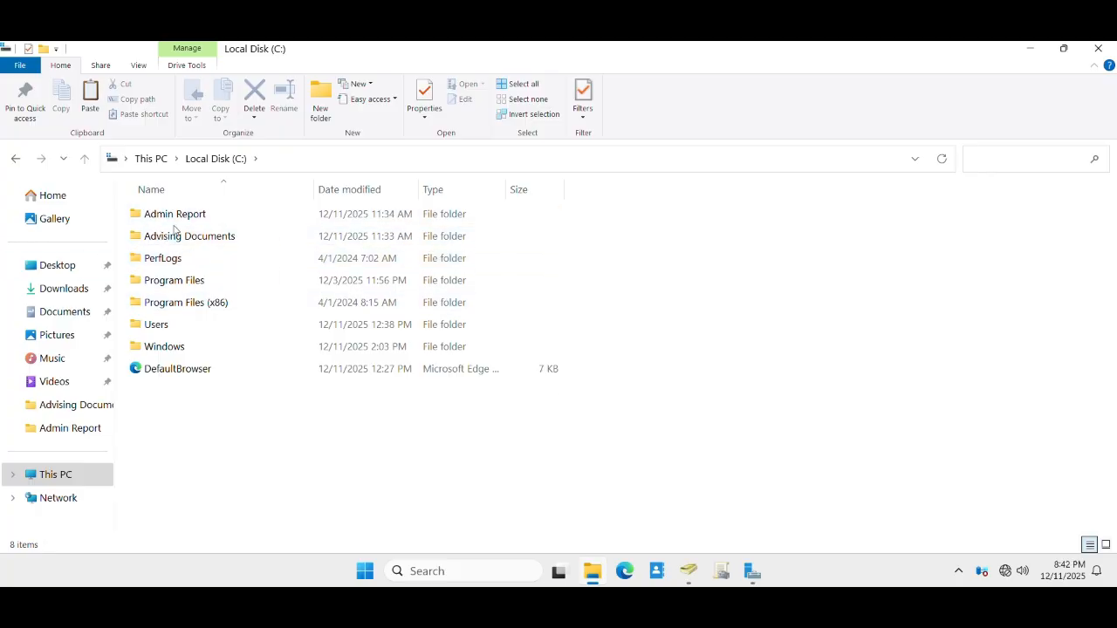
pyautogui.moveTo(171, 222)
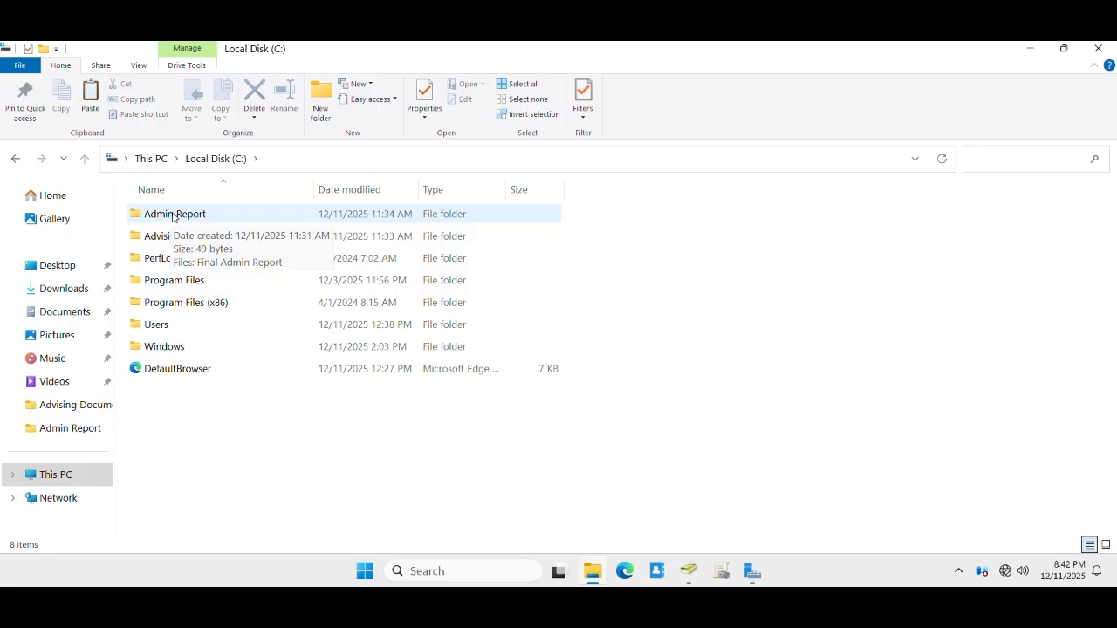
pyautogui.click(172, 216)
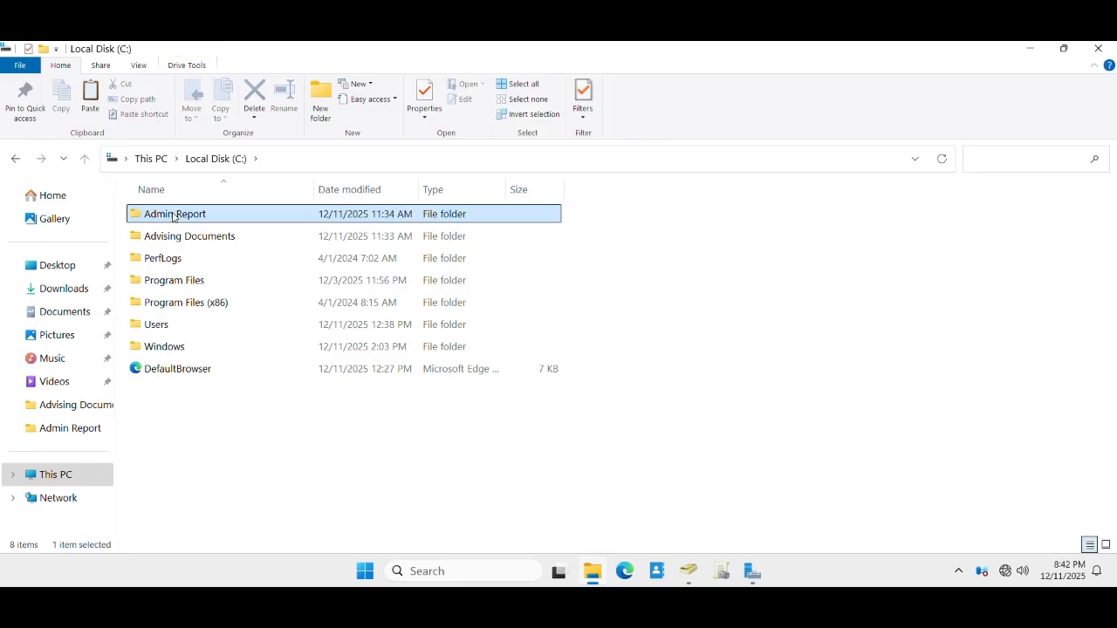
# - Open the Admin Report folder's Sharing properties and its Share… user list
pyautogui.rightClick(173, 215)
pyautogui.click(213, 530)
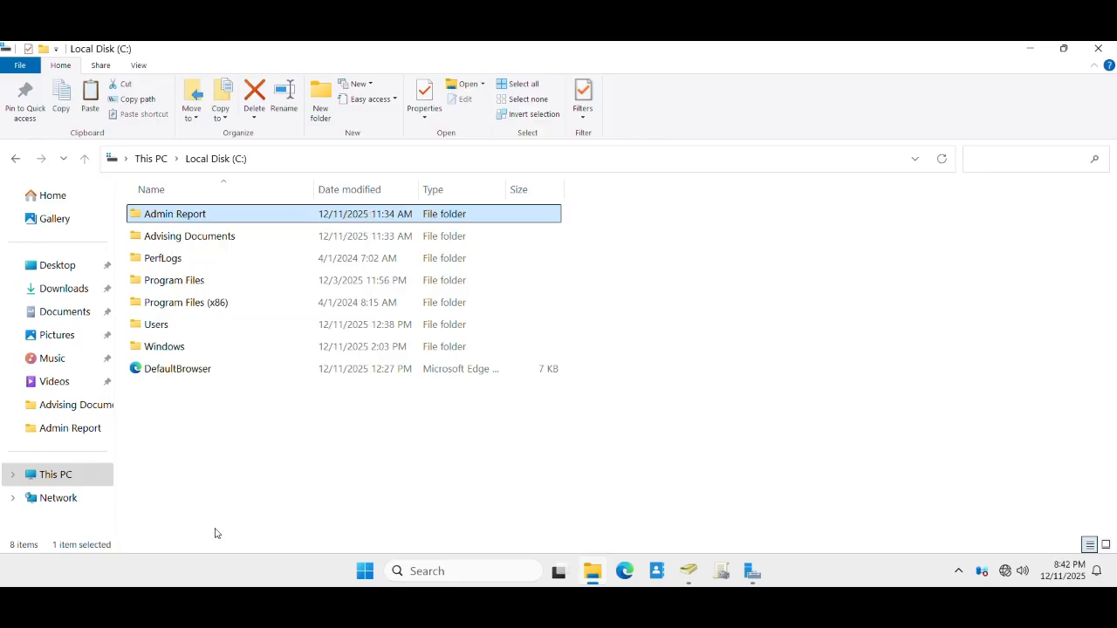
pyautogui.click(239, 236)
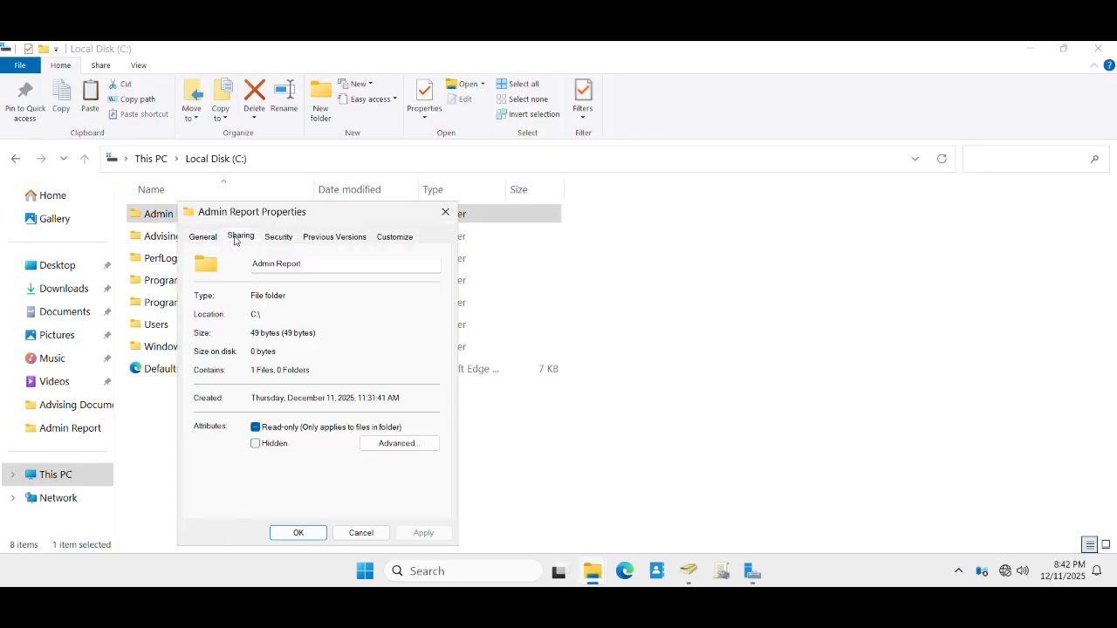
pyautogui.moveTo(323, 211); pyautogui.dragTo(396, 111)
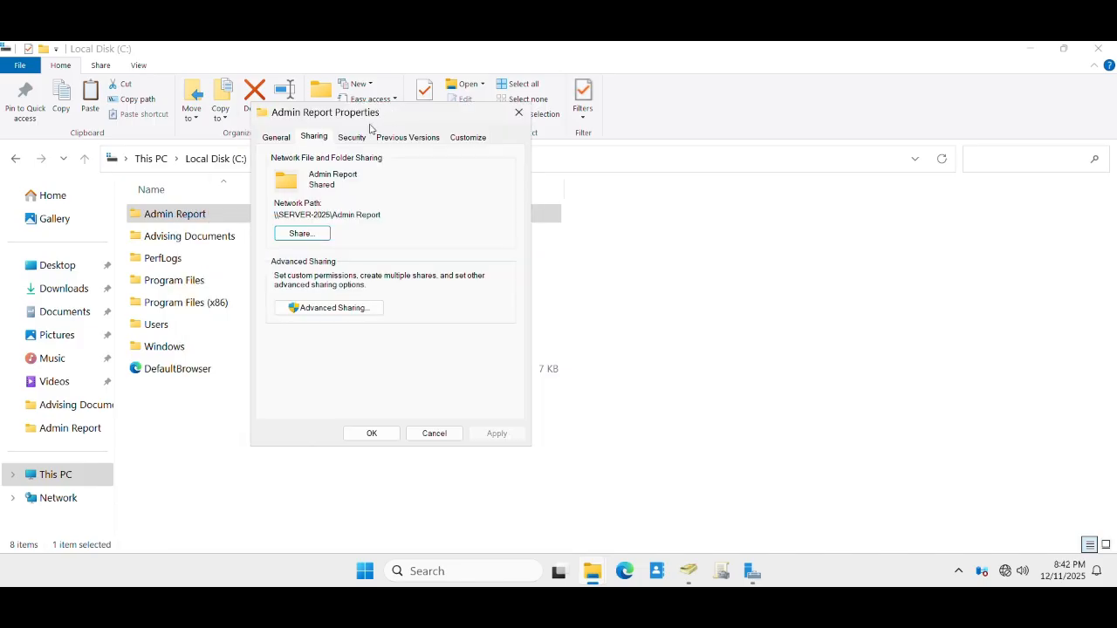
pyautogui.click(304, 236)
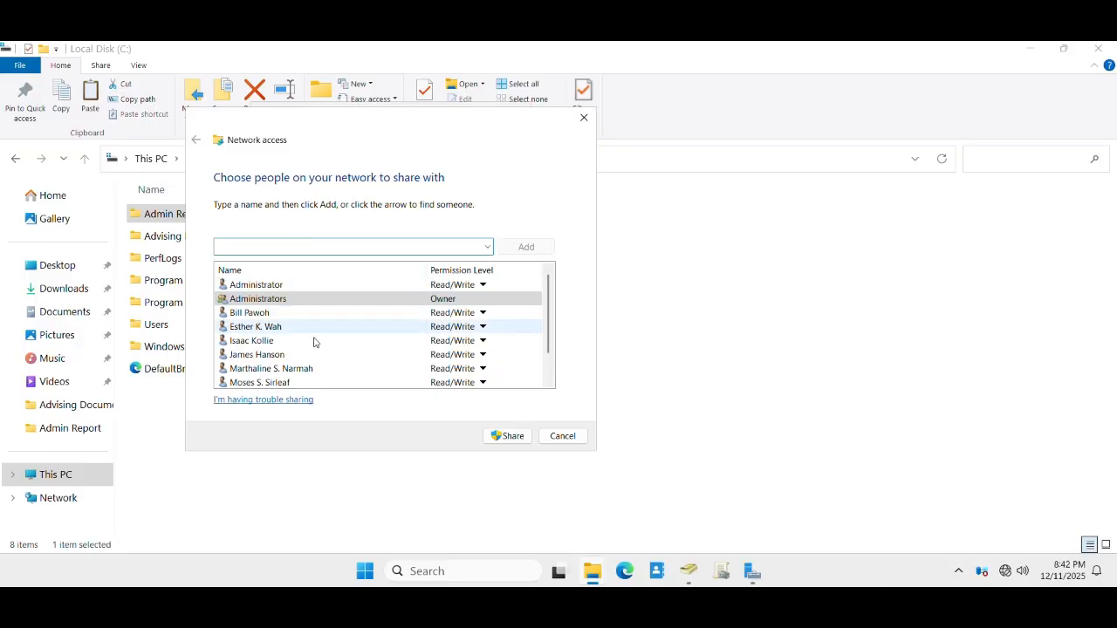
pyautogui.scroll(-1, 319, 347)
pyautogui.scroll(1, 319, 346)
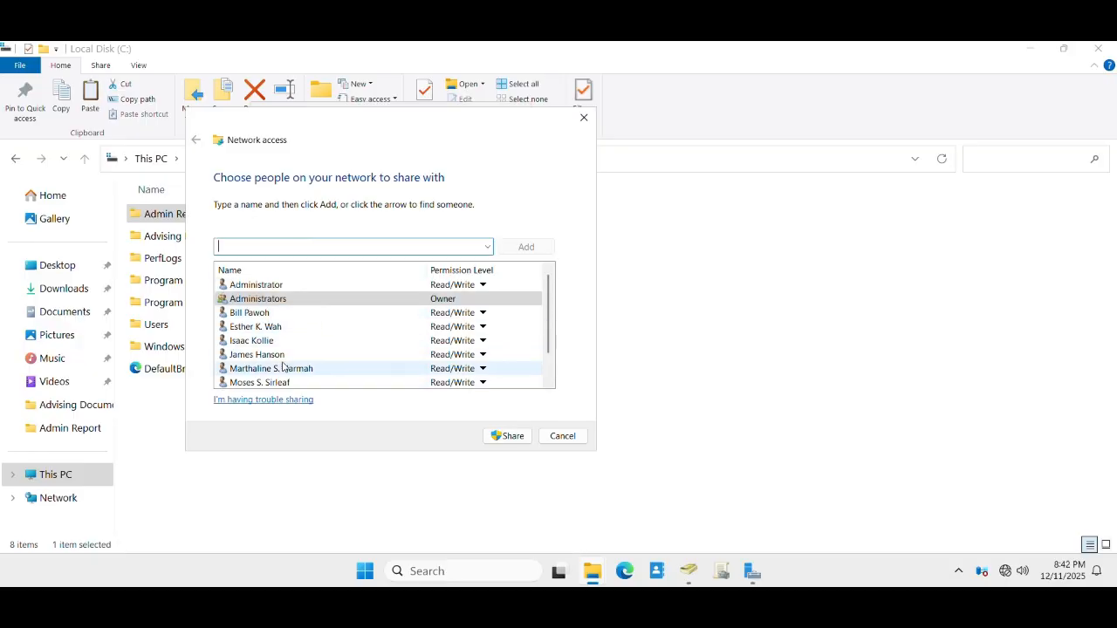
pyautogui.scroll(-1, 307, 342)
pyautogui.scroll(1, 304, 370)
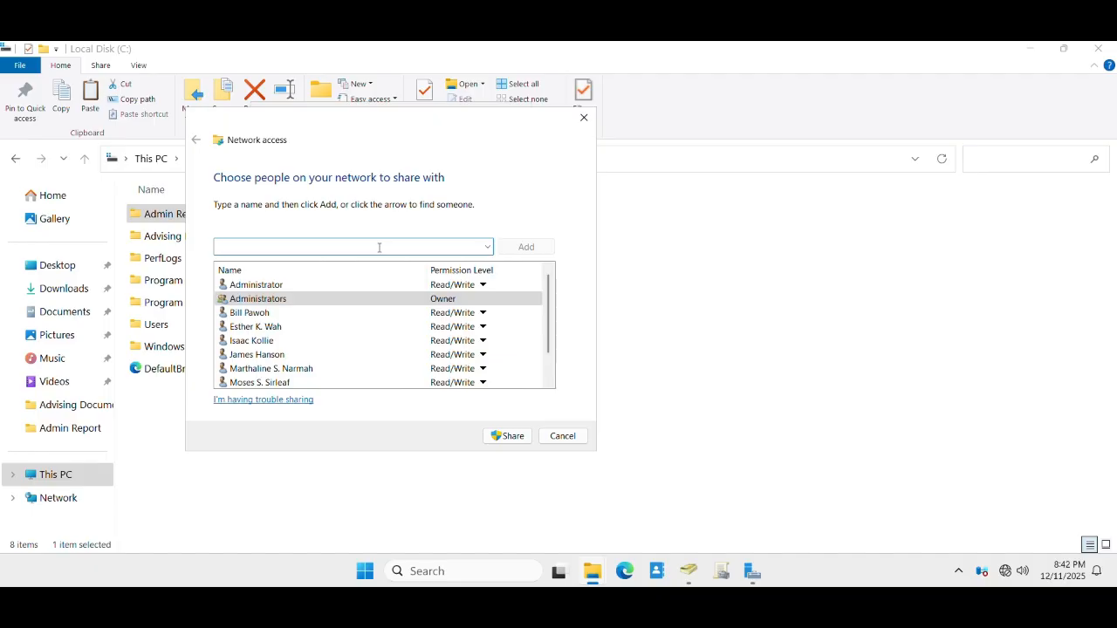
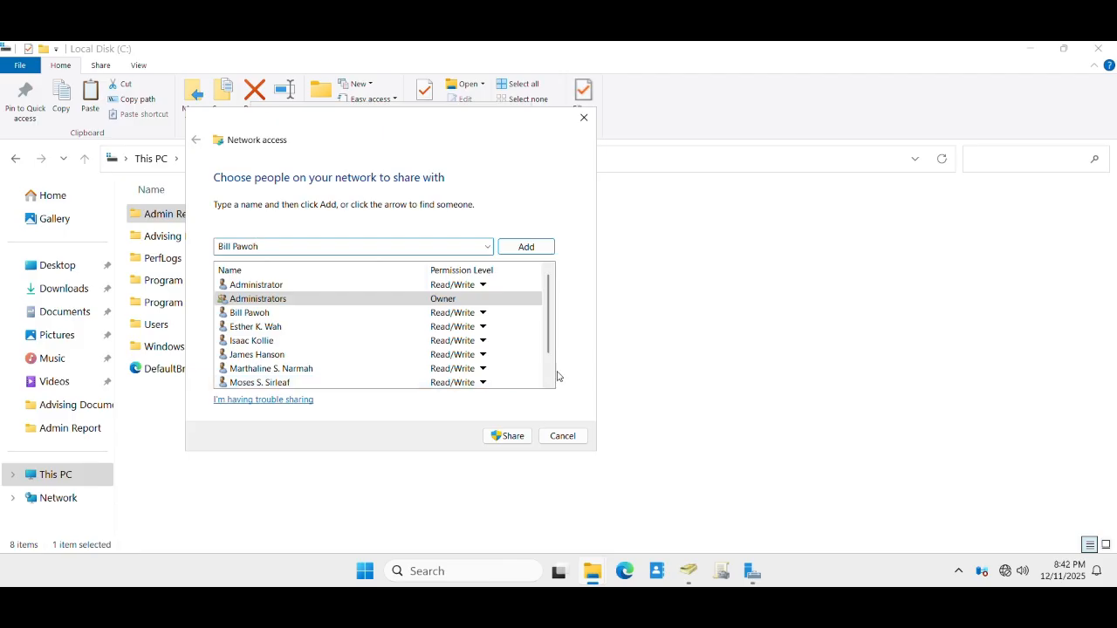
# - Enter 'B' in the user box and toggle the bottom user between Read and Read/Write
pyautogui.scroll(-1, 260, 328)
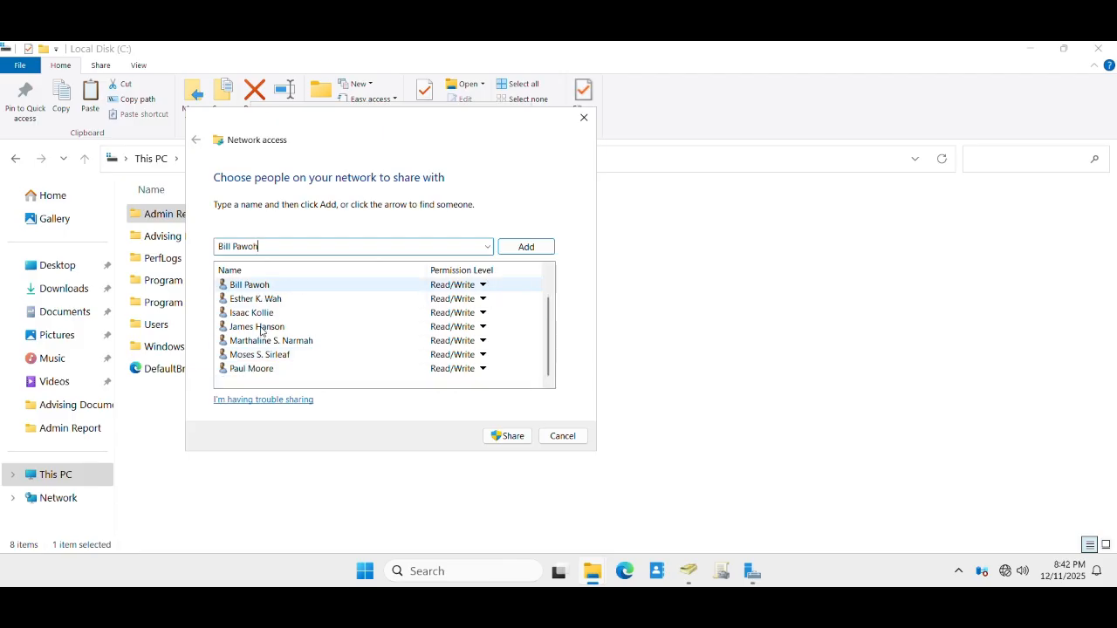
pyautogui.click(483, 370)
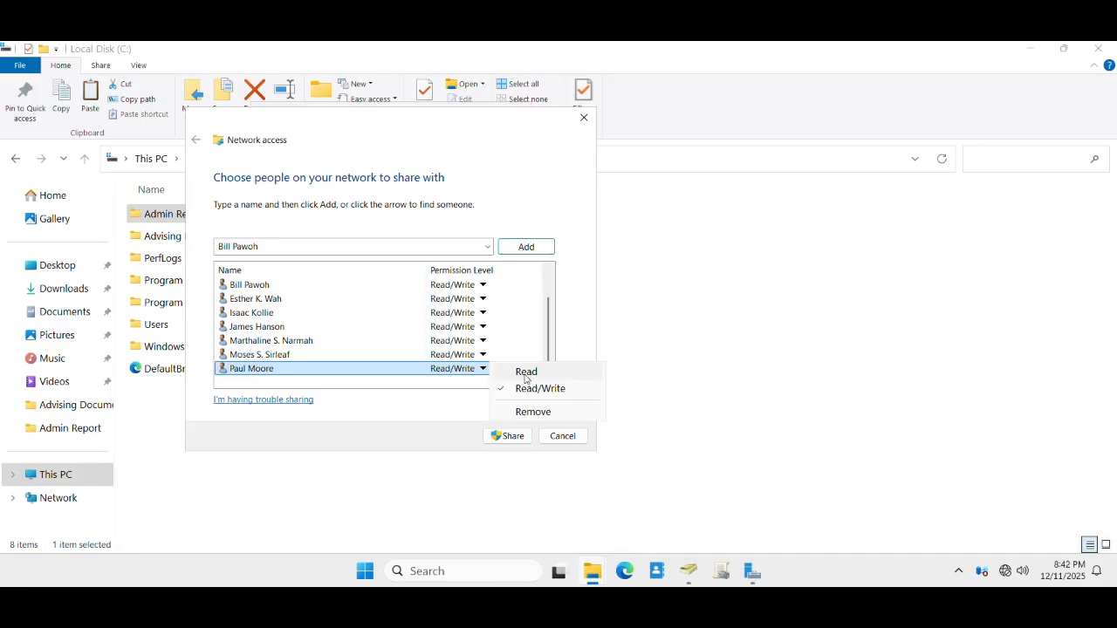
pyautogui.click(525, 372)
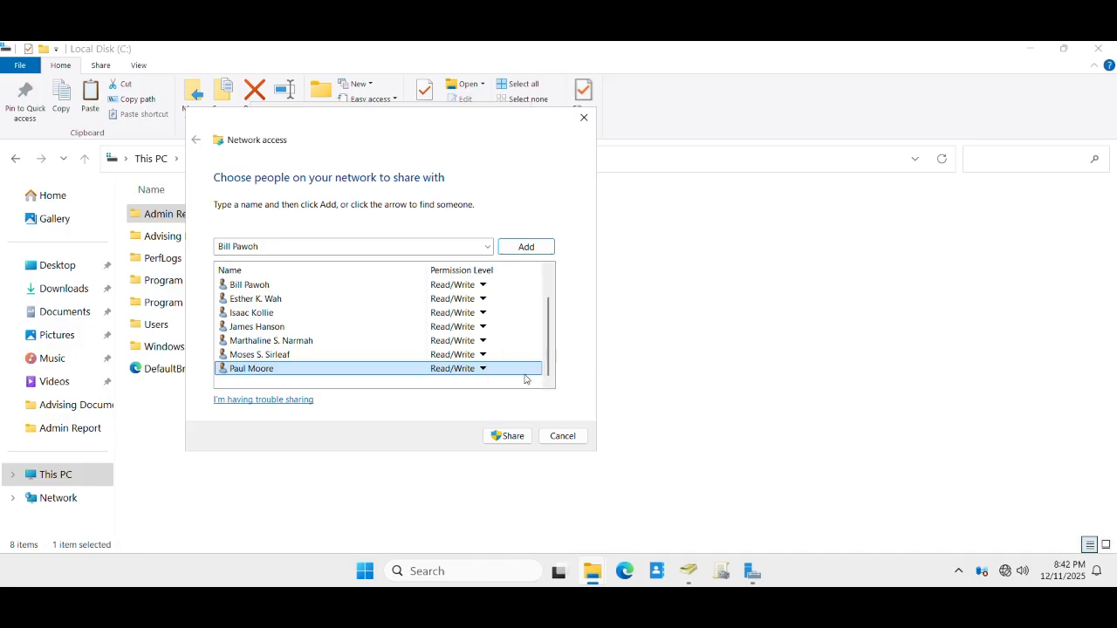
pyautogui.click(458, 369)
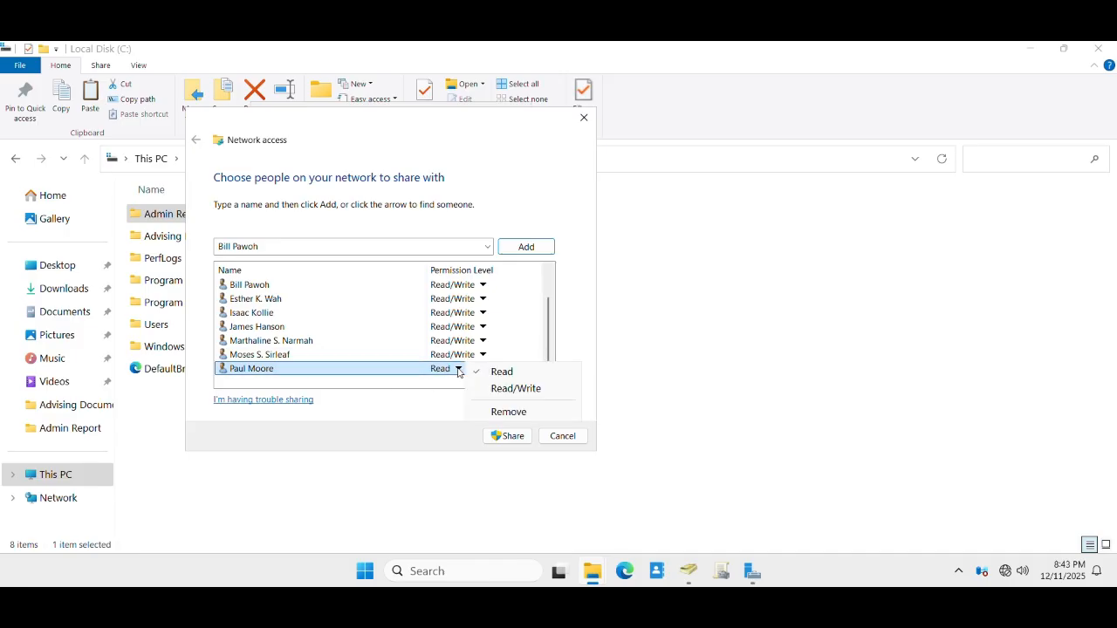
pyautogui.click(517, 389)
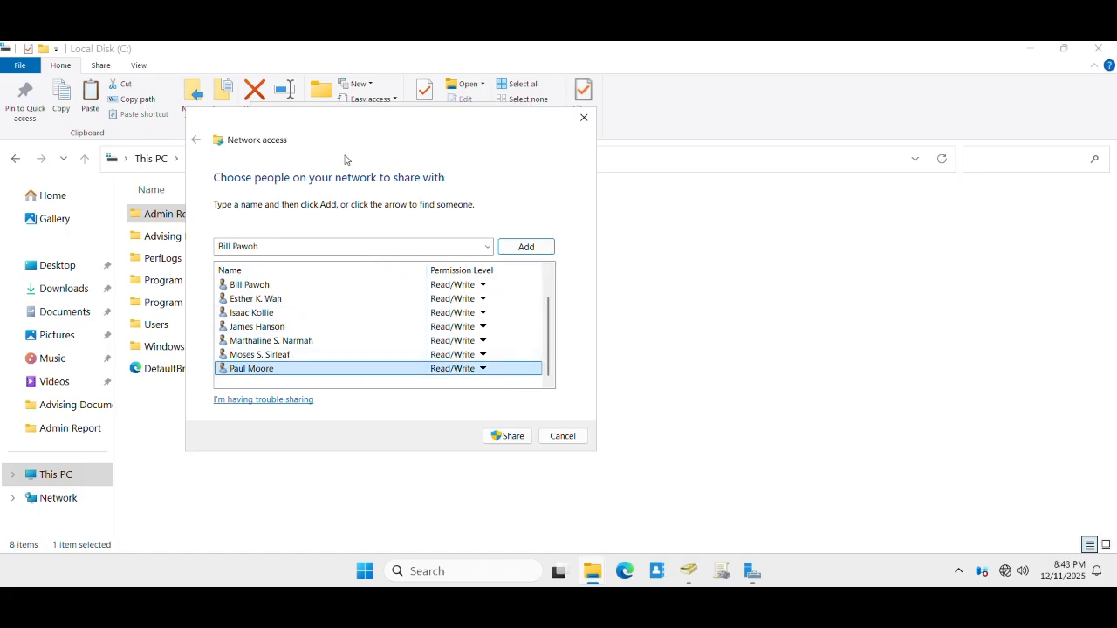
pyautogui.moveTo(347, 125); pyautogui.dragTo(587, 153)
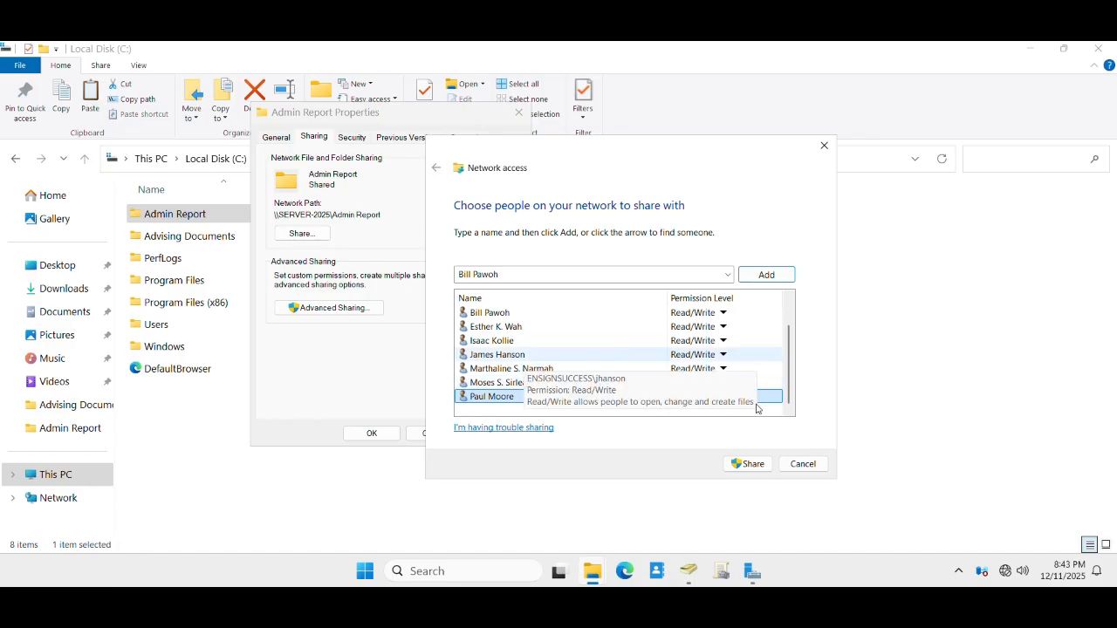
# - Remove five users from the Admin Report share list
pyautogui.click(724, 397)
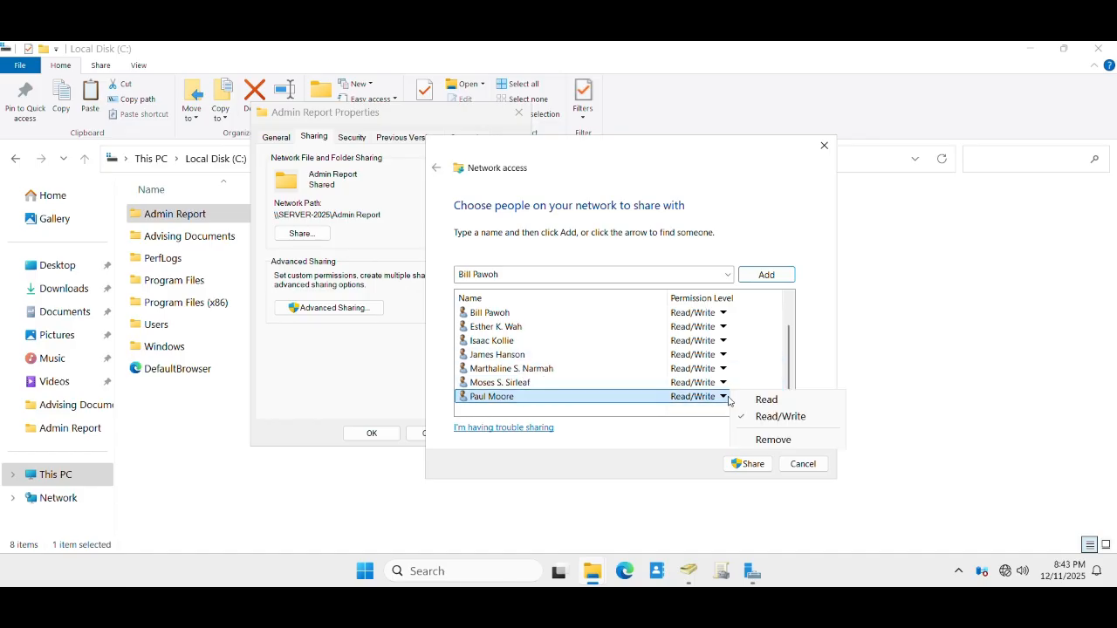
pyautogui.click(761, 442)
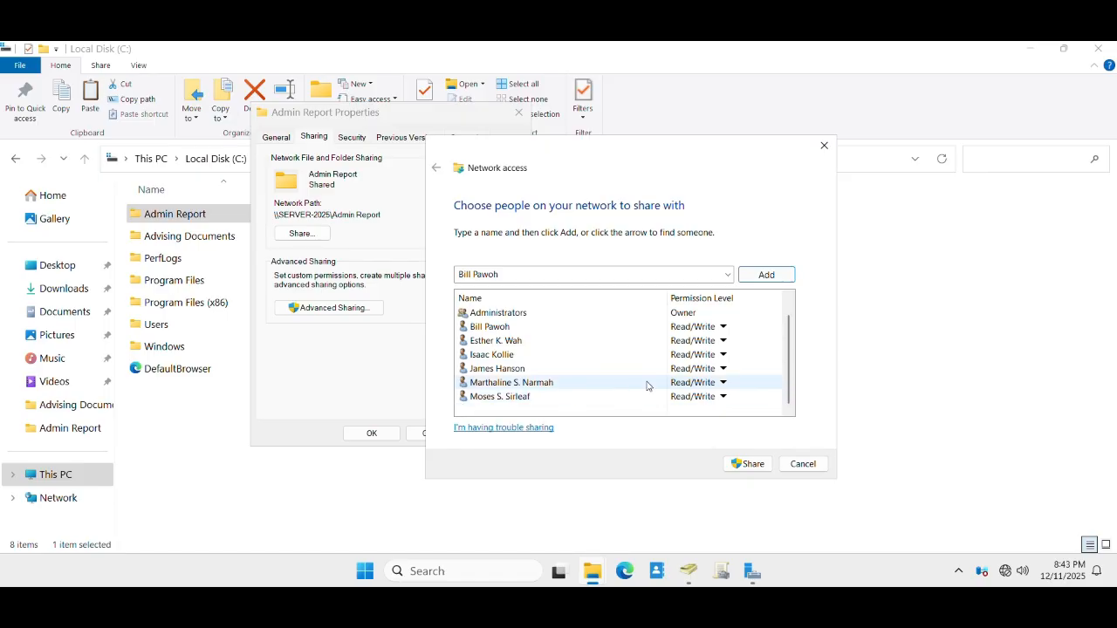
pyautogui.click(724, 384)
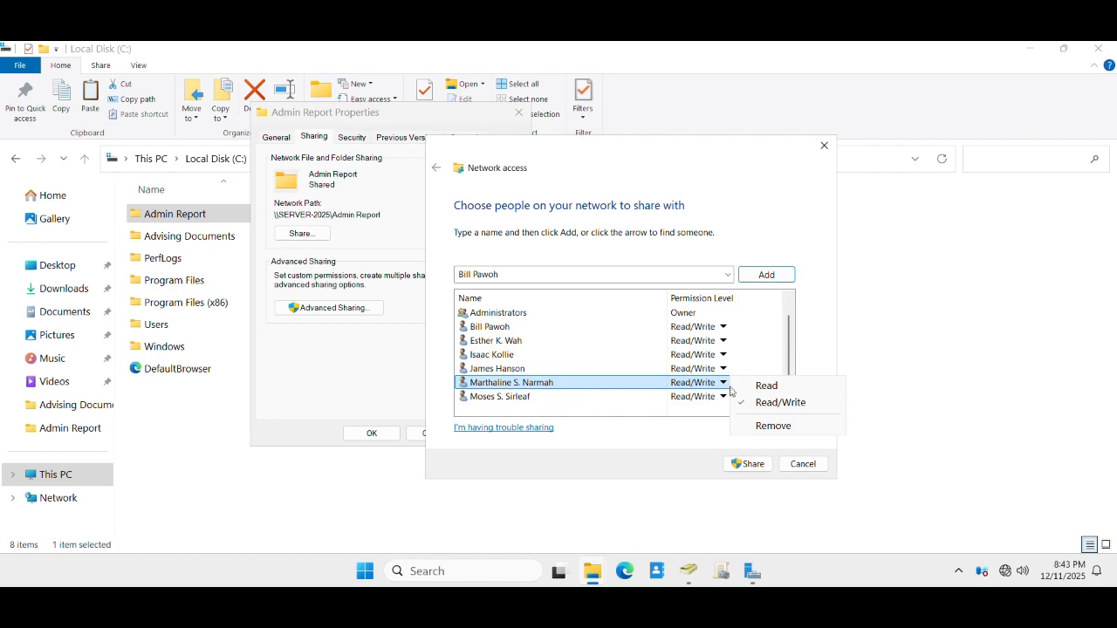
pyautogui.click(763, 427)
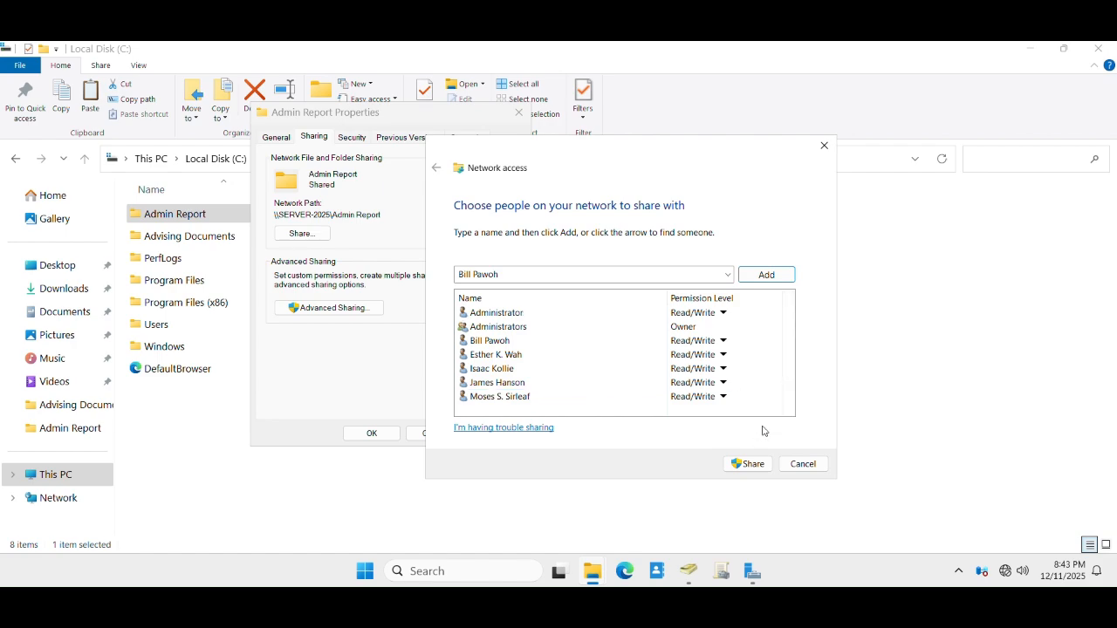
pyautogui.click(723, 383)
pyautogui.click(773, 426)
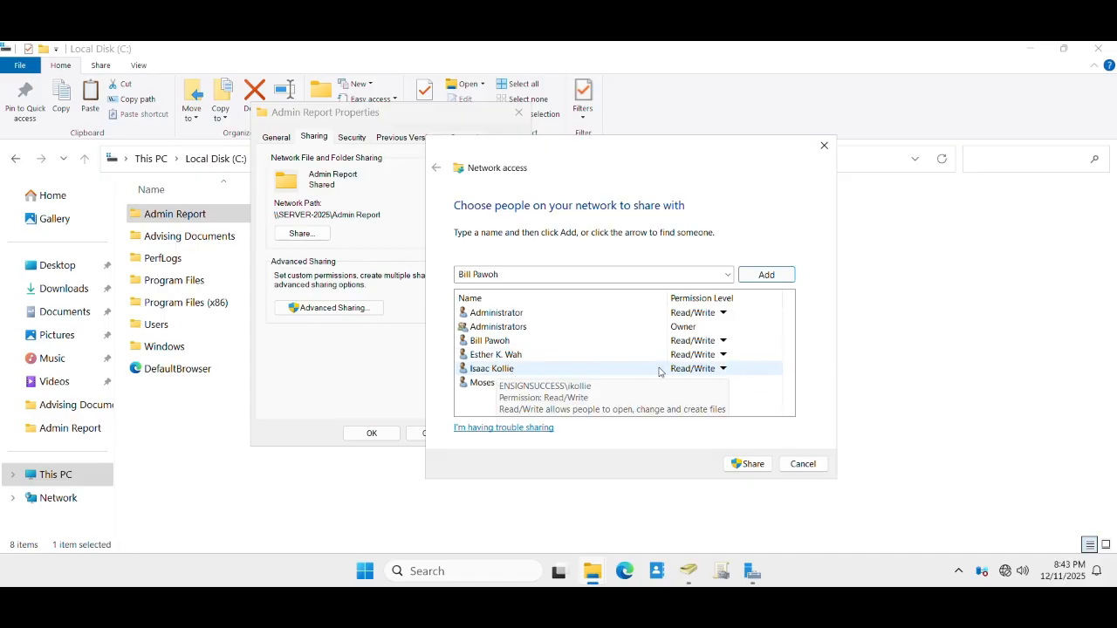
pyautogui.click(721, 354)
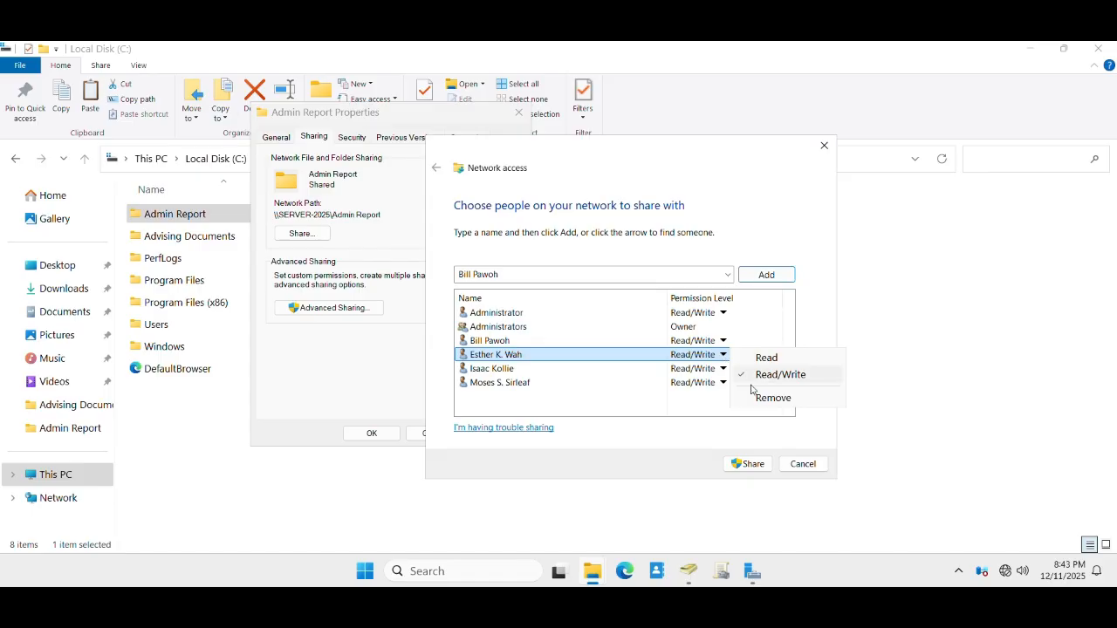
pyautogui.click(774, 397)
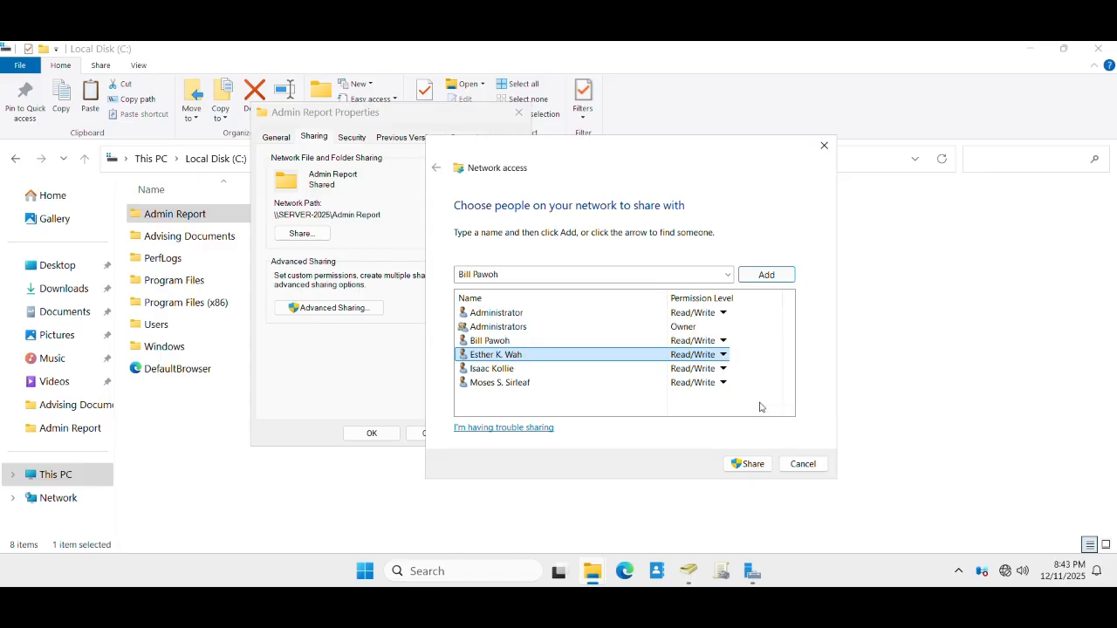
pyautogui.click(723, 341)
pyautogui.click(774, 383)
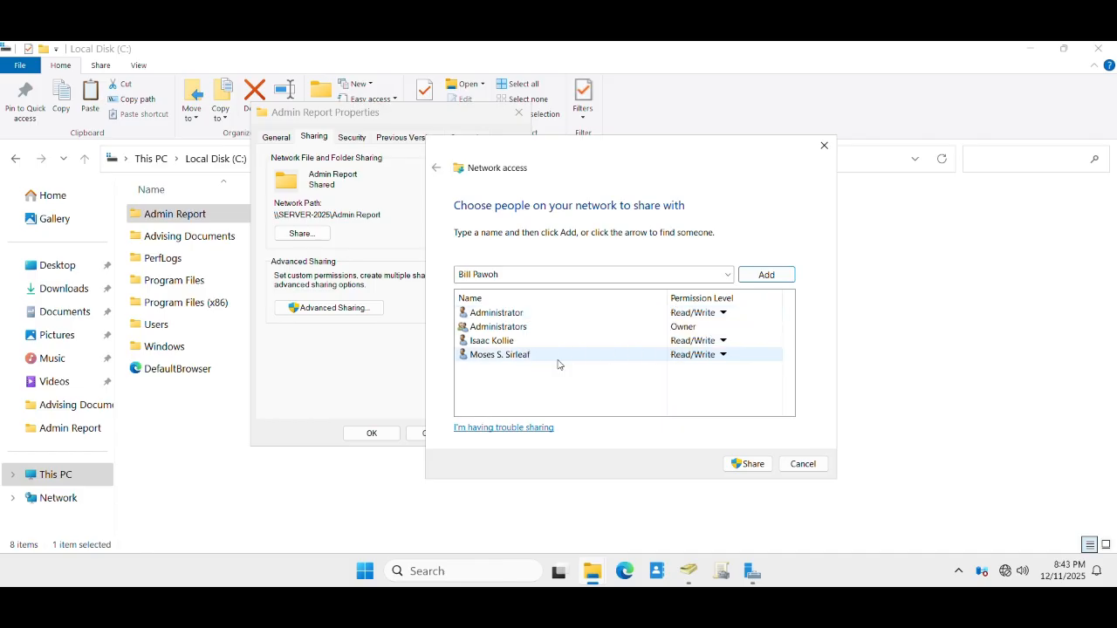
# - Check the remaining users' permissions and share Admin Report as \\SERVER-2025\Admin Report
pyautogui.click(490, 356)
pyautogui.click(491, 327)
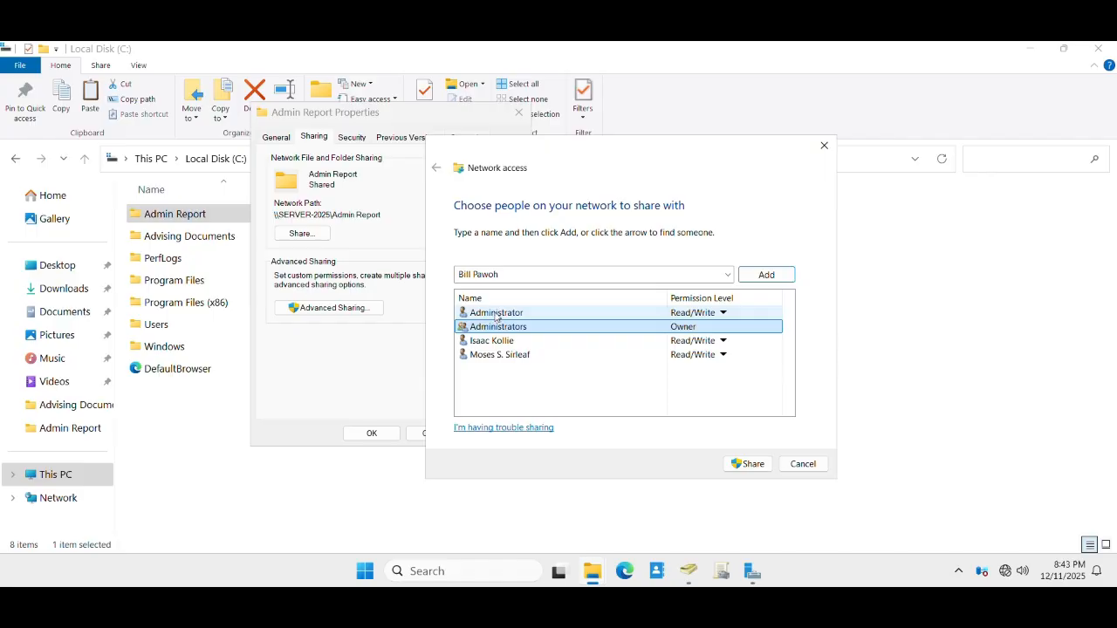
pyautogui.click(498, 316)
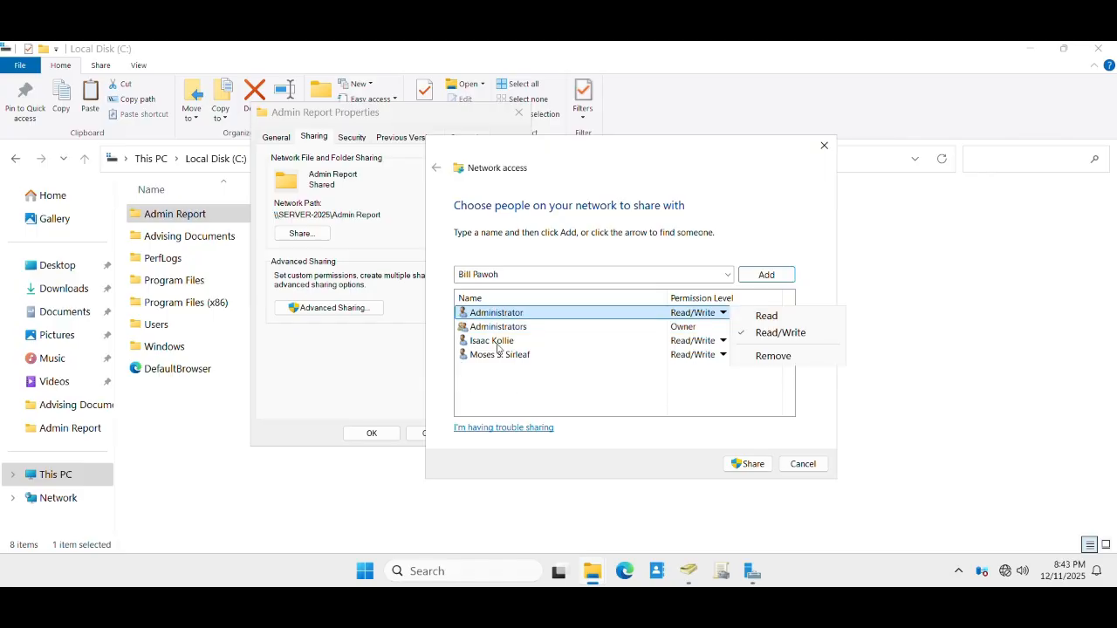
pyautogui.click(497, 346)
pyautogui.click(491, 345)
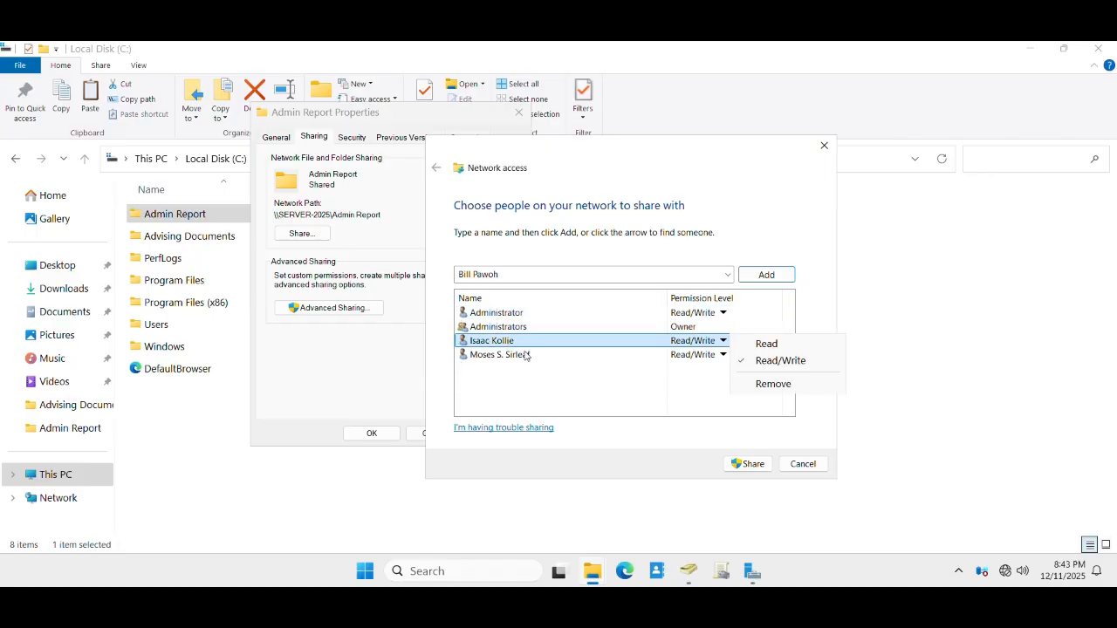
pyautogui.click(748, 463)
pyautogui.click(748, 463)
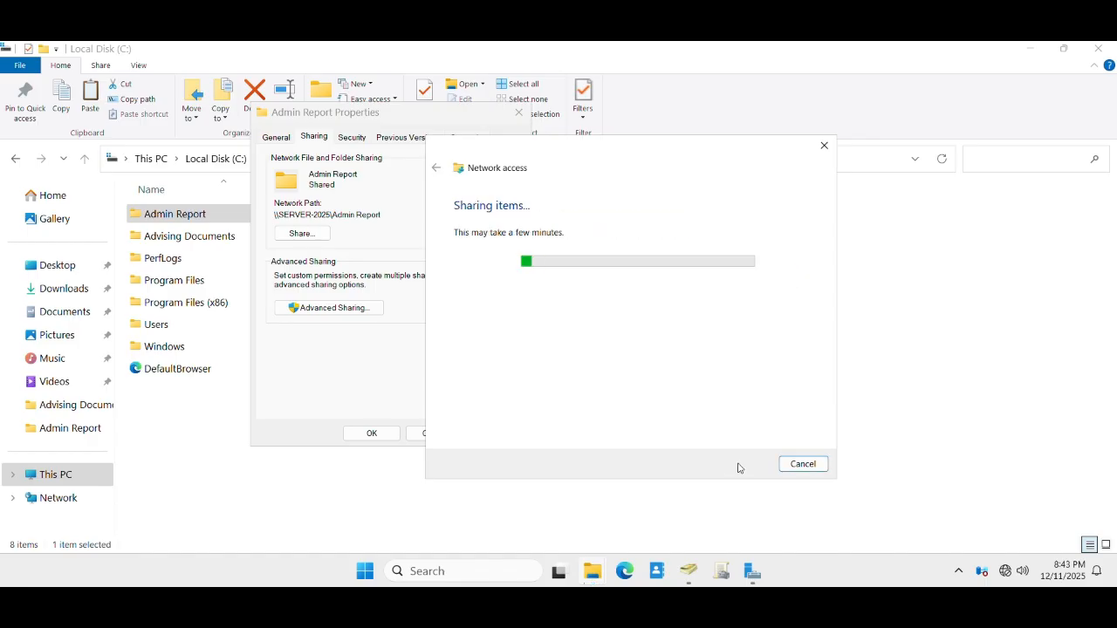
pyautogui.click(803, 463)
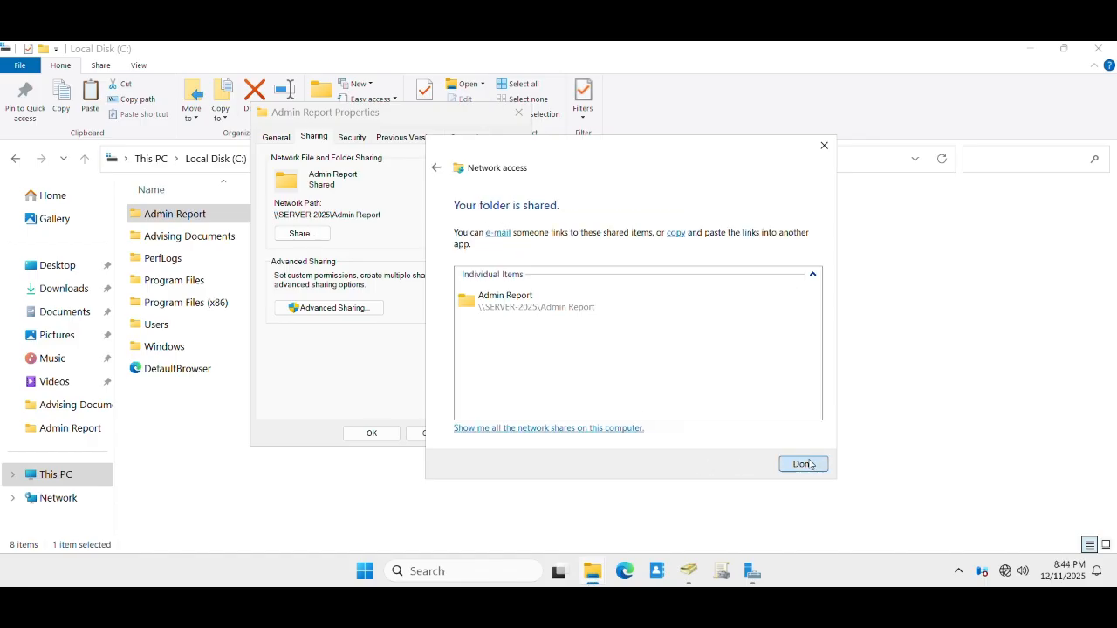
# - Glance at Advanced Sharing and the people list without changes, then close Admin Report Properties
pyautogui.click(319, 308)
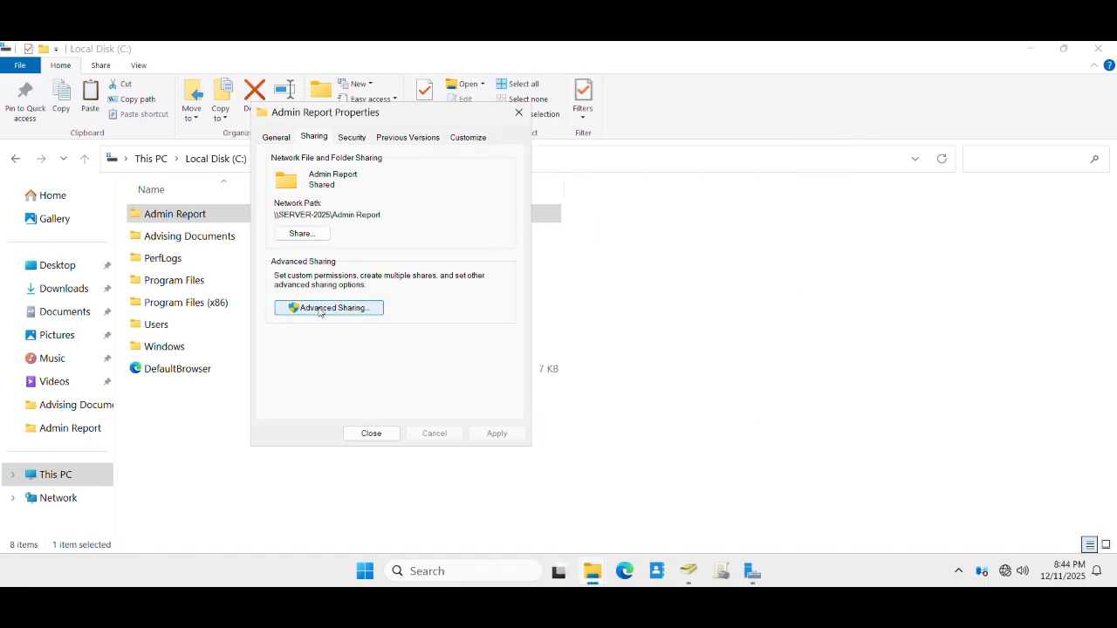
pyautogui.click(414, 370)
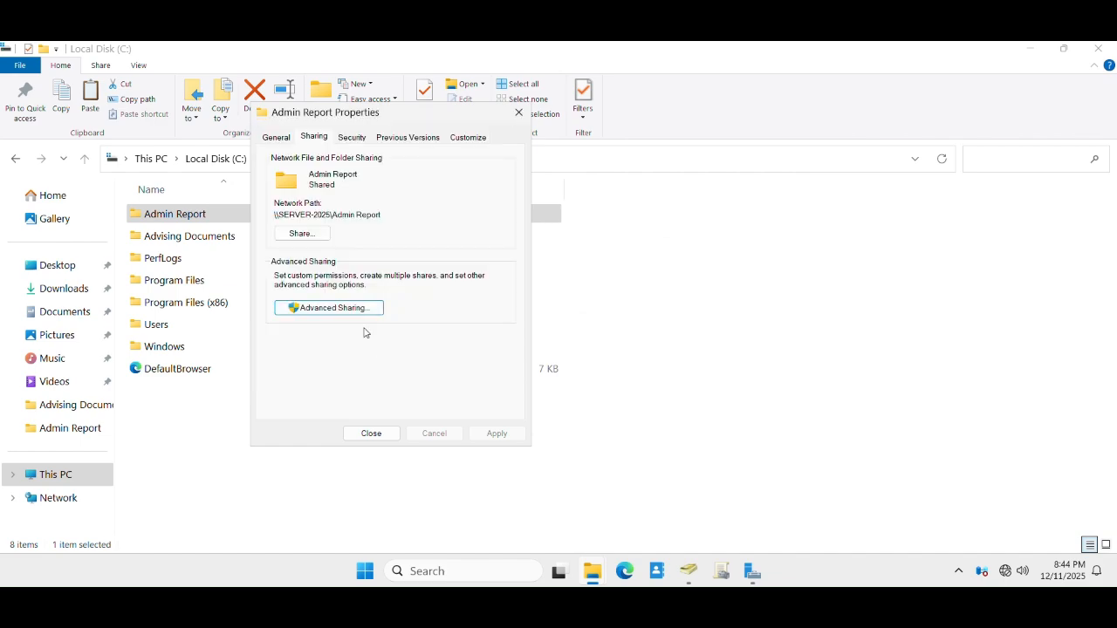
pyautogui.click(309, 237)
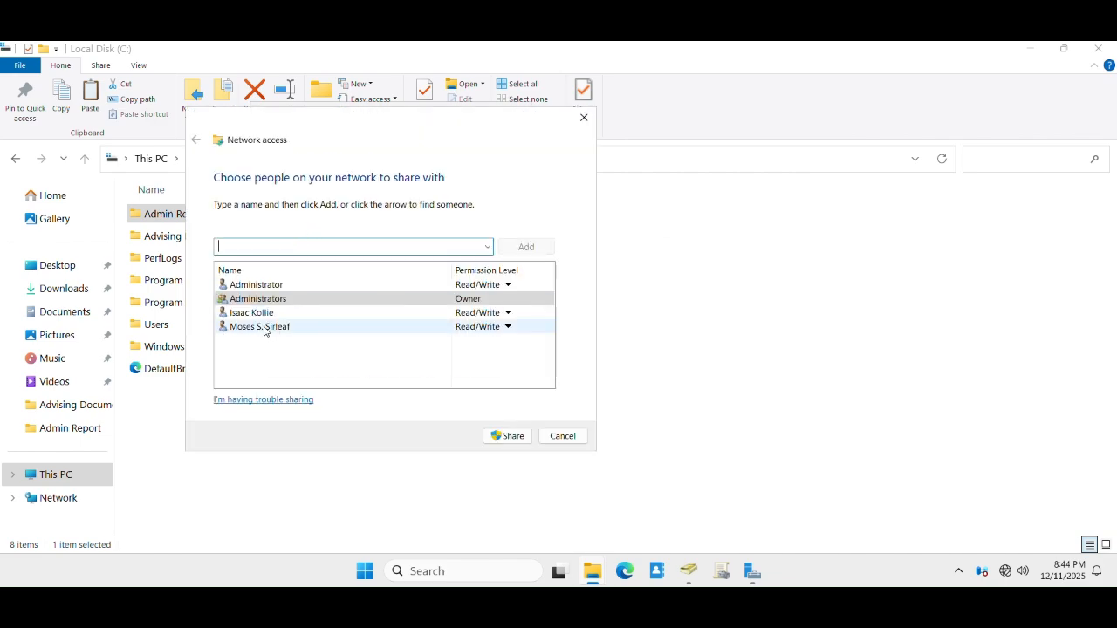
pyautogui.click(563, 436)
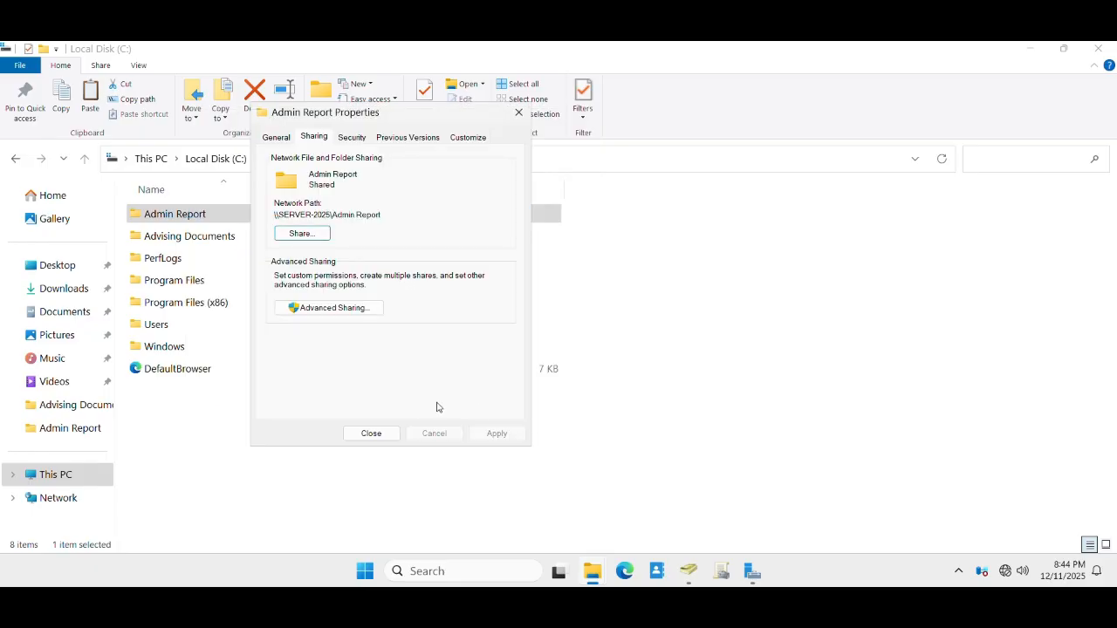
pyautogui.click(372, 434)
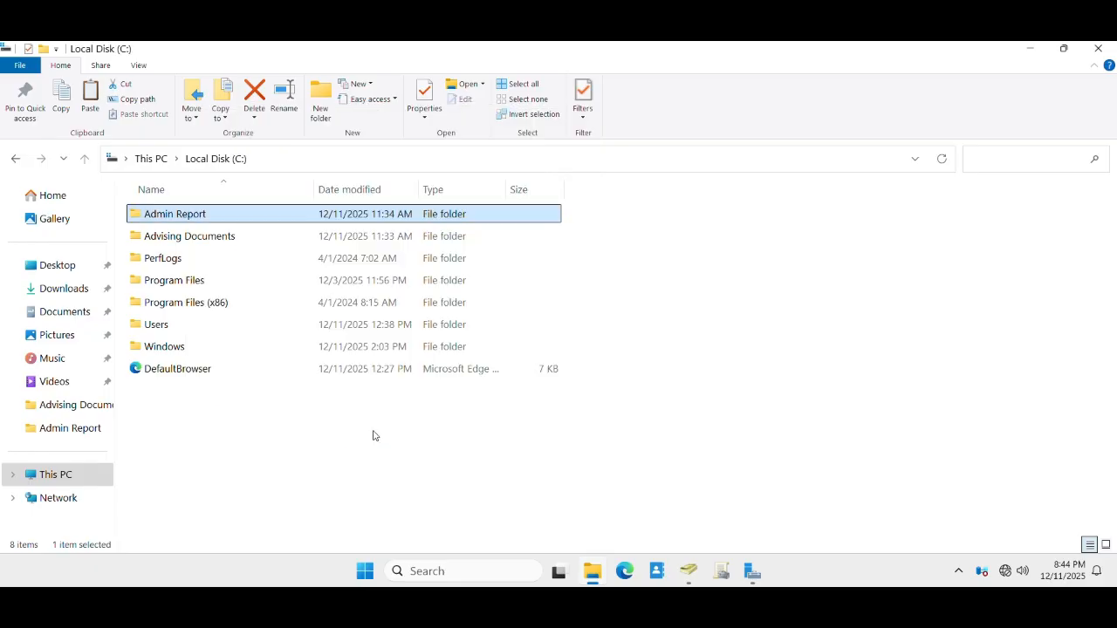
# - Open the Advising Documents folder's Sharing properties and its people list
pyautogui.rightClick(199, 244)
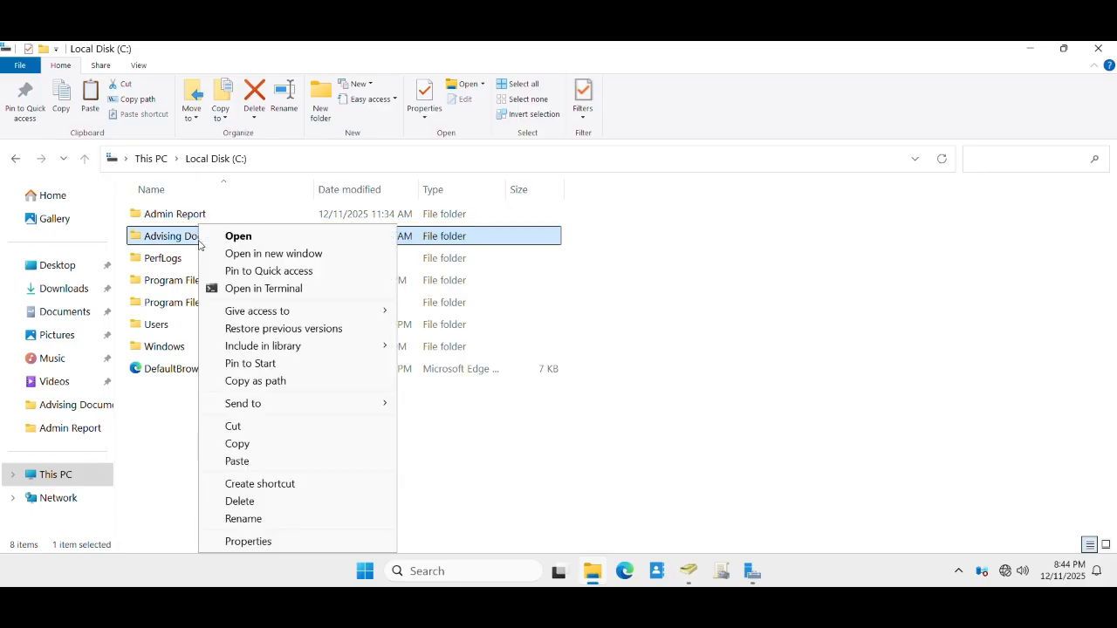
pyautogui.click(266, 541)
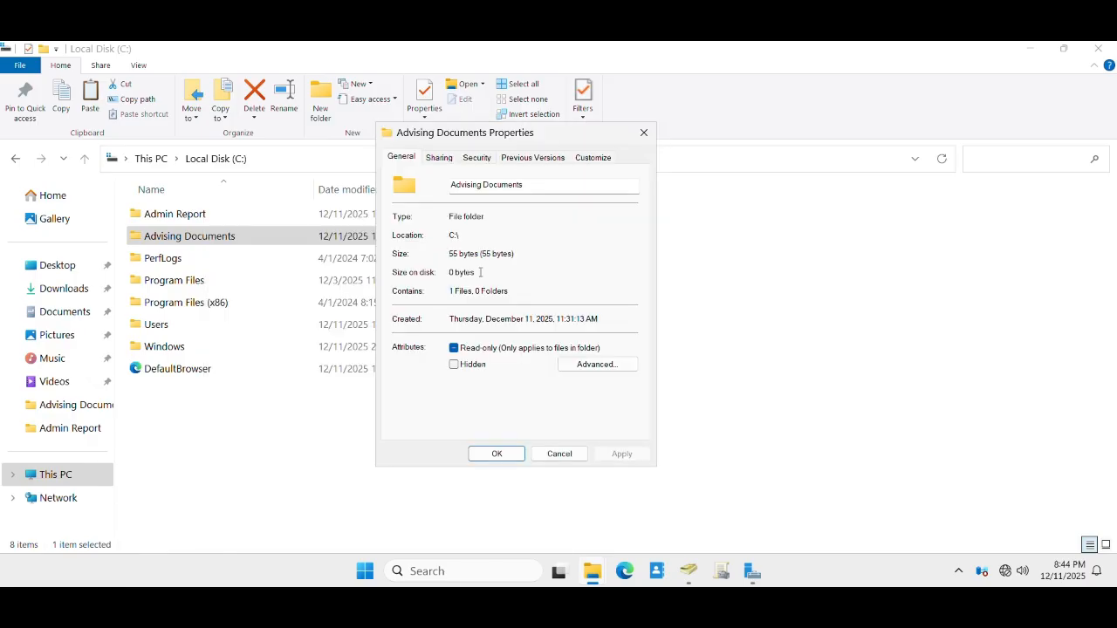
pyautogui.click(440, 158)
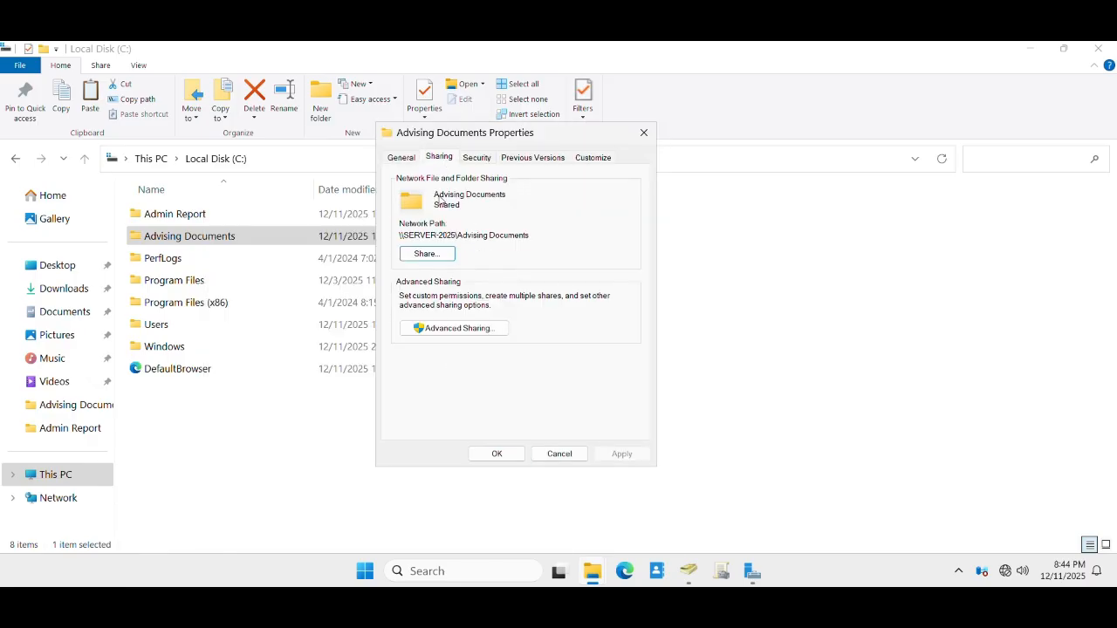
pyautogui.click(426, 254)
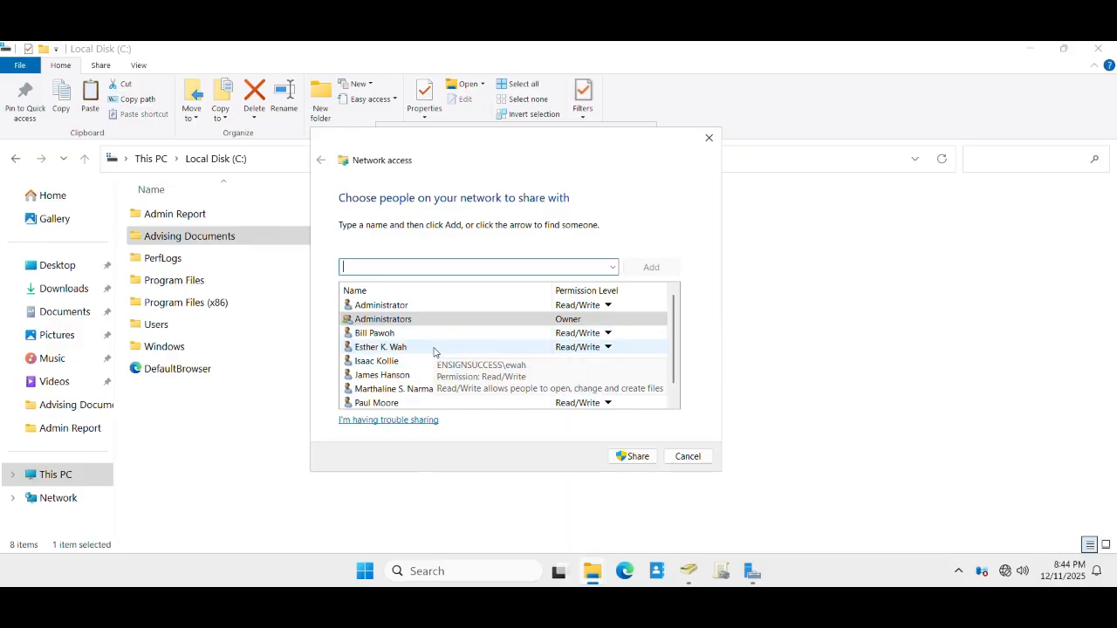
pyautogui.scroll(-1, 434, 352)
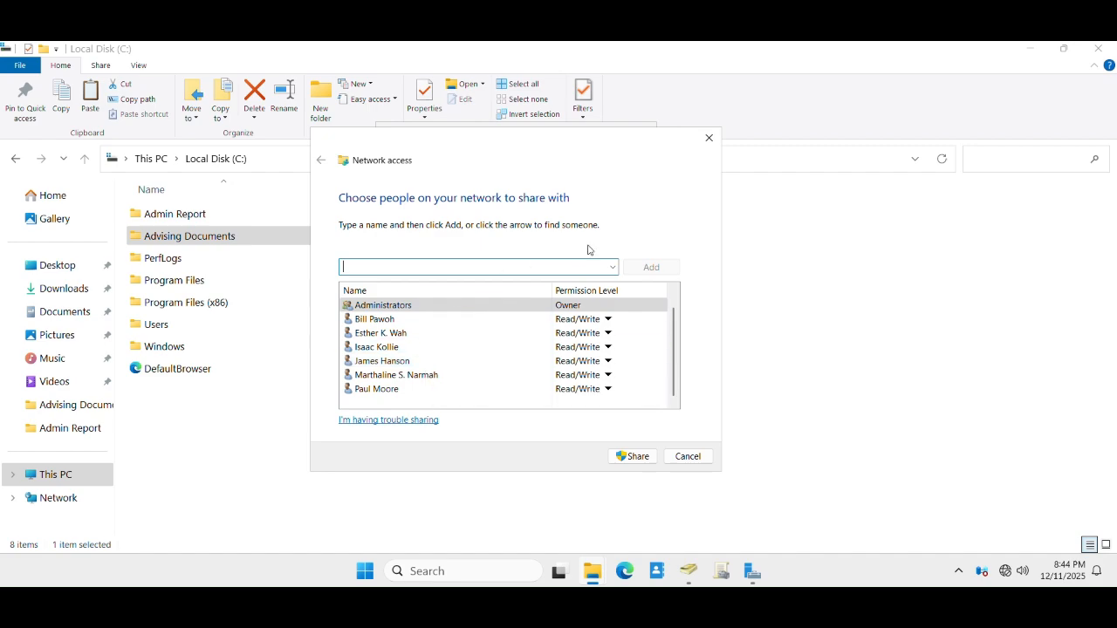
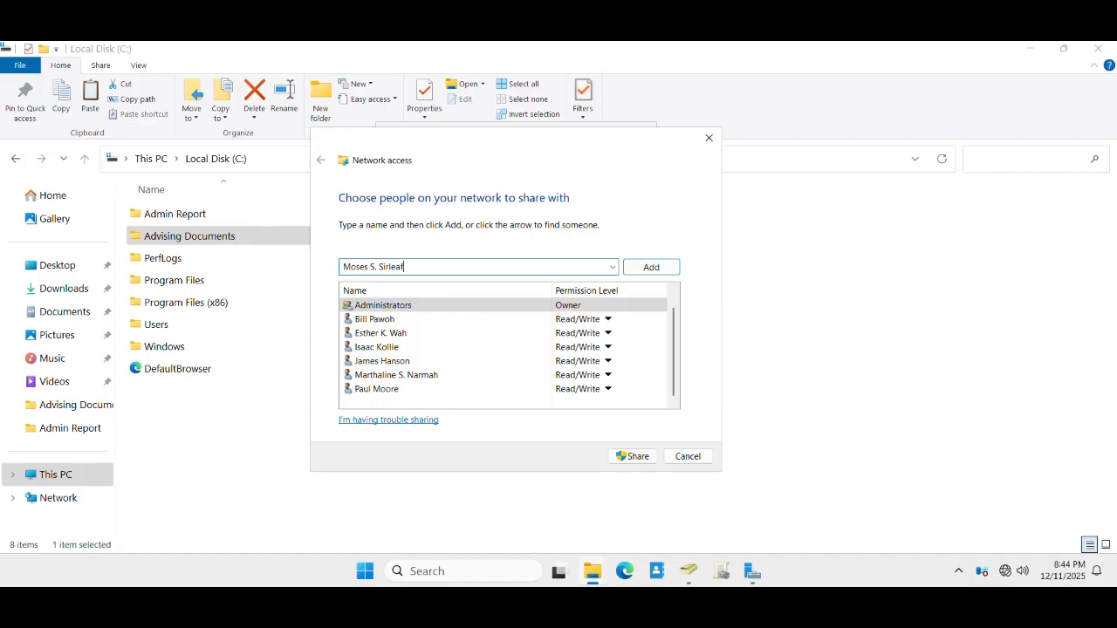
# - Add a domain user starting with 'M' at Read/Write, share the folder, and close its properties
pyautogui.click(645, 268)
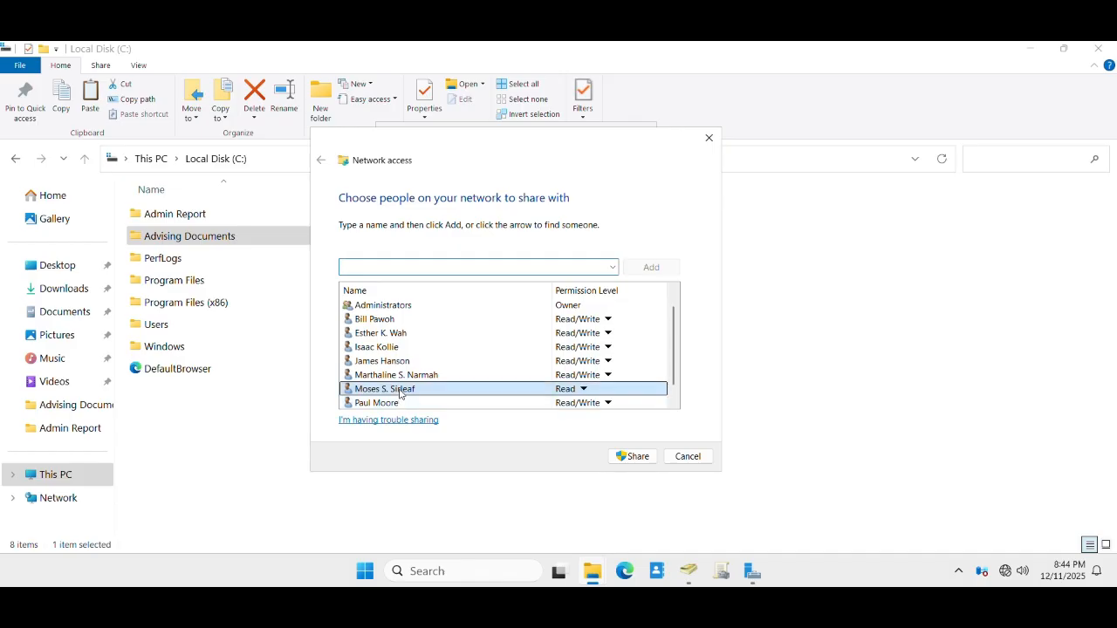
pyautogui.click(583, 390)
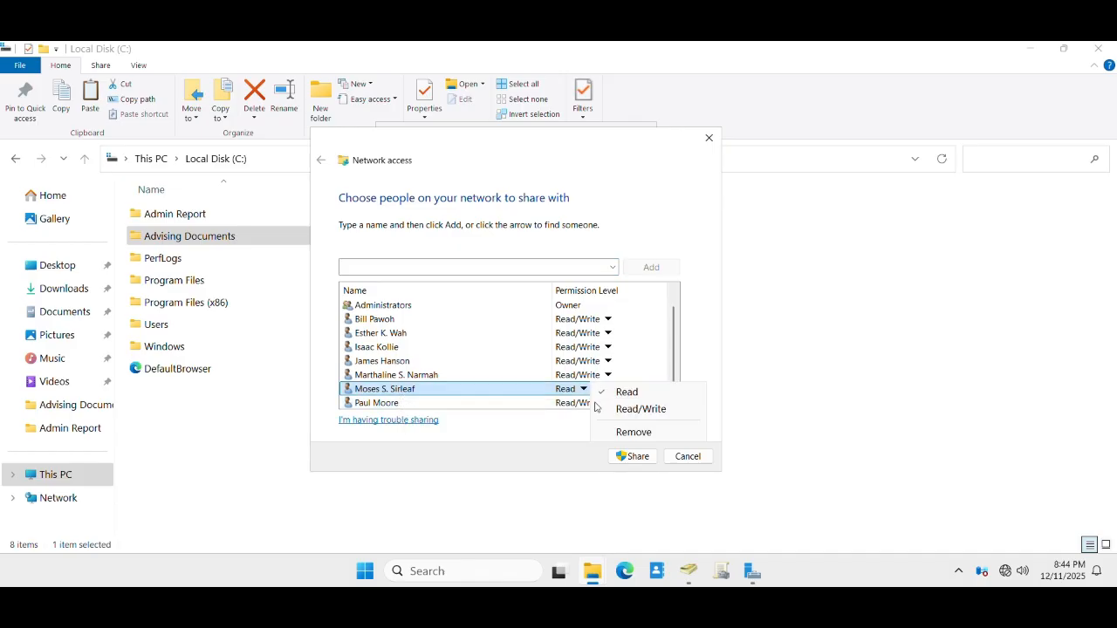
pyautogui.click(630, 409)
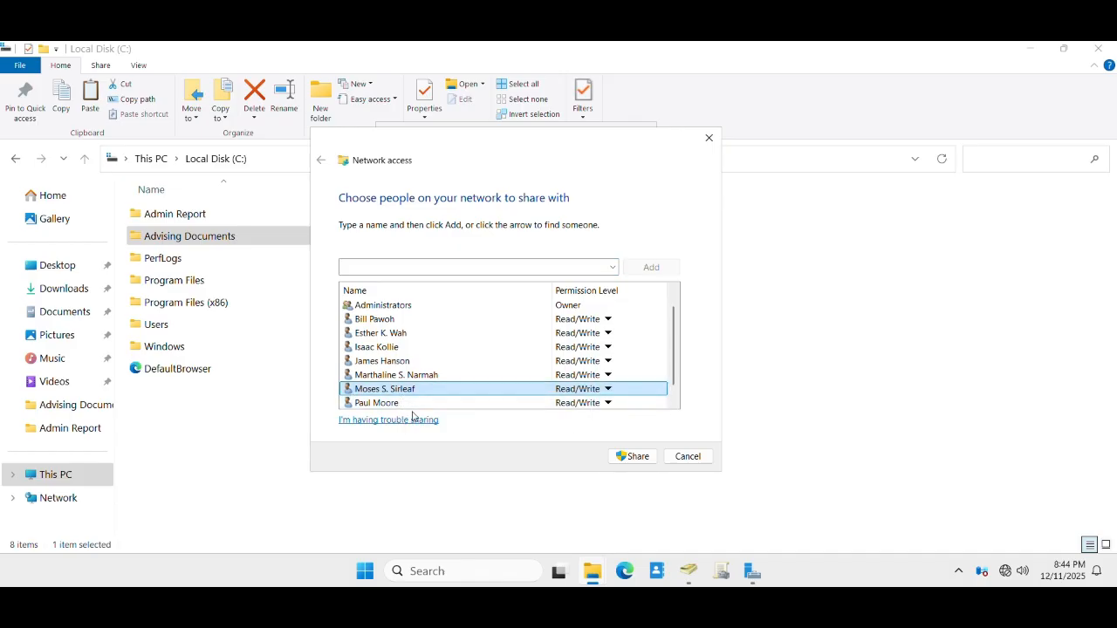
pyautogui.click(621, 459)
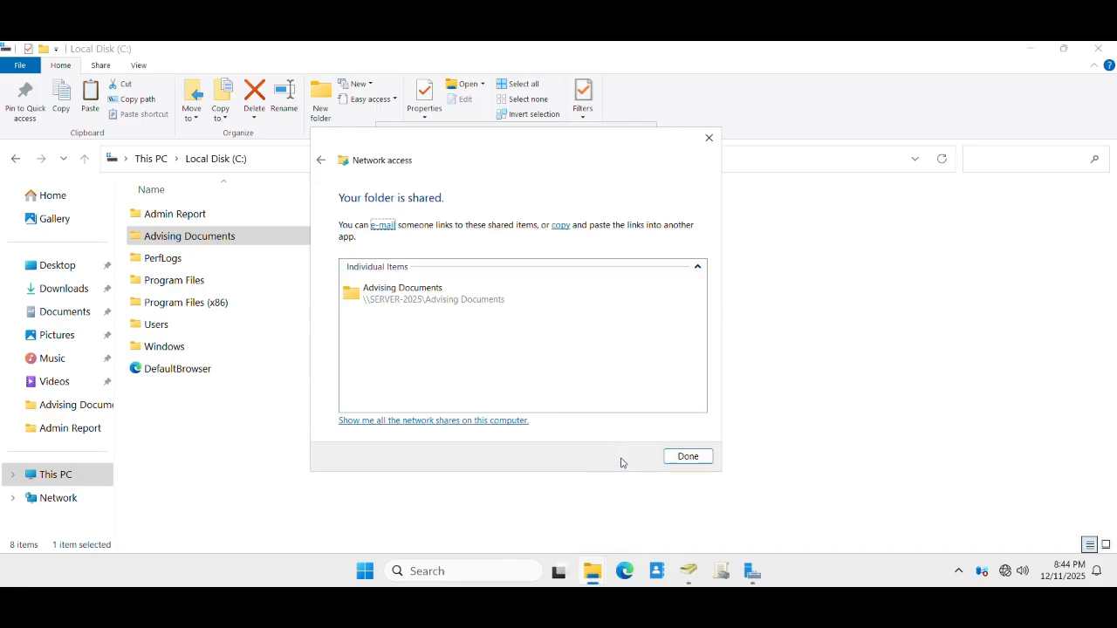
pyautogui.click(689, 457)
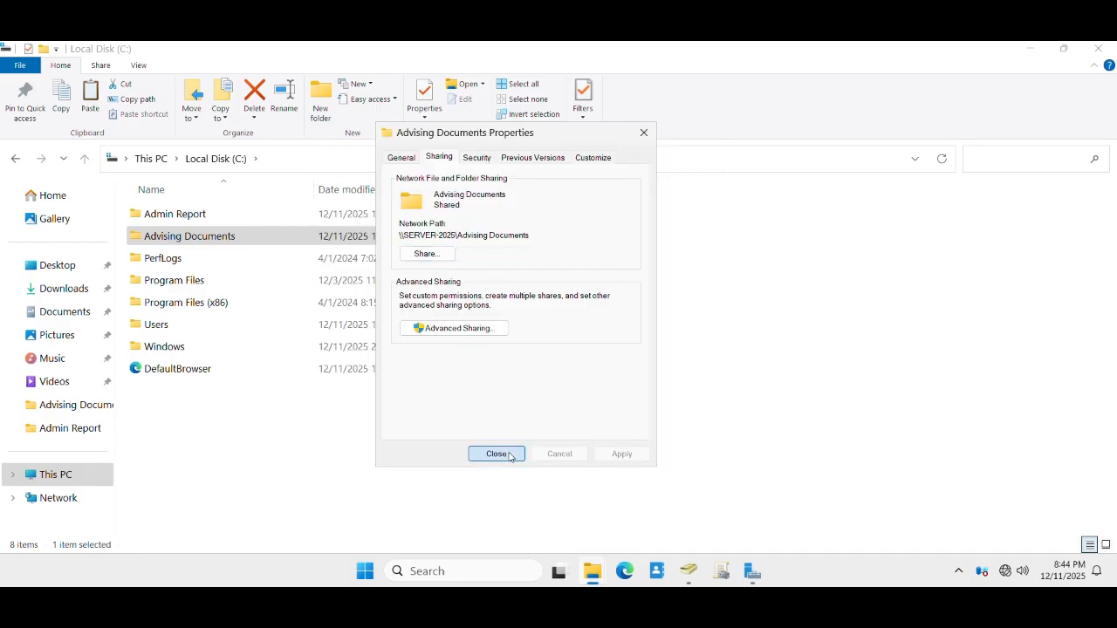
pyautogui.click(496, 454)
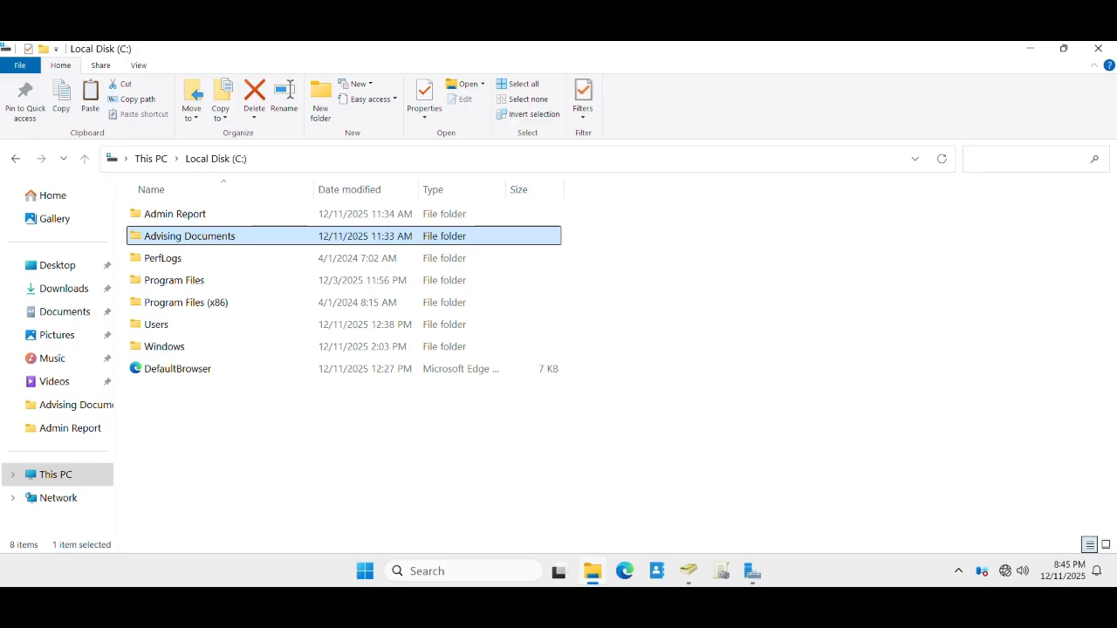
pyautogui.click(1029, 49)
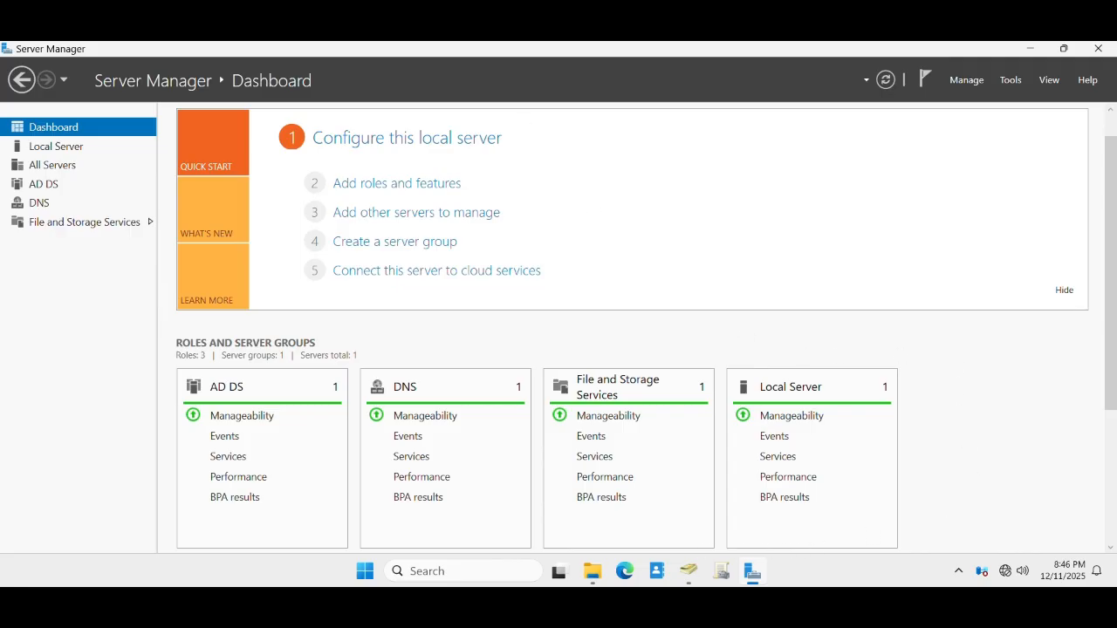
pyautogui.click(593, 570)
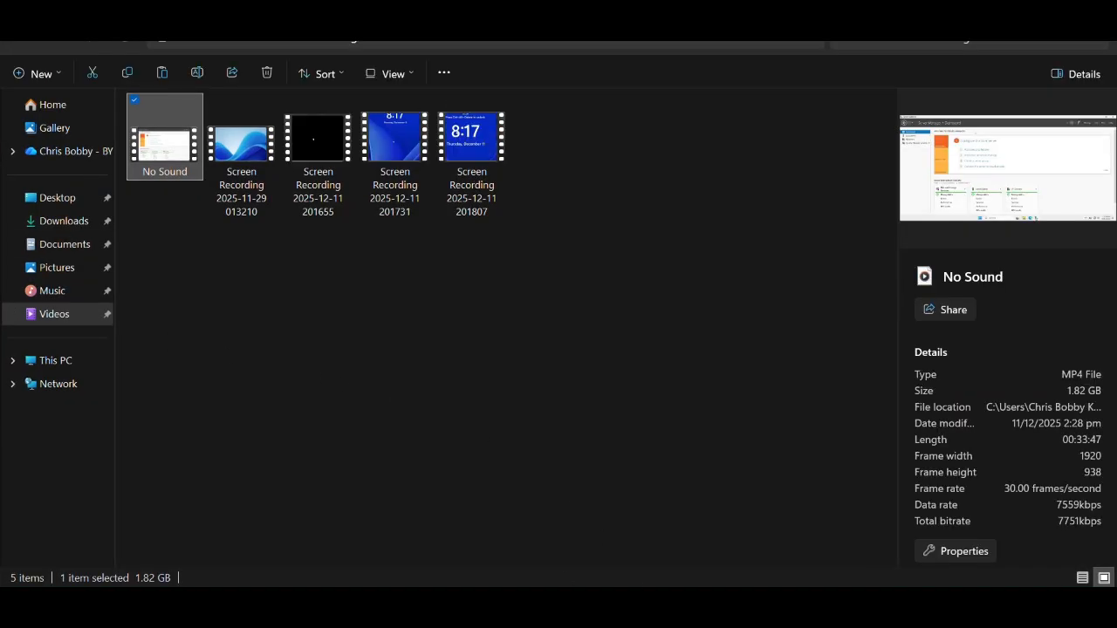
pyautogui.hotkey('alt', 'Tab')
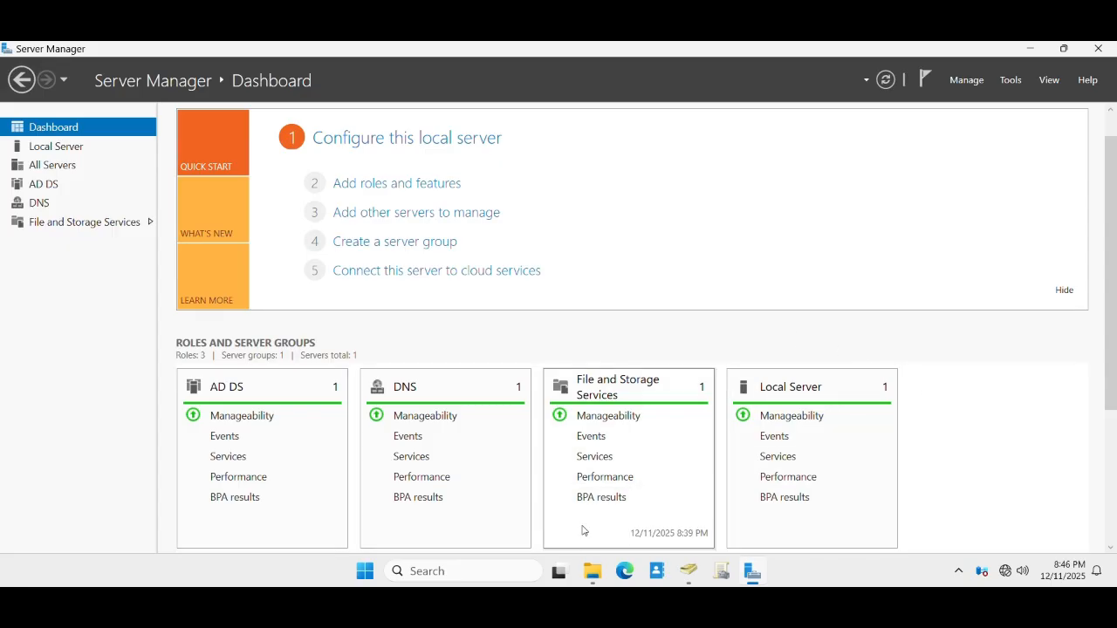
pyautogui.click(591, 572)
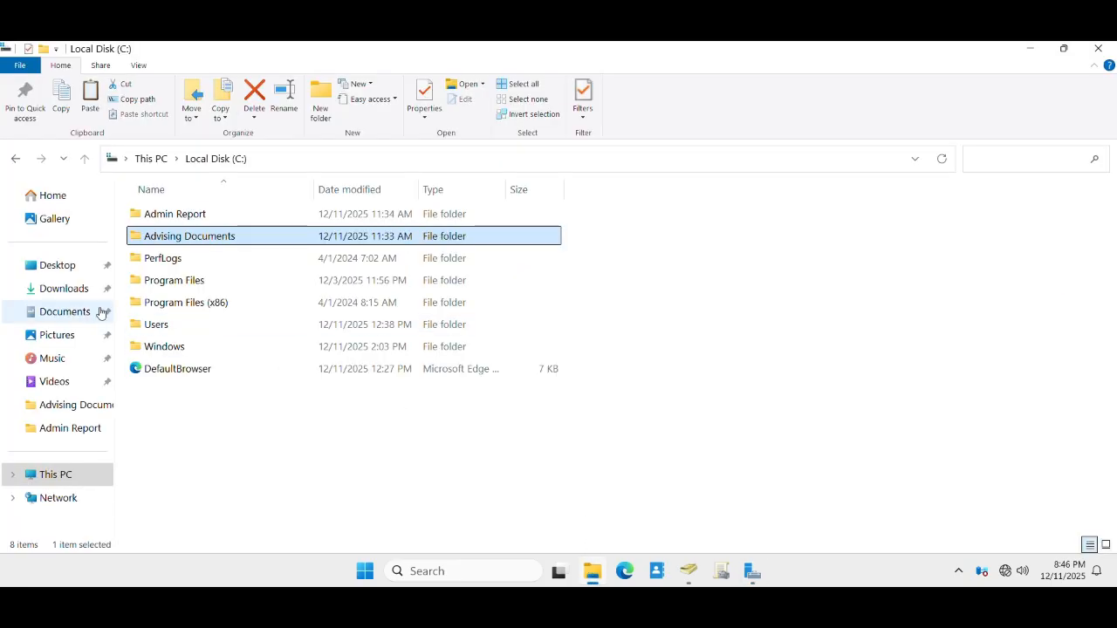
# - View Ensign Logo from Pictures in Paint, close it, and go to This PC
pyautogui.click(54, 340)
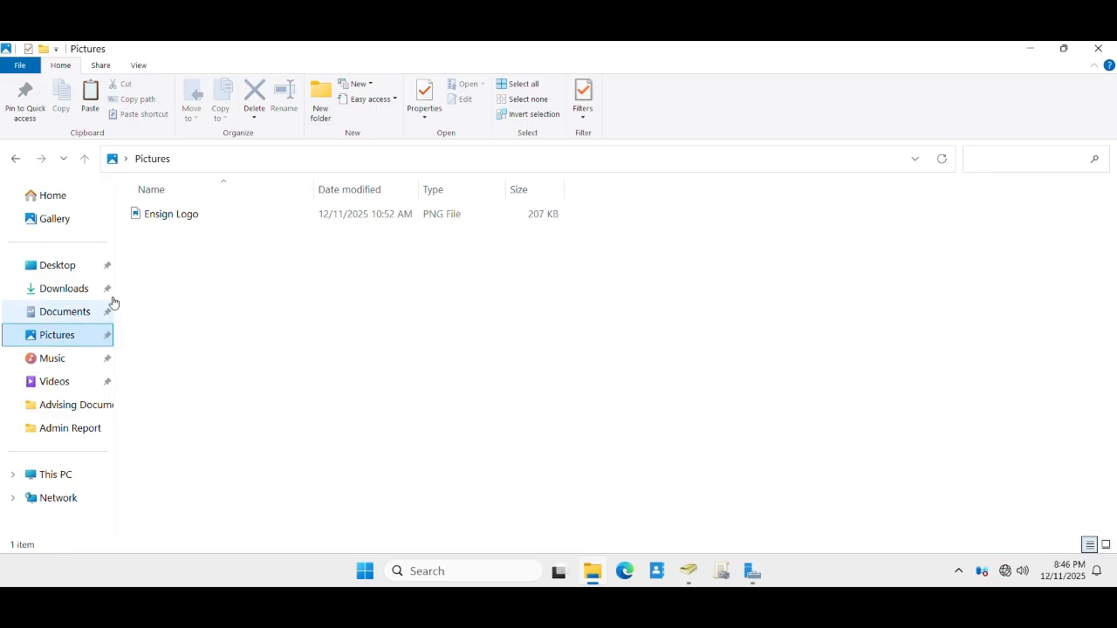
pyautogui.click(163, 217)
pyautogui.doubleClick(163, 217)
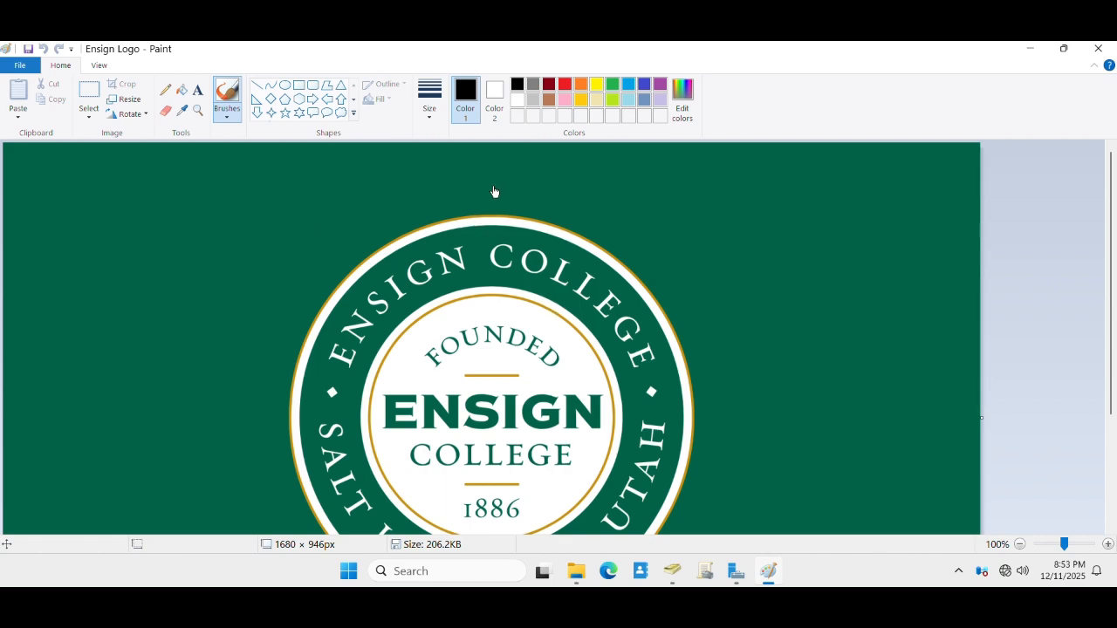
pyautogui.click(1097, 49)
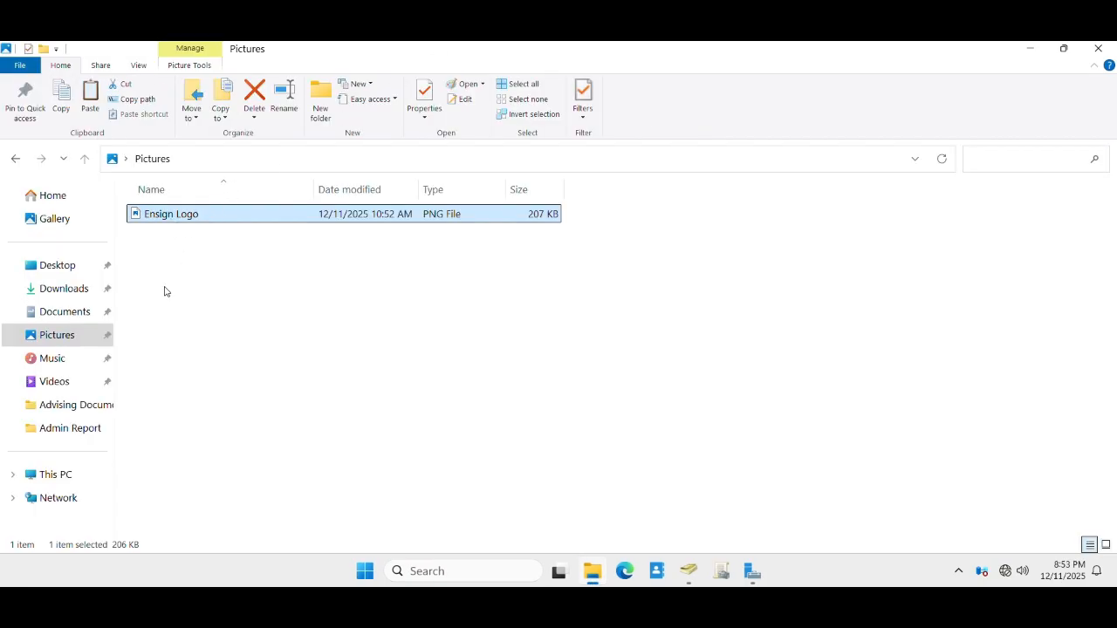
pyautogui.click(60, 482)
# - Browse to C:\Windows\SYSVOL\sysvol\ensignsuccess.corp\Wallpaper, the folder holding EnsignLogo
pyautogui.doubleClick(211, 225)
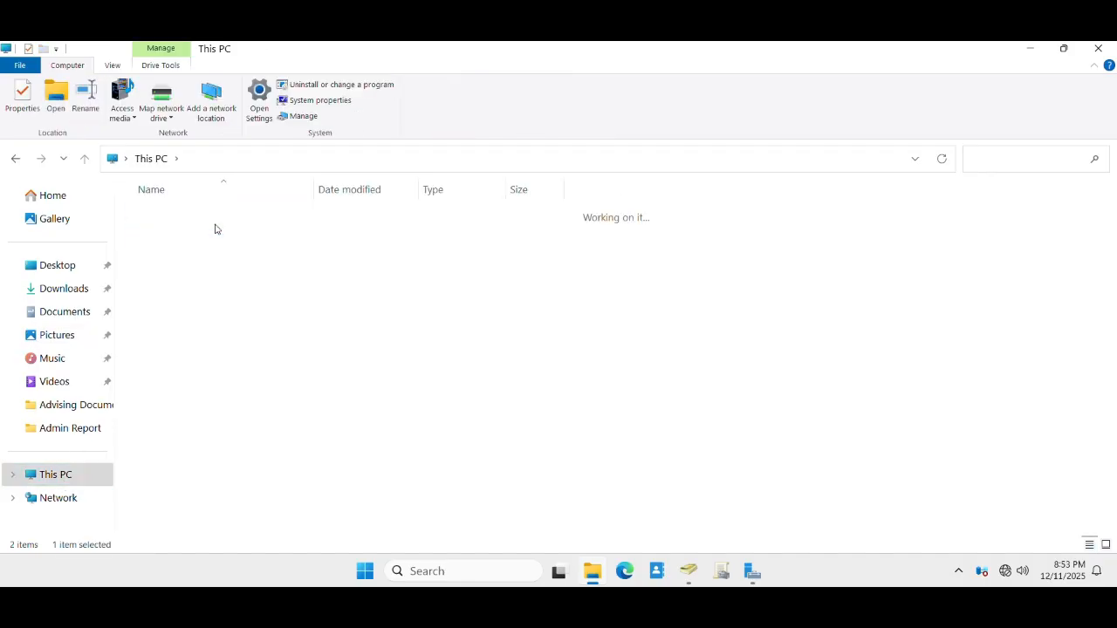
pyautogui.doubleClick(171, 346)
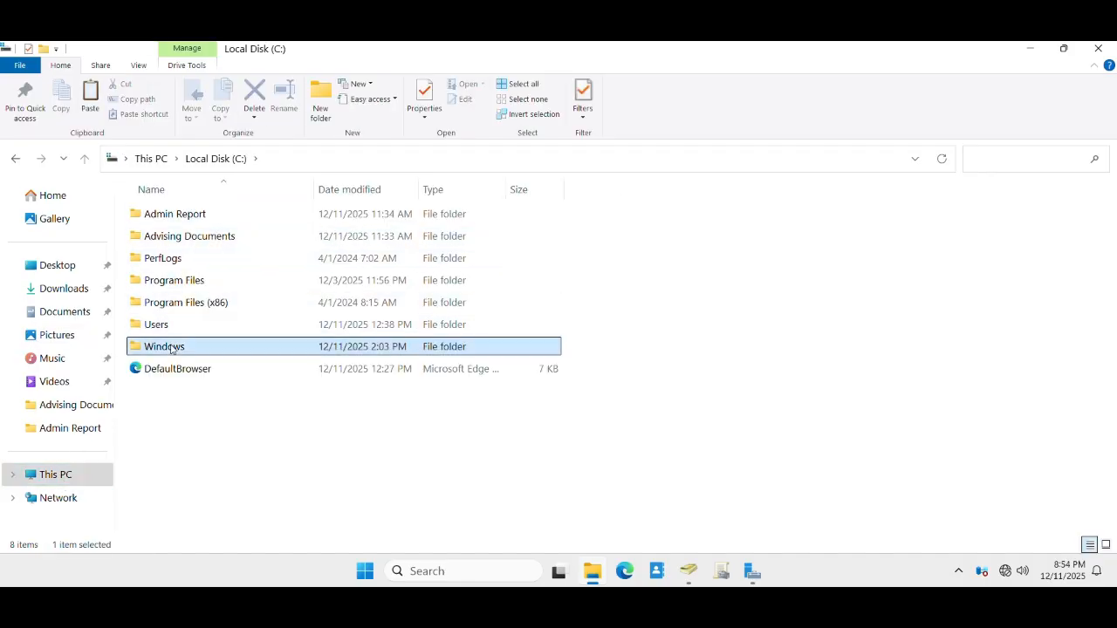
pyautogui.scroll(-3, 183, 336)
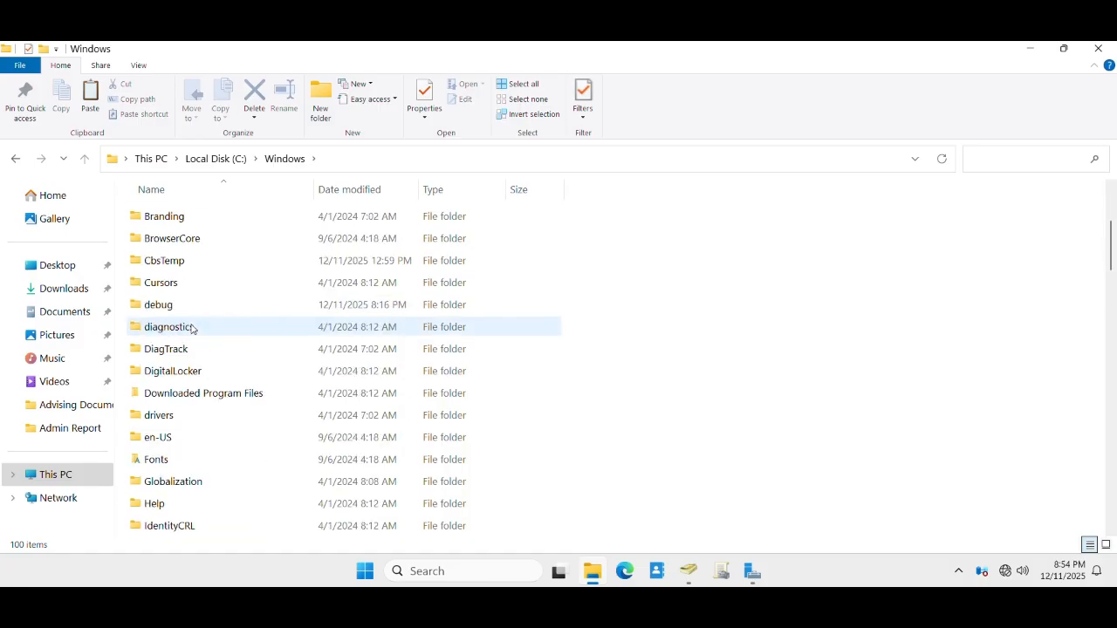
pyautogui.scroll(-3, 192, 328)
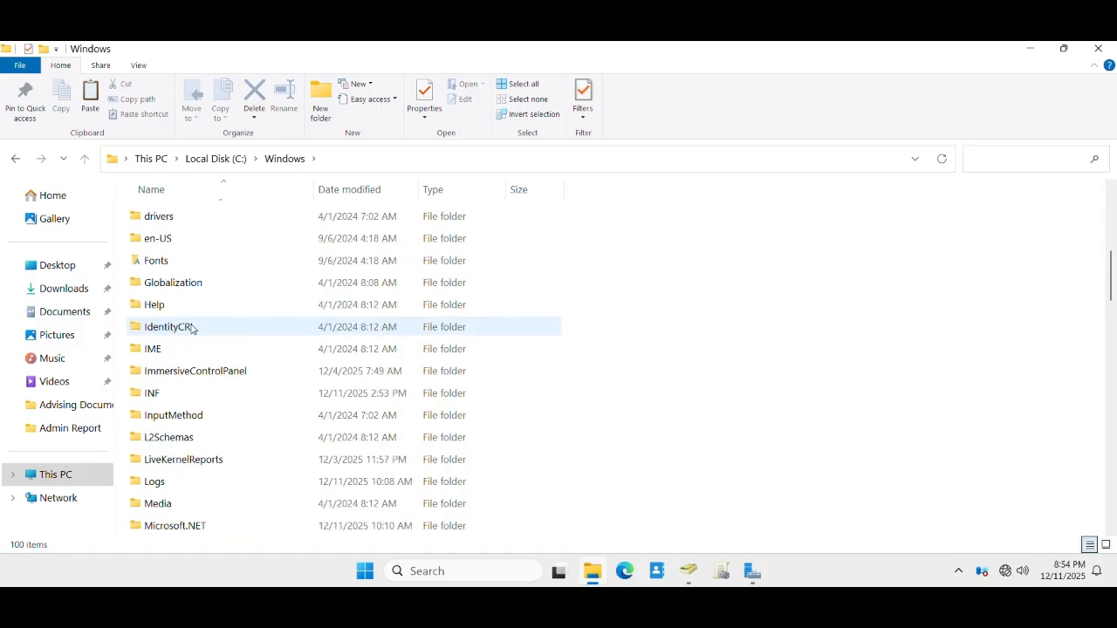
pyautogui.scroll(-5, 192, 328)
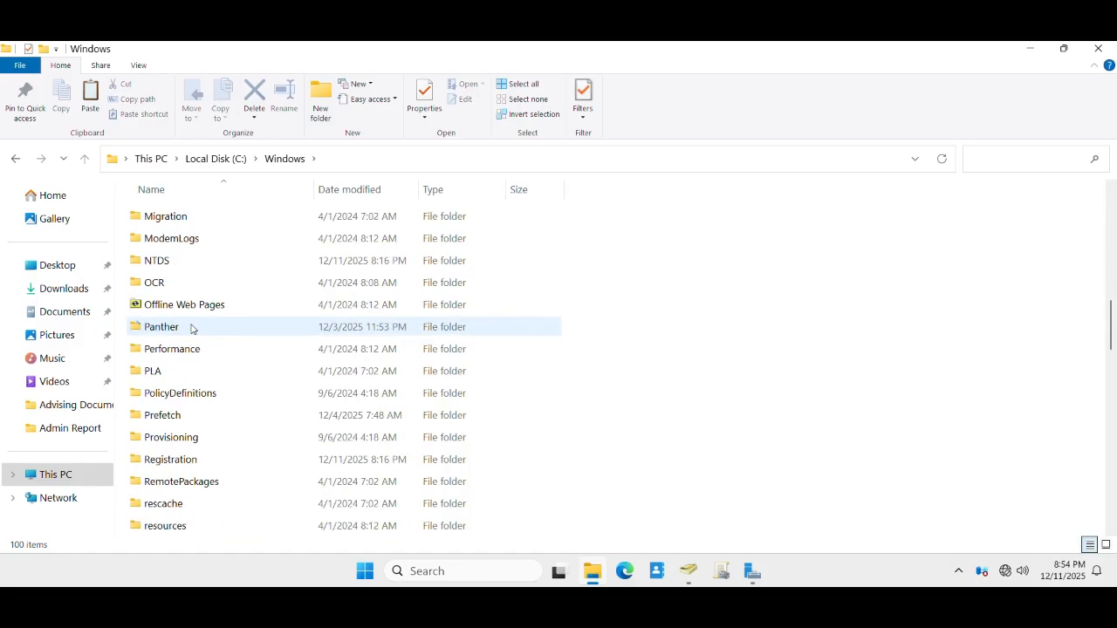
pyautogui.scroll(-1, 192, 328)
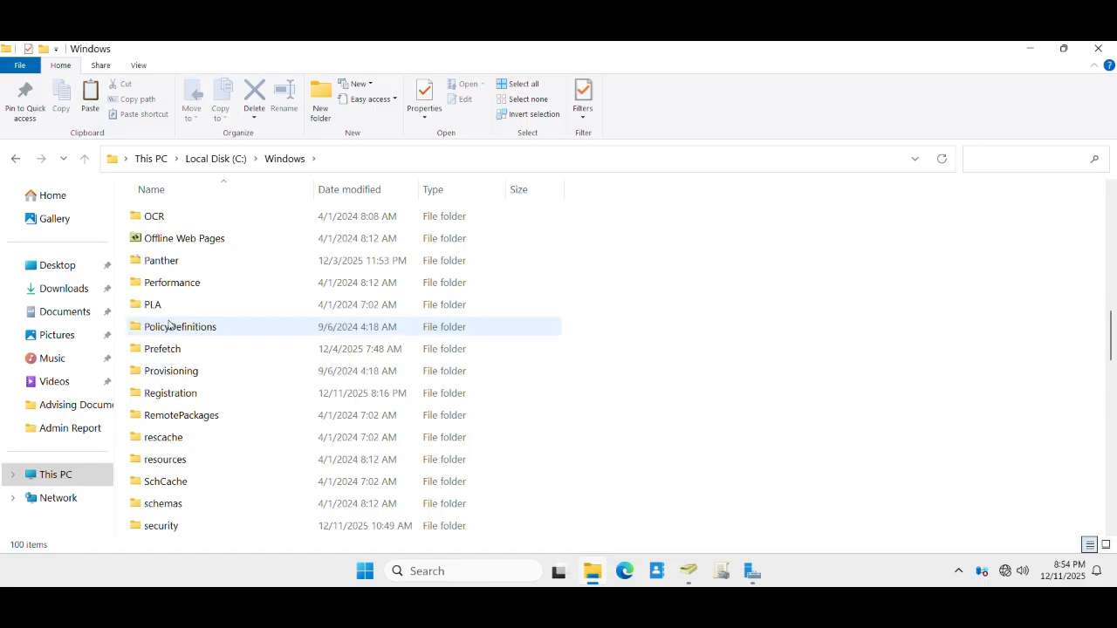
pyautogui.scroll(-2, 171, 345)
pyautogui.scroll(-1, 170, 359)
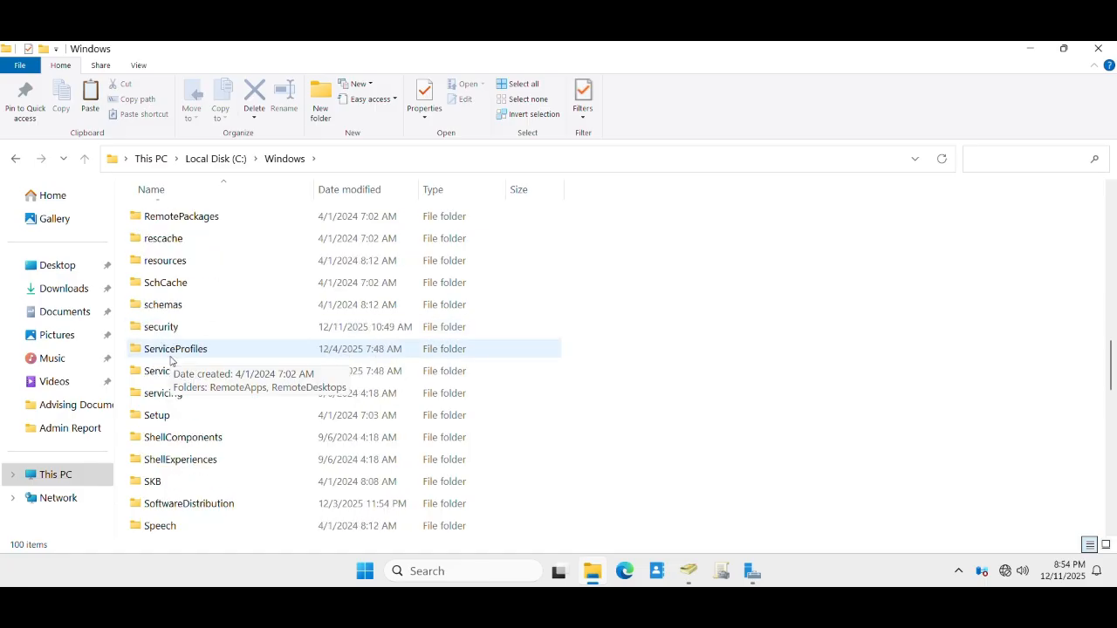
pyautogui.scroll(-3, 195, 426)
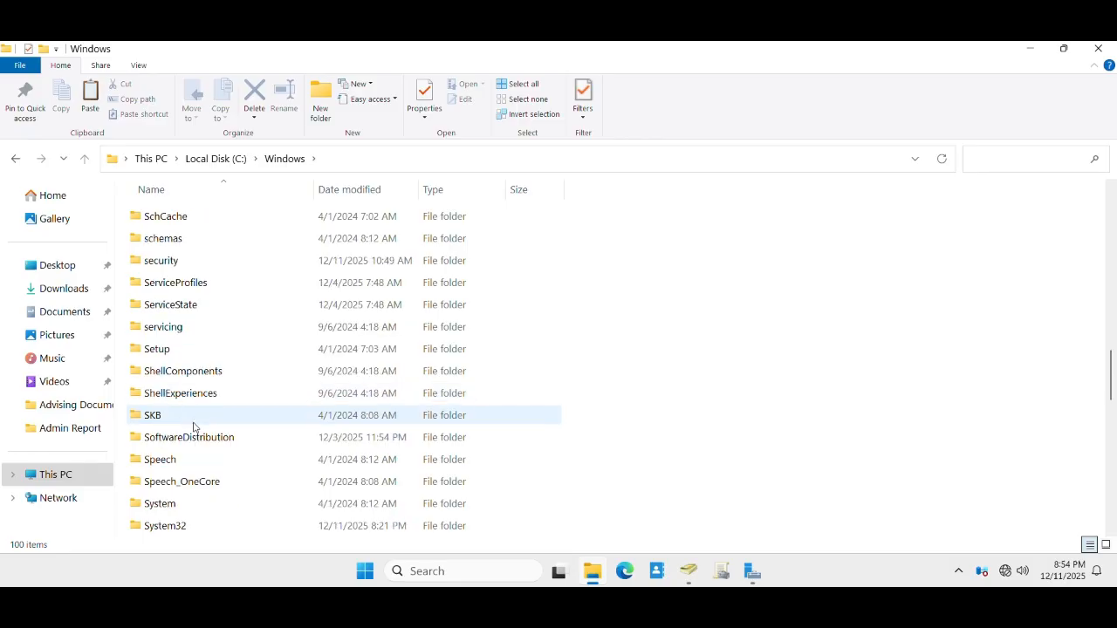
pyautogui.doubleClick(170, 486)
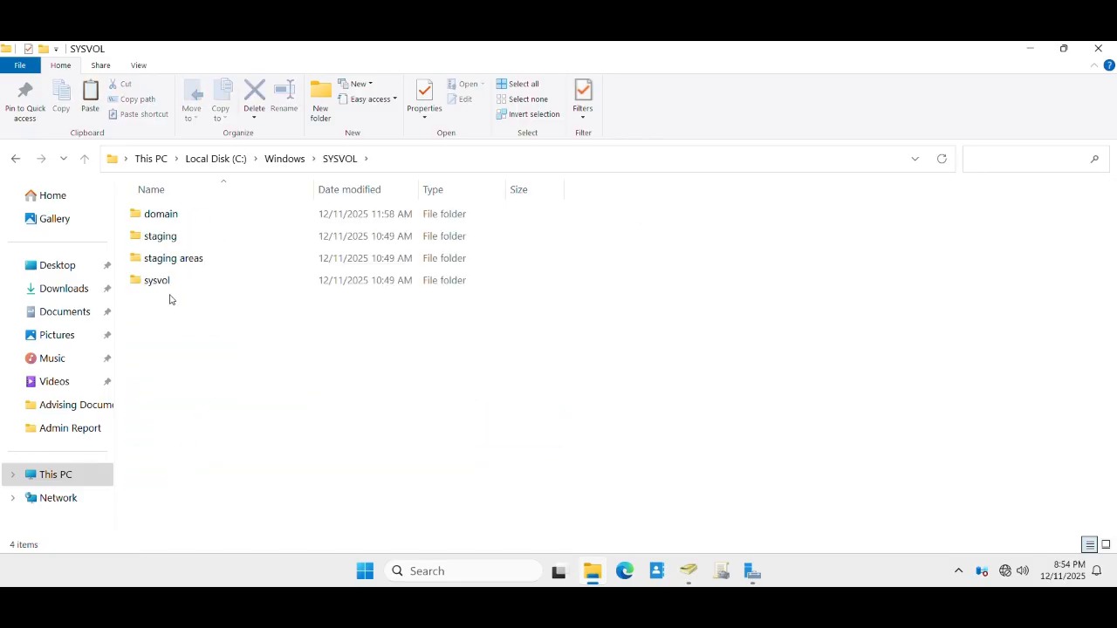
pyautogui.doubleClick(162, 283)
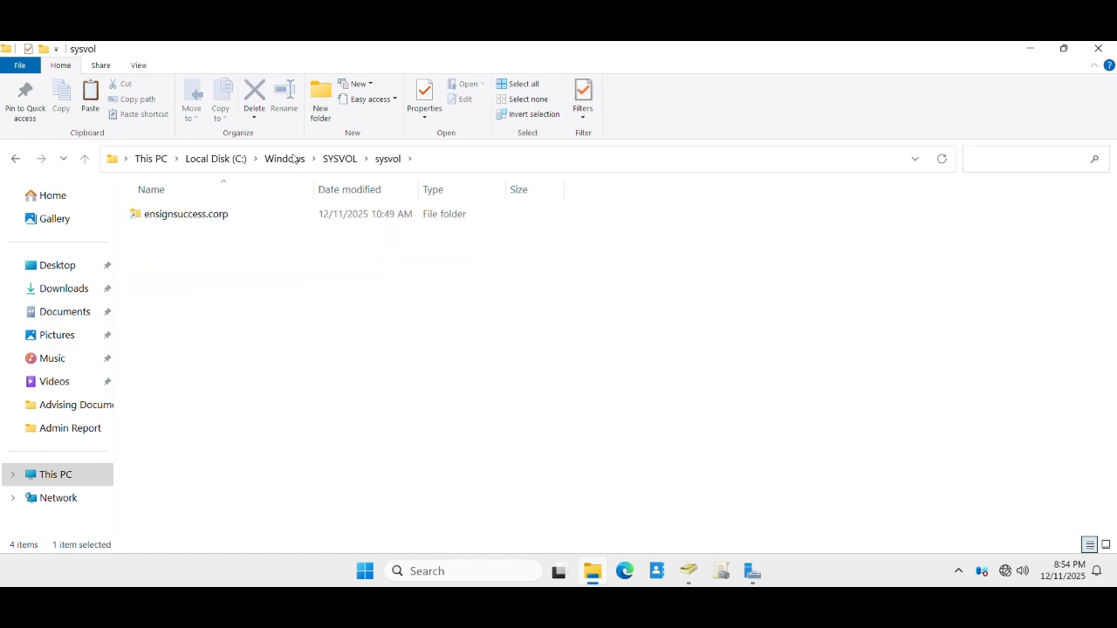
pyautogui.doubleClick(189, 215)
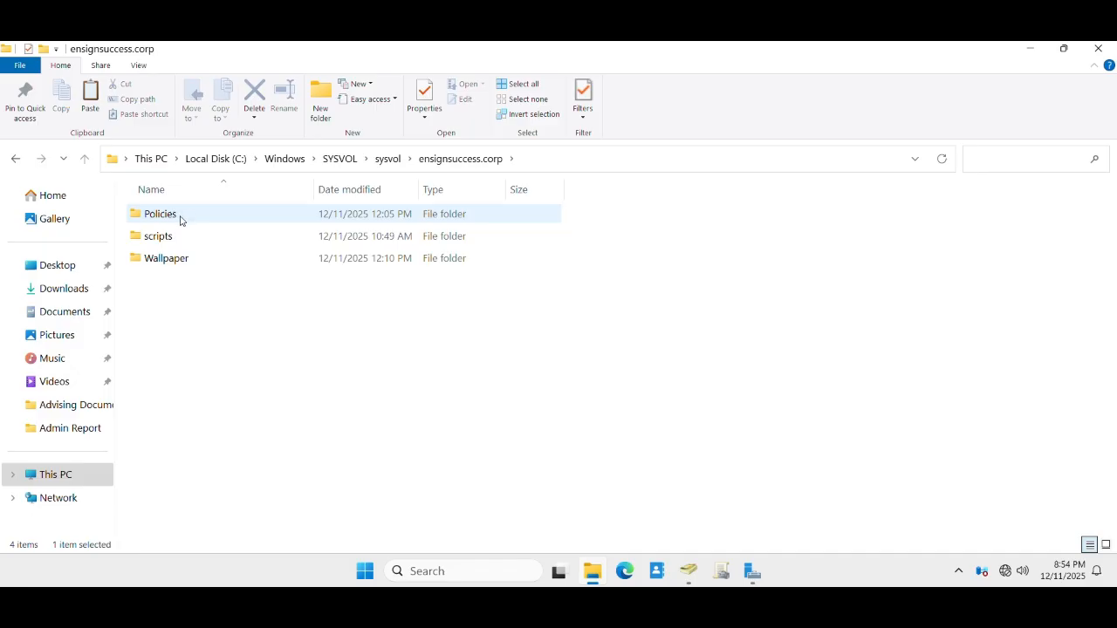
pyautogui.moveTo(163, 260)
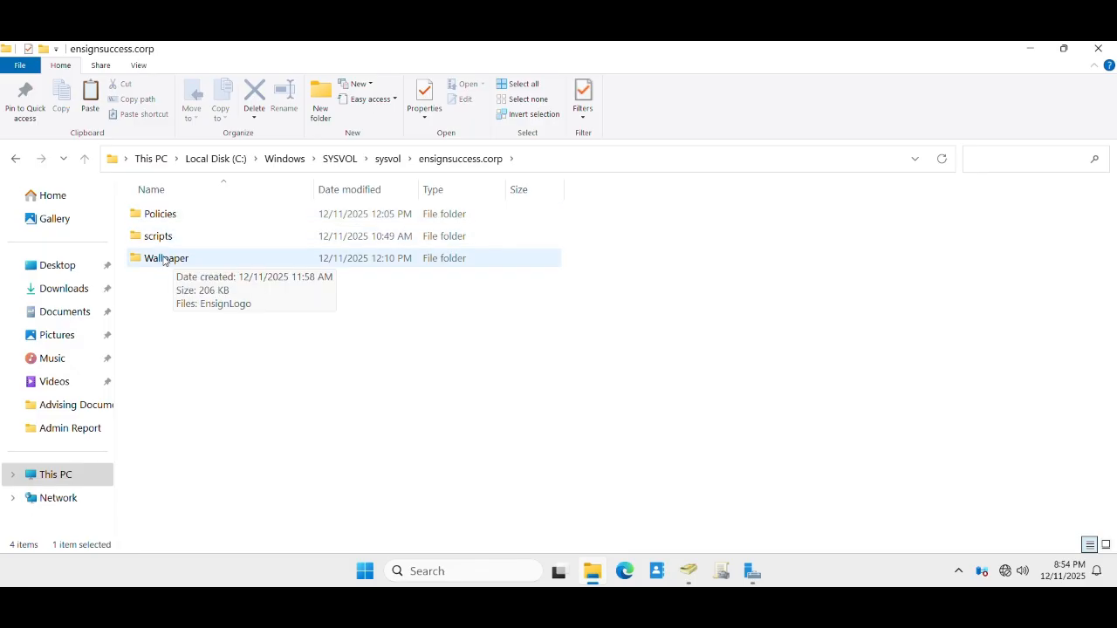
pyautogui.doubleClick(163, 258)
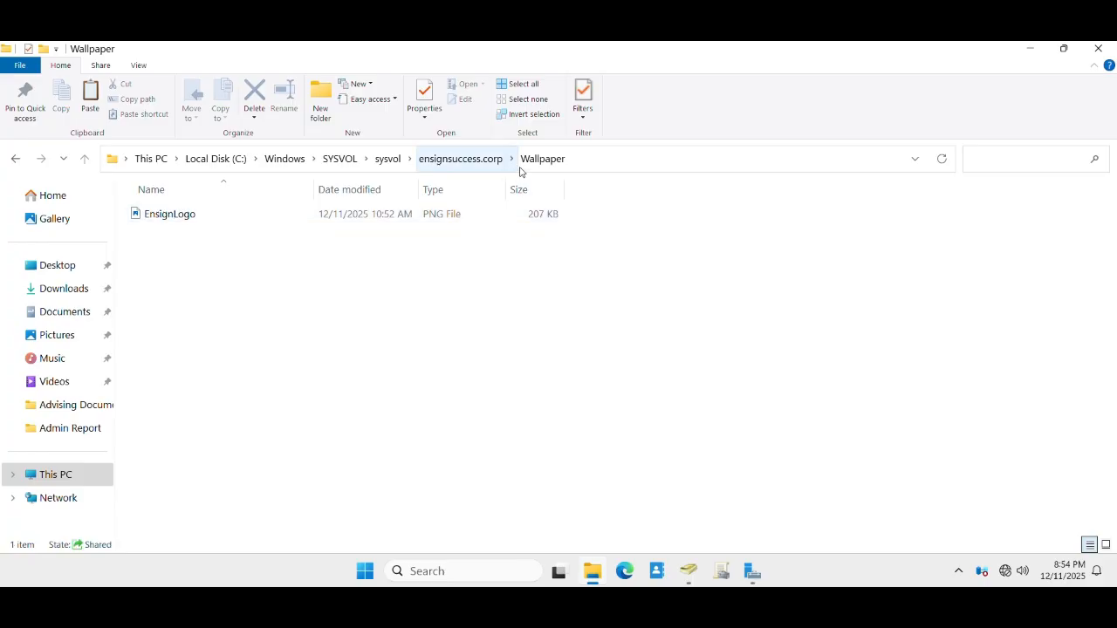
# - Copy the Wallpaper folder path from the address bar, then minimize File Explorer
pyautogui.click(597, 166)
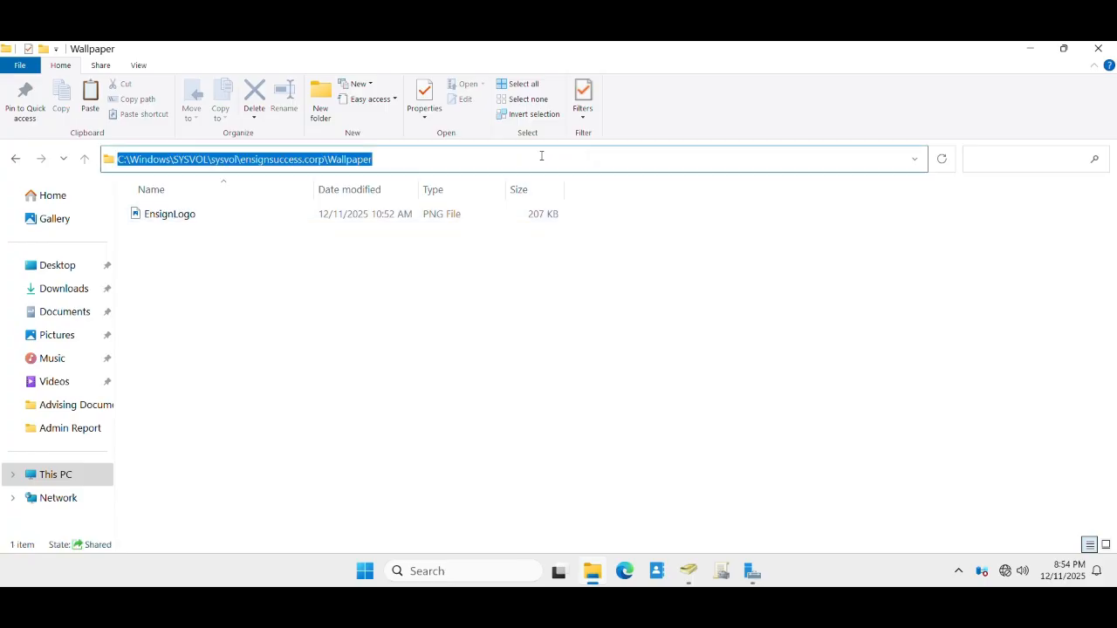
pyautogui.rightClick(295, 159)
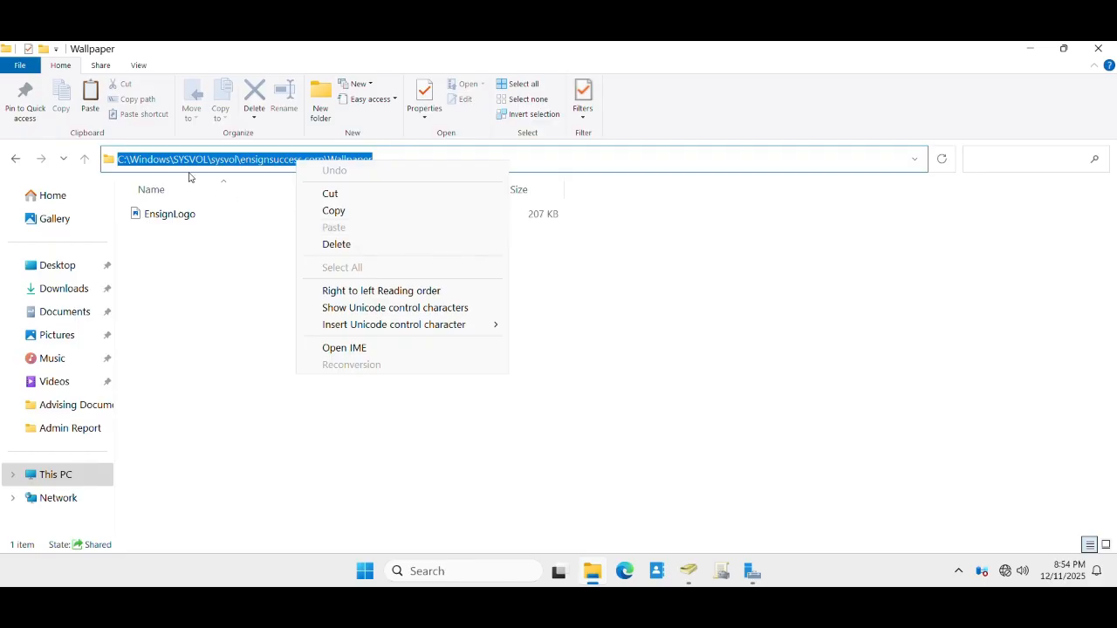
pyautogui.click(341, 215)
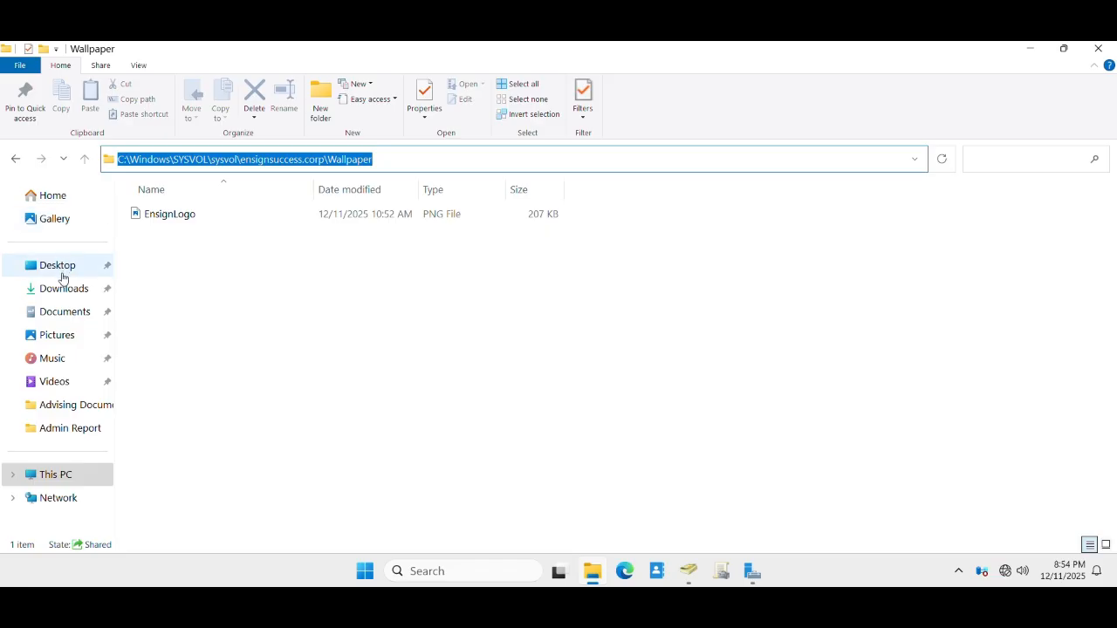
pyautogui.click(54, 295)
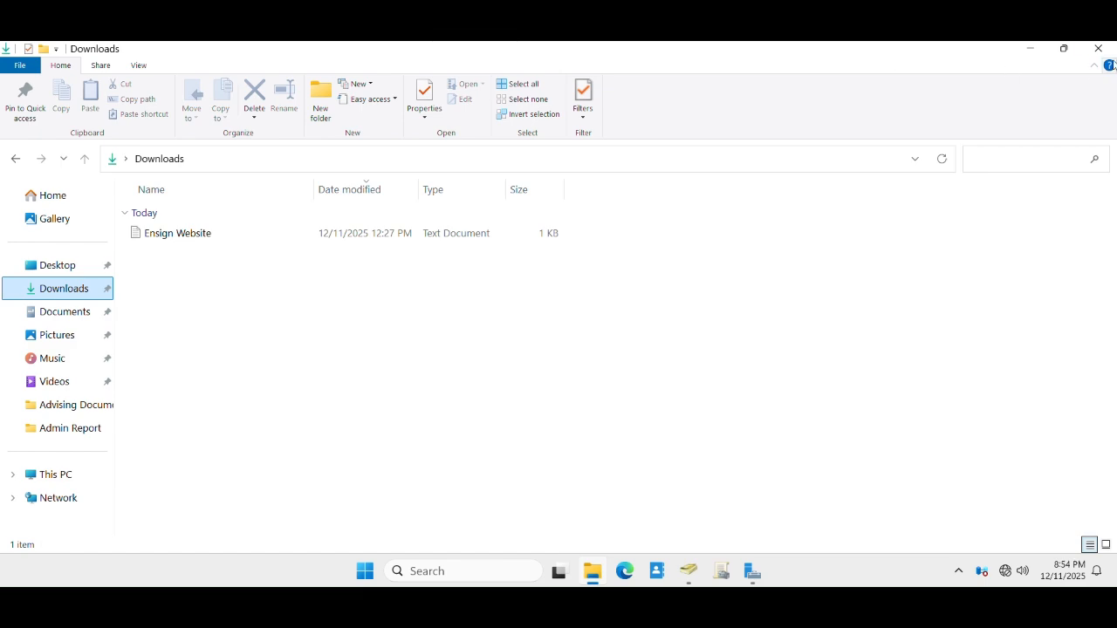
pyautogui.click(1035, 49)
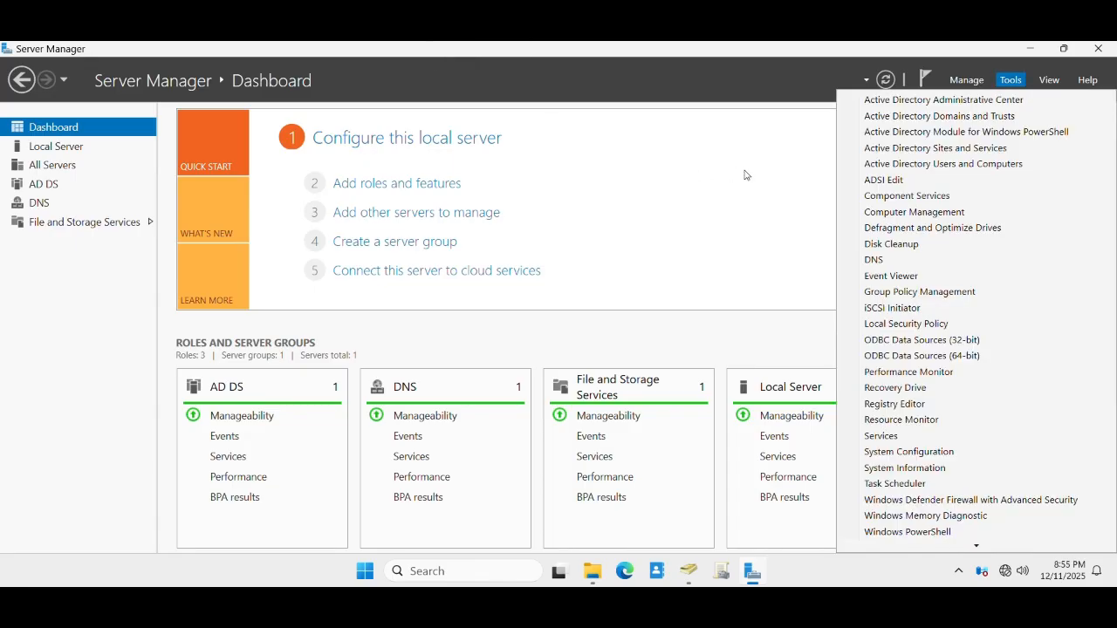
# - Launch Group Policy Management from Server Manager's Tools menu and maximize it
pyautogui.click(1009, 81)
pyautogui.click(1009, 79)
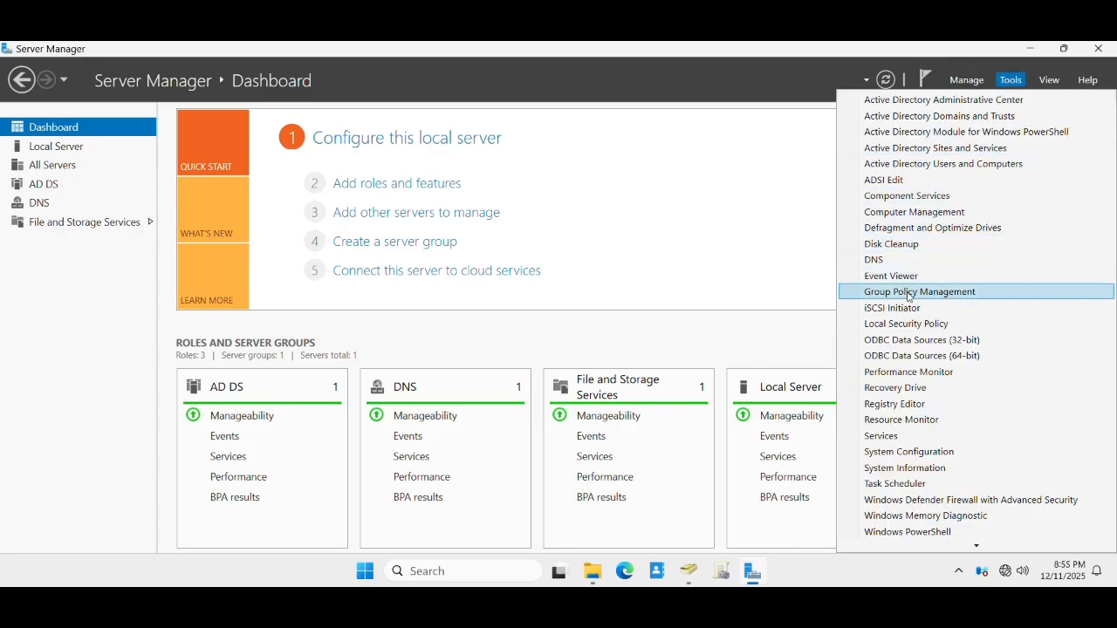
pyautogui.click(908, 291)
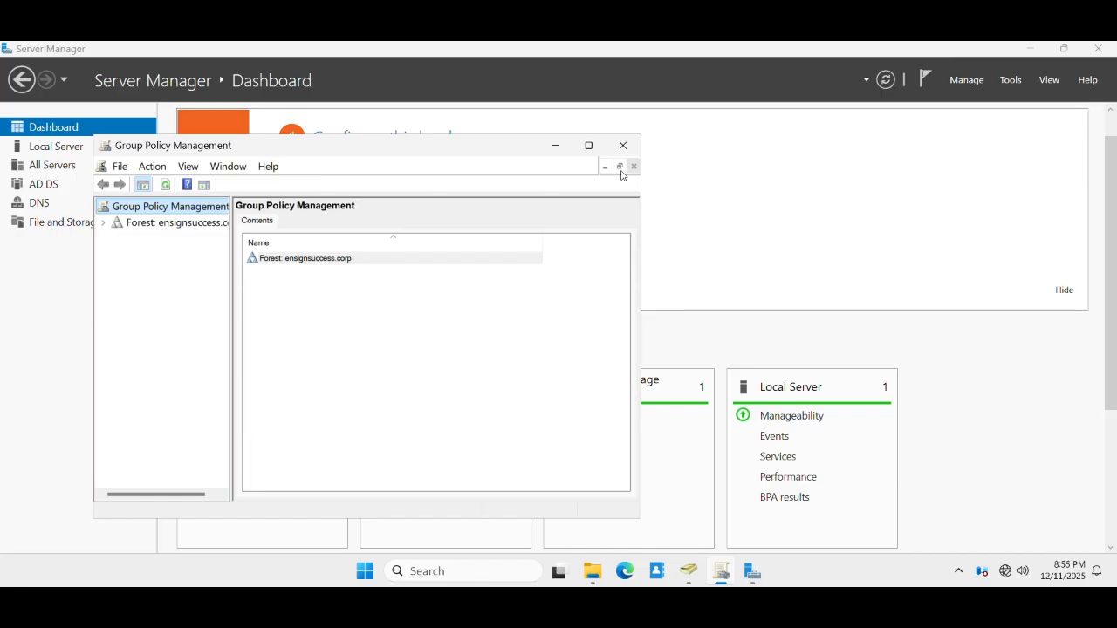
pyautogui.click(588, 146)
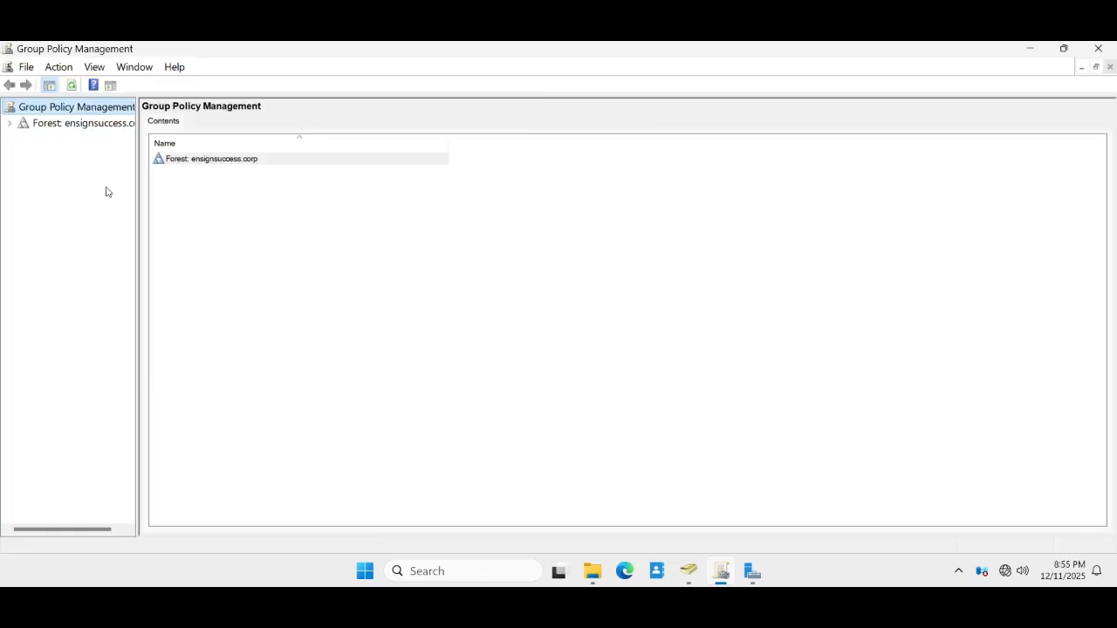
# - Expand Forest > Domains > ensignsuccess.corp and select the Computer-Desktop-Background GPO link
pyautogui.moveTo(141, 175); pyautogui.dragTo(210, 179)
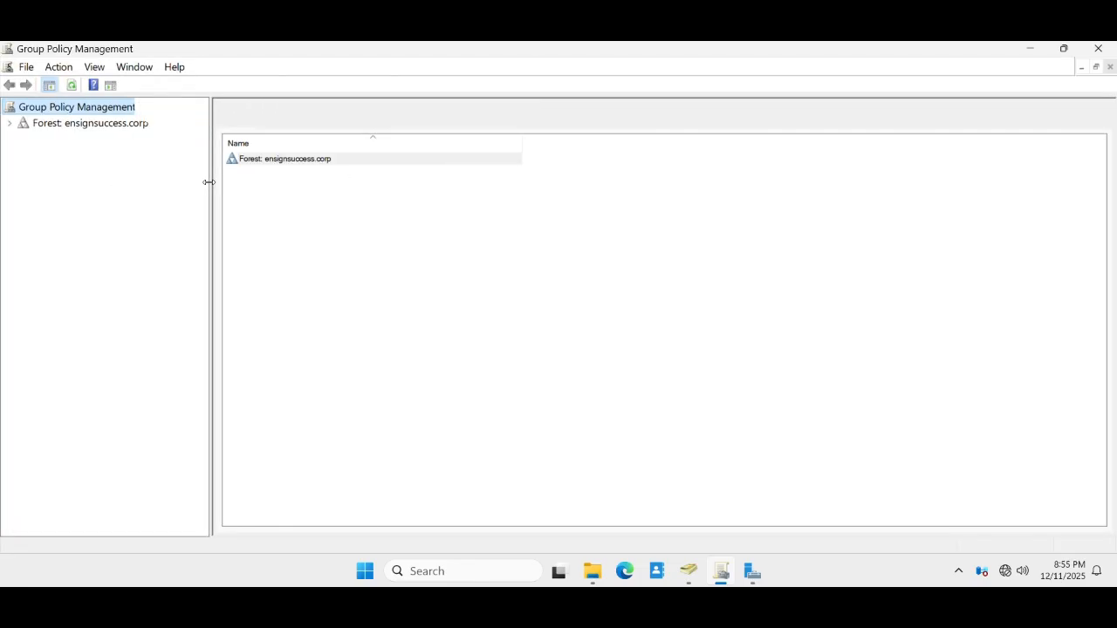
pyautogui.click(9, 125)
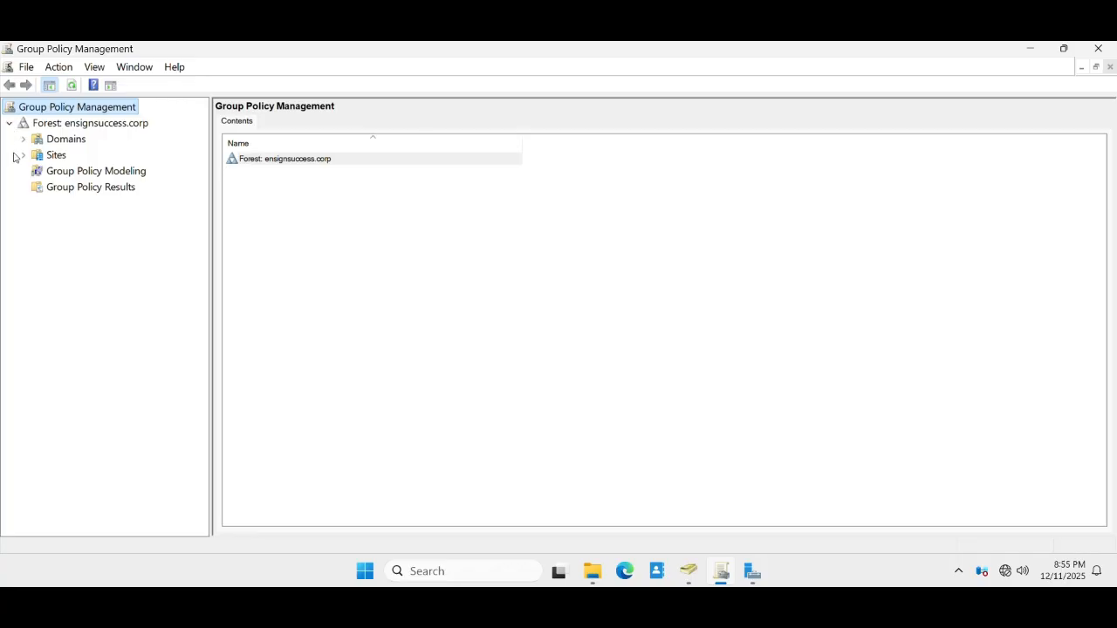
pyautogui.click(23, 140)
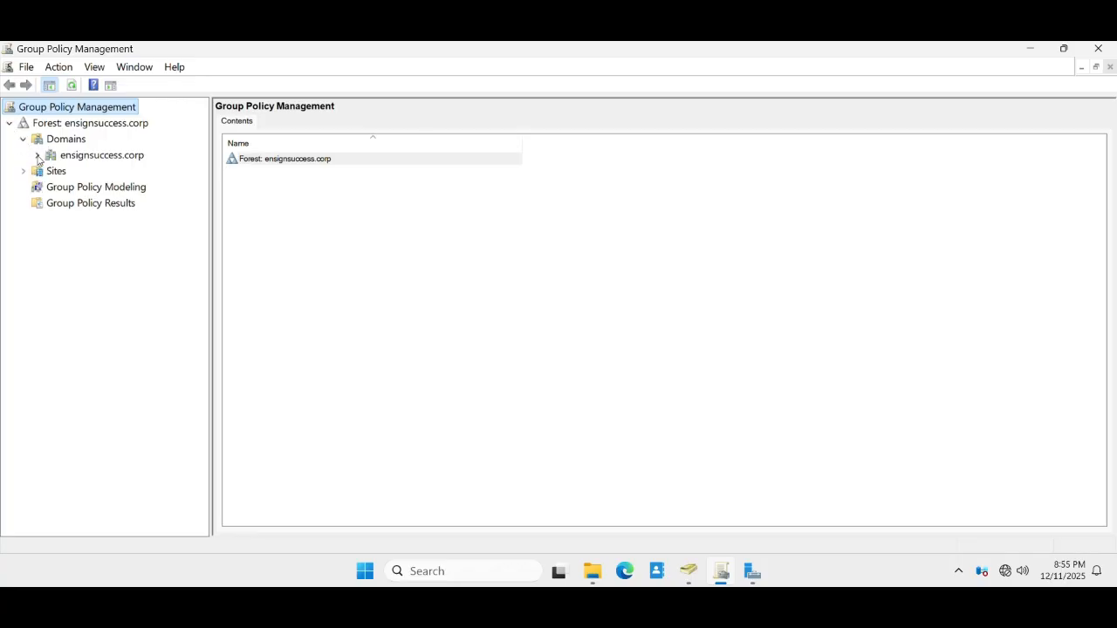
pyautogui.click(37, 155)
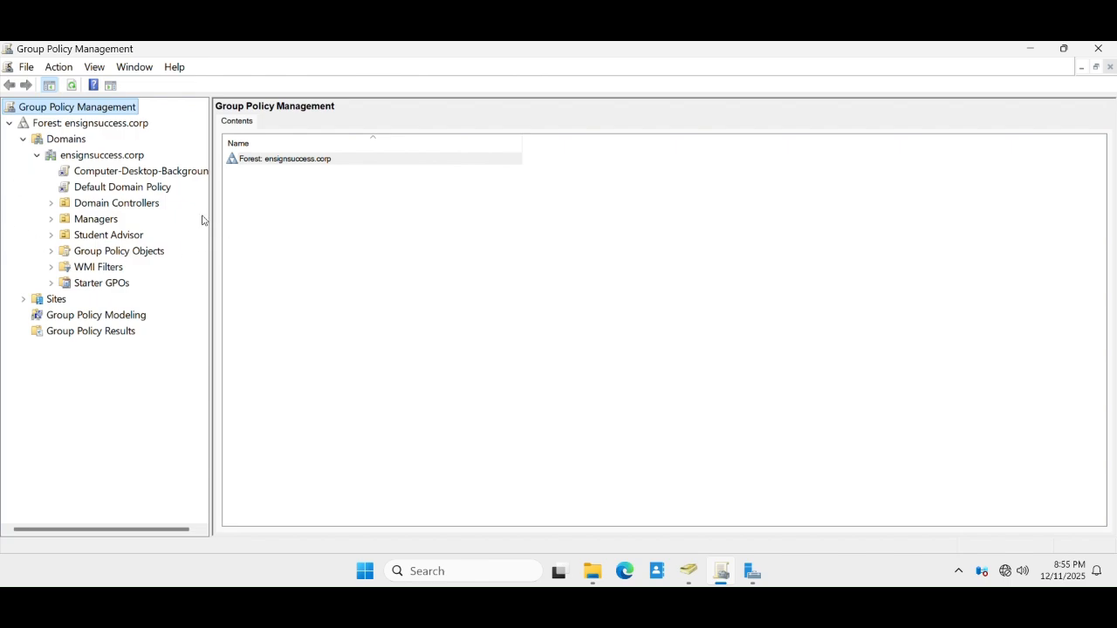
pyautogui.moveTo(212, 221); pyautogui.dragTo(249, 226)
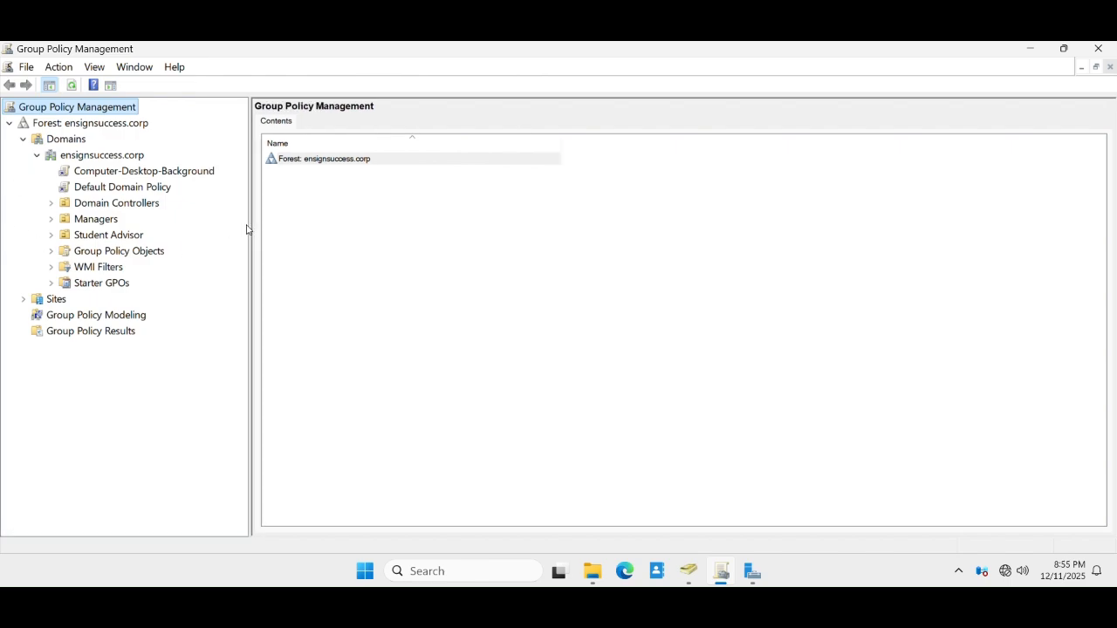
pyautogui.click(99, 177)
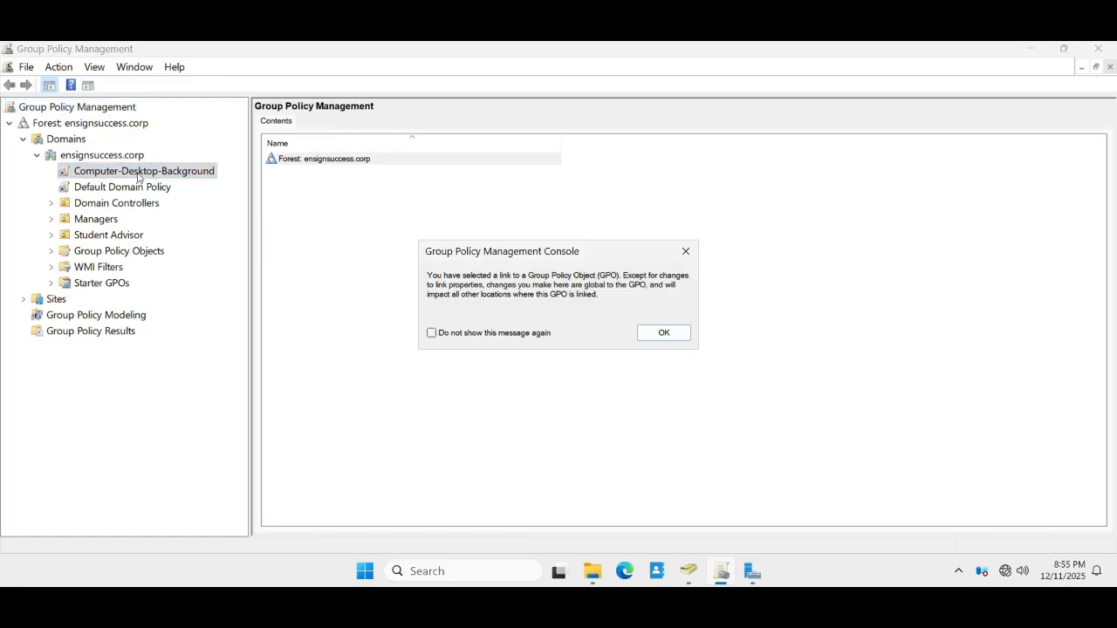
# - Dismiss the link notice, cancel a new GPO, and bring up Computer-Desktop-Background's actions
pyautogui.click(646, 339)
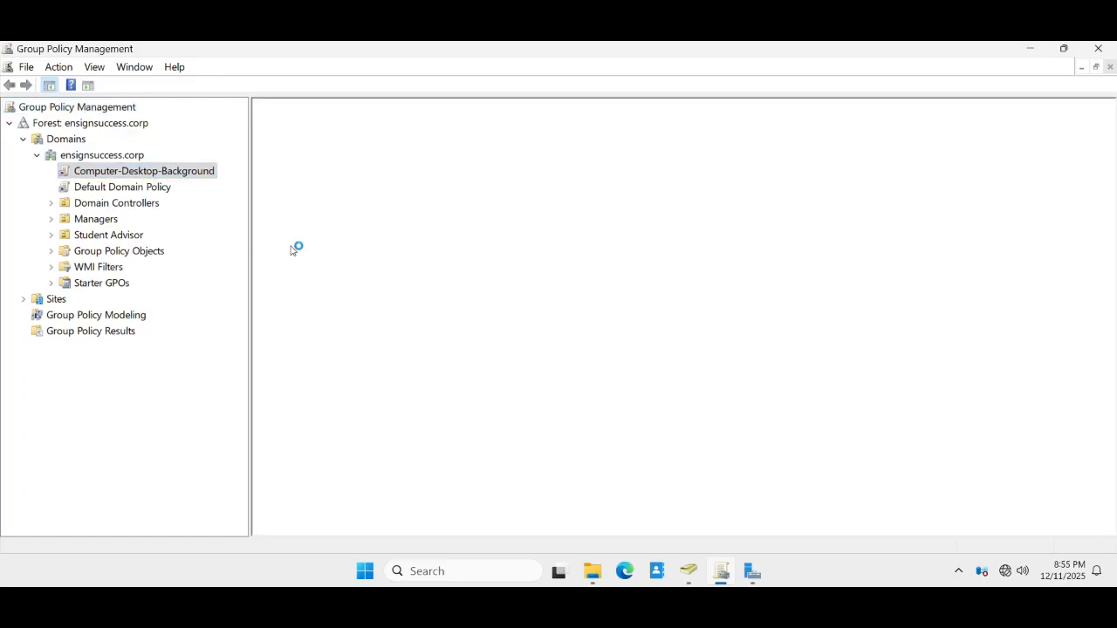
pyautogui.rightClick(108, 158)
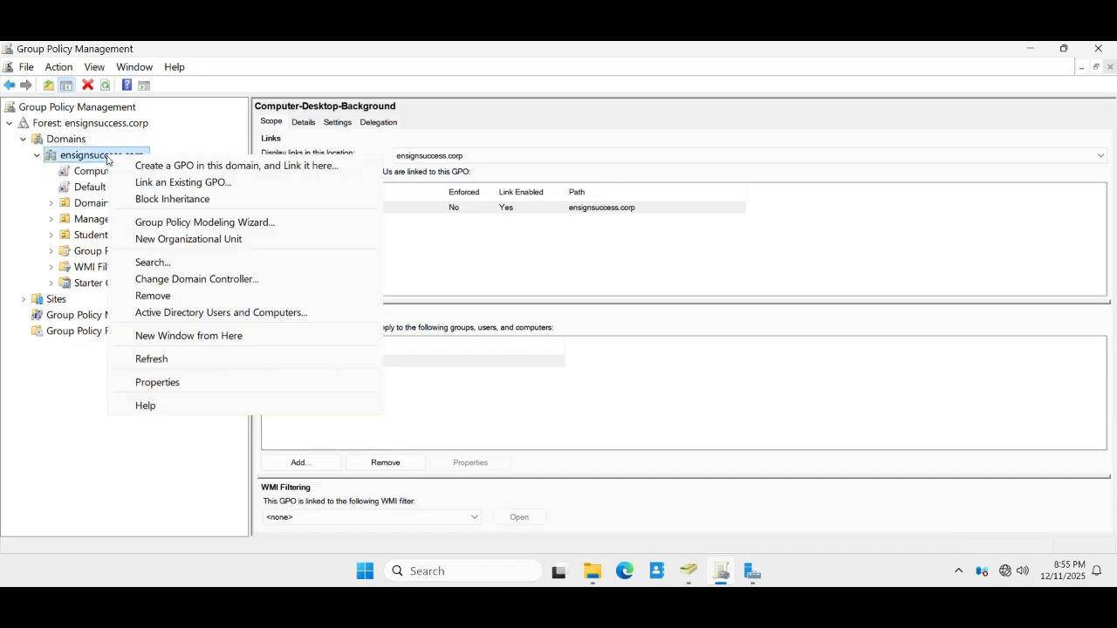
pyautogui.click(208, 166)
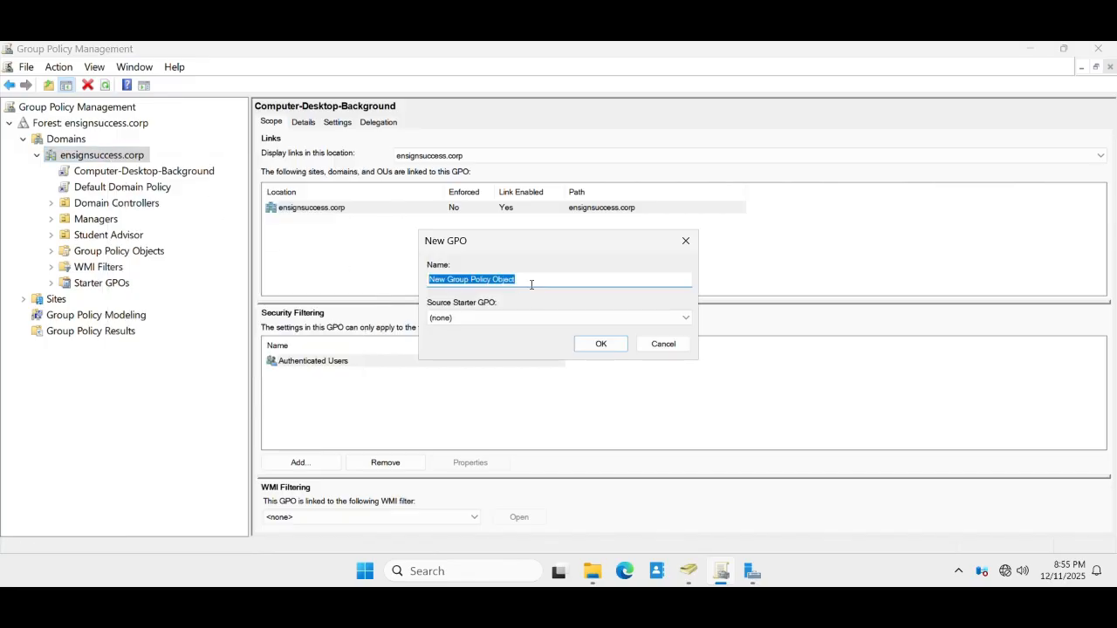
pyautogui.click(660, 349)
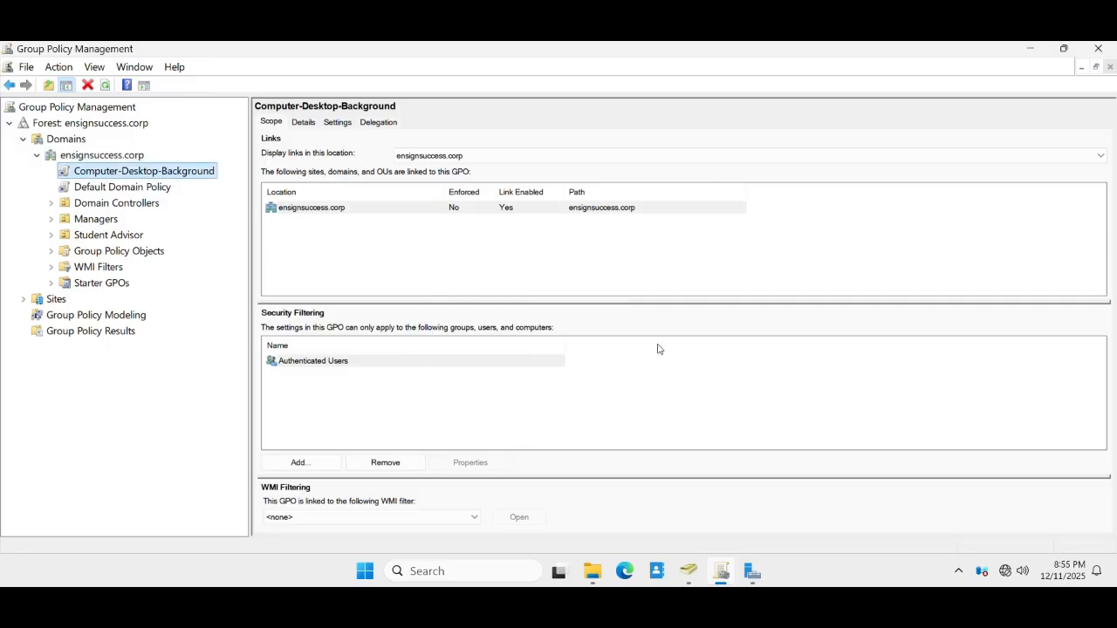
pyautogui.rightClick(107, 173)
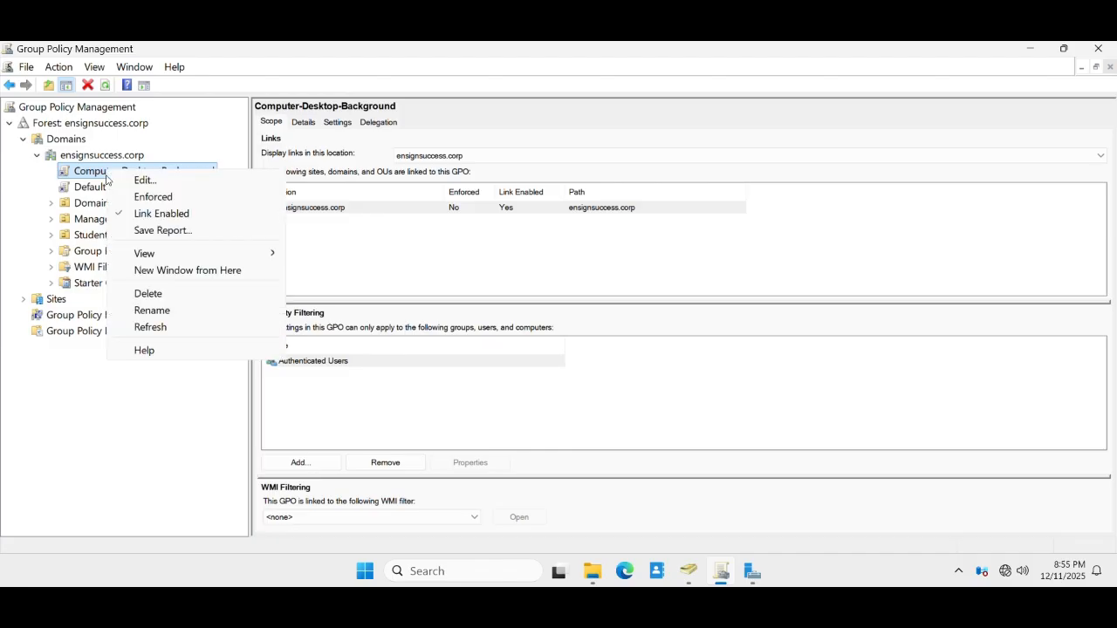
# - Edit the Computer-Desktop-Background GPO in a maximized Group Policy Management Editor
pyautogui.click(141, 181)
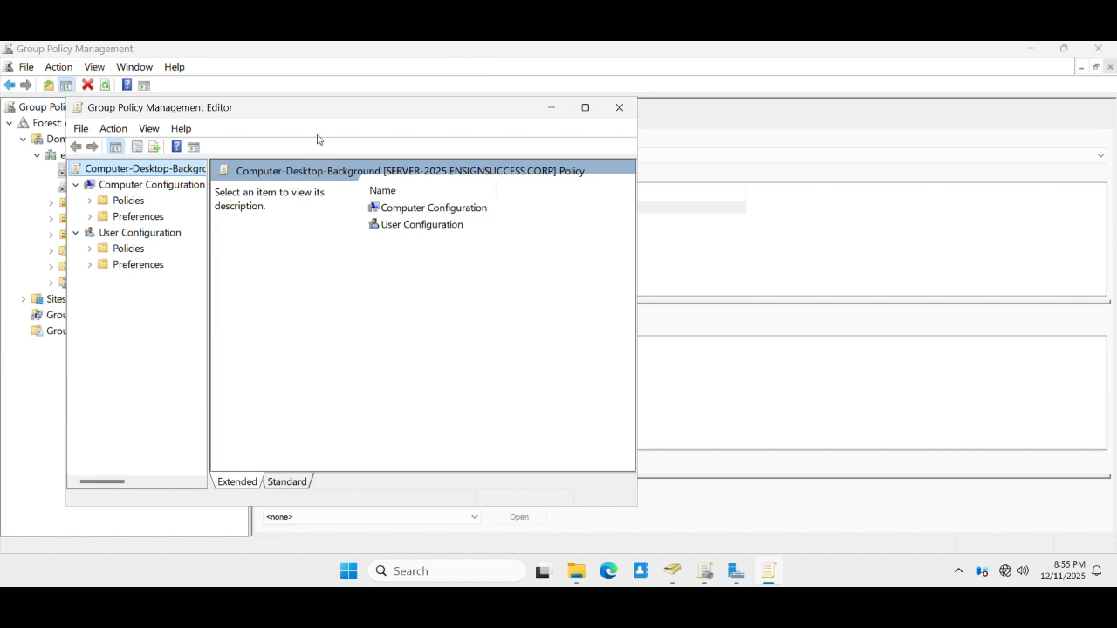
pyautogui.moveTo(280, 108); pyautogui.dragTo(359, 108)
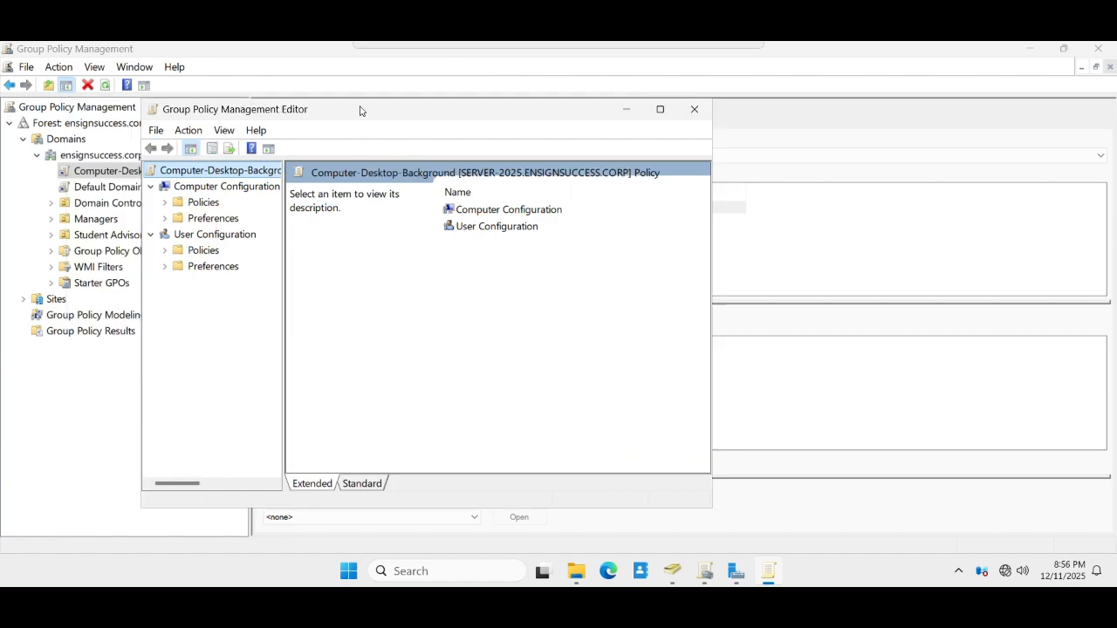
pyautogui.click(663, 108)
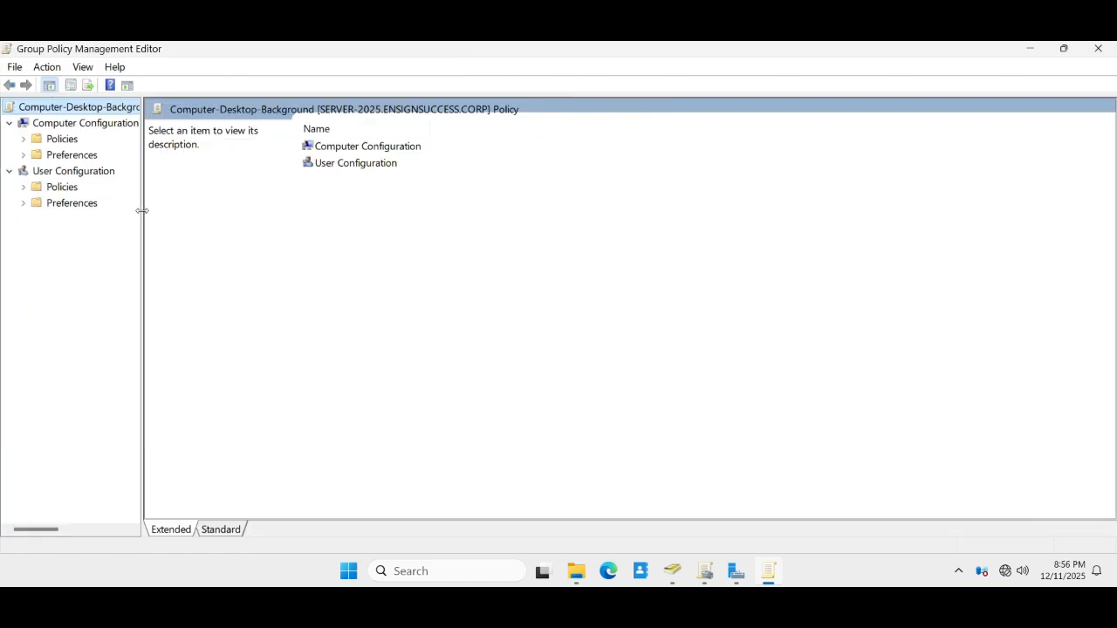
pyautogui.moveTo(142, 211); pyautogui.dragTo(262, 215)
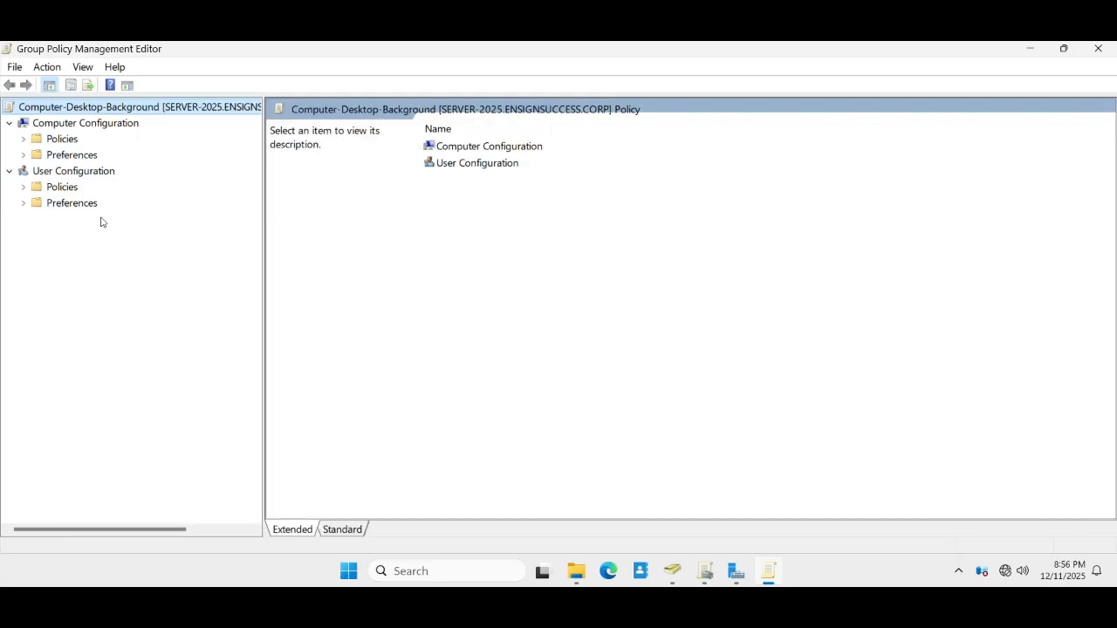
# - Navigate to User Configuration > Policies > Administrative Templates > Desktop > Desktop and select Desktop Wallpaper
pyautogui.click(23, 187)
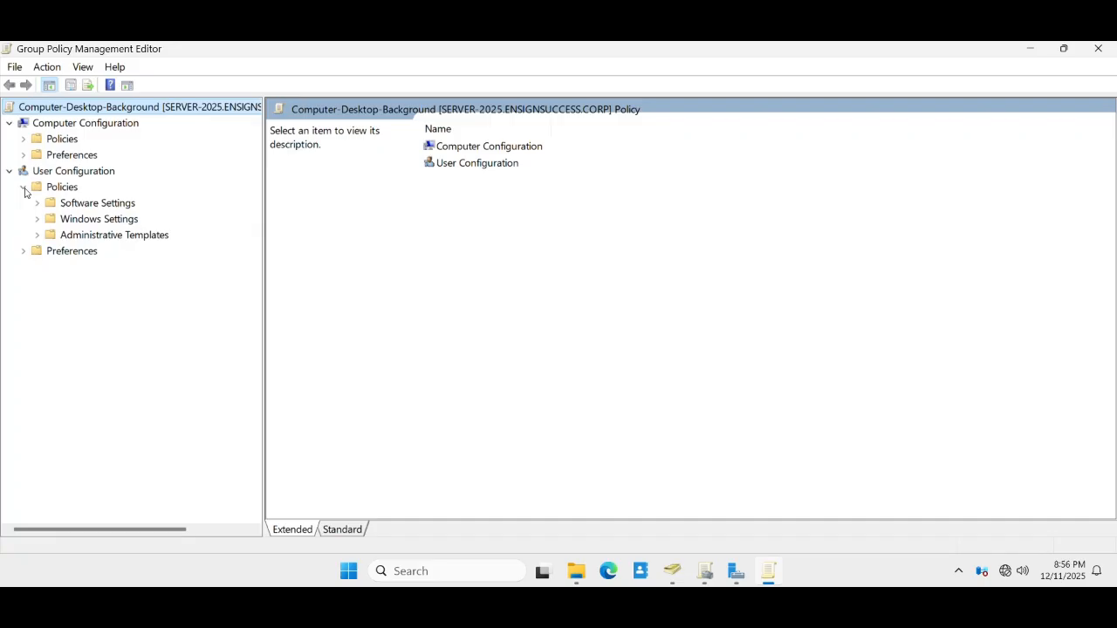
pyautogui.click(36, 235)
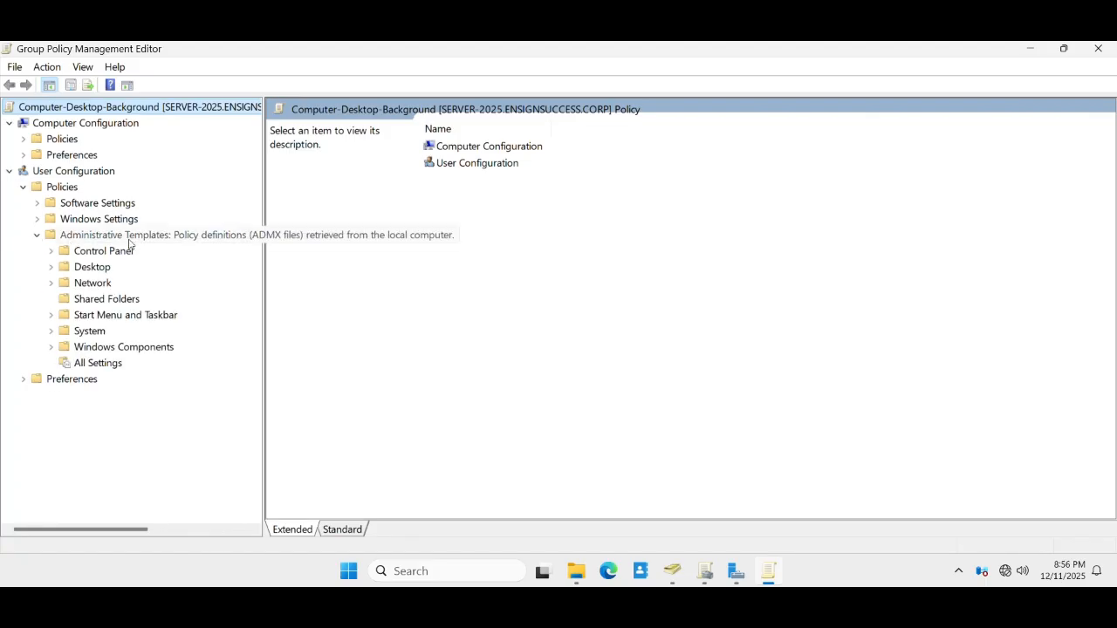
pyautogui.click(50, 267)
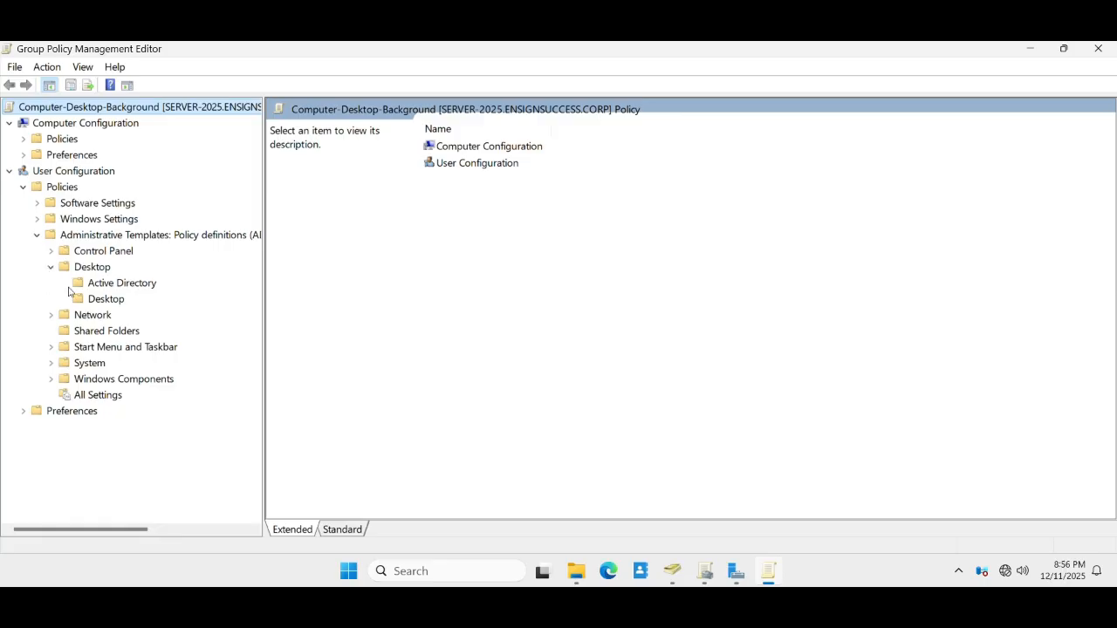
pyautogui.click(104, 299)
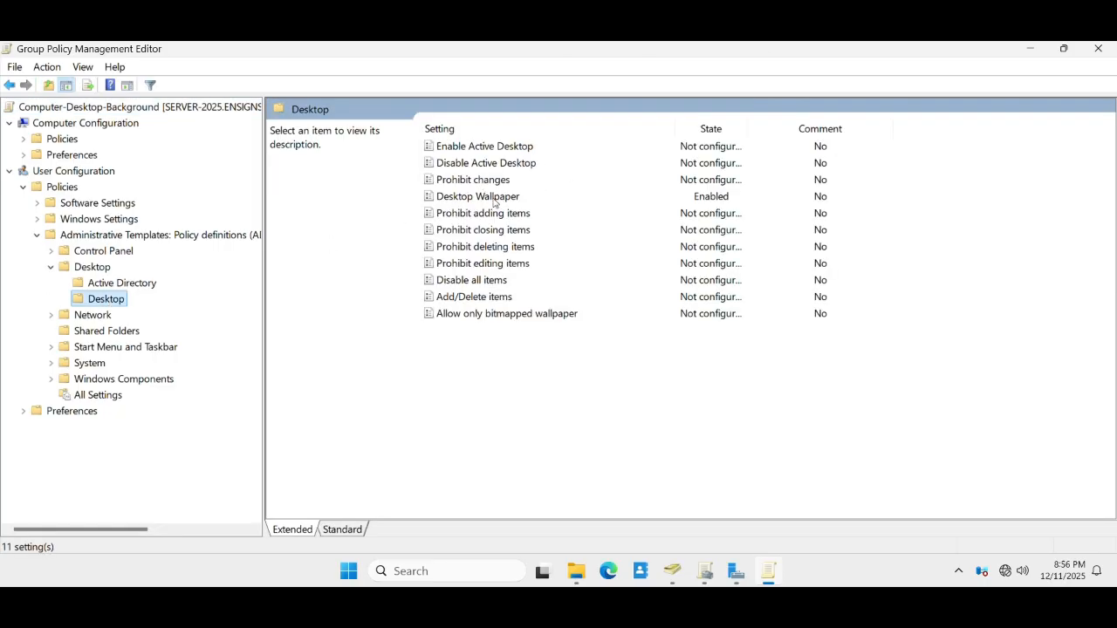
pyautogui.click(471, 200)
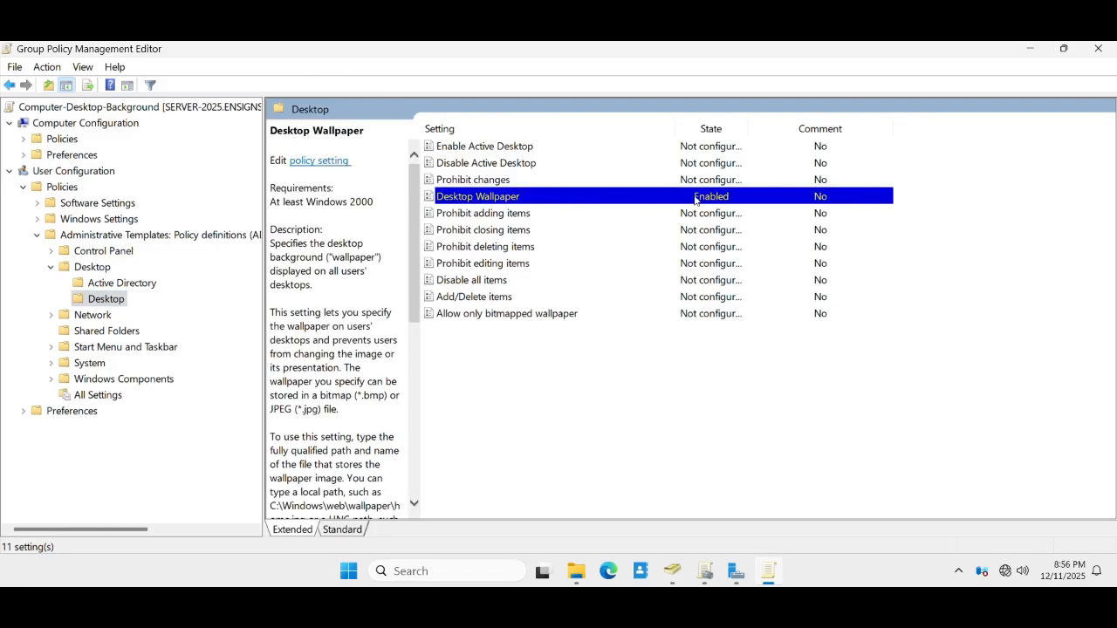
pyautogui.doubleClick(502, 200)
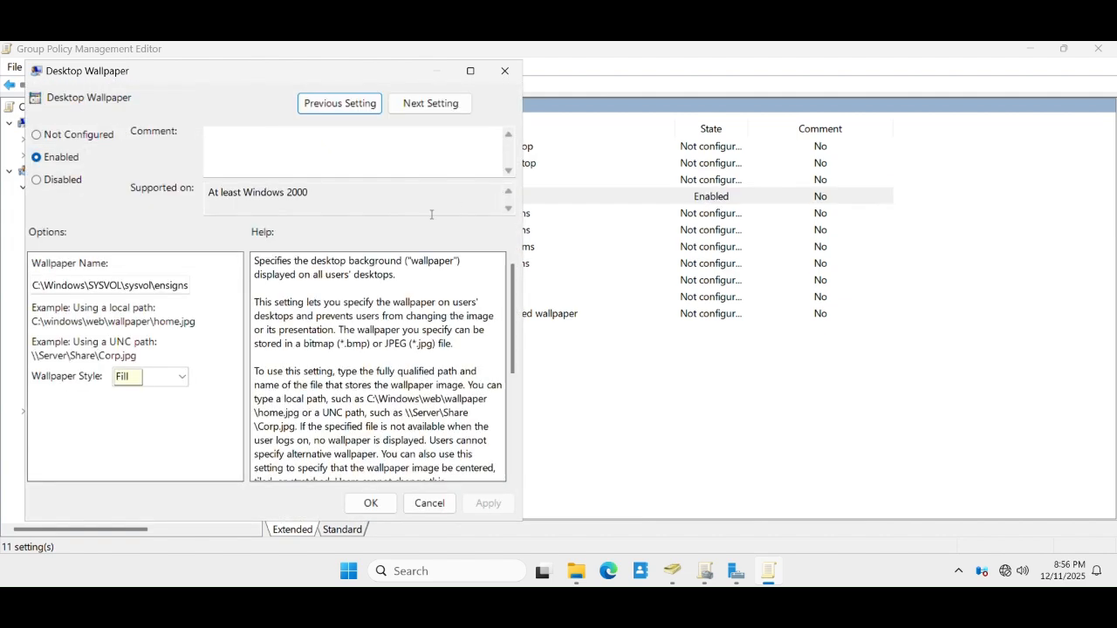
pyautogui.click(148, 282)
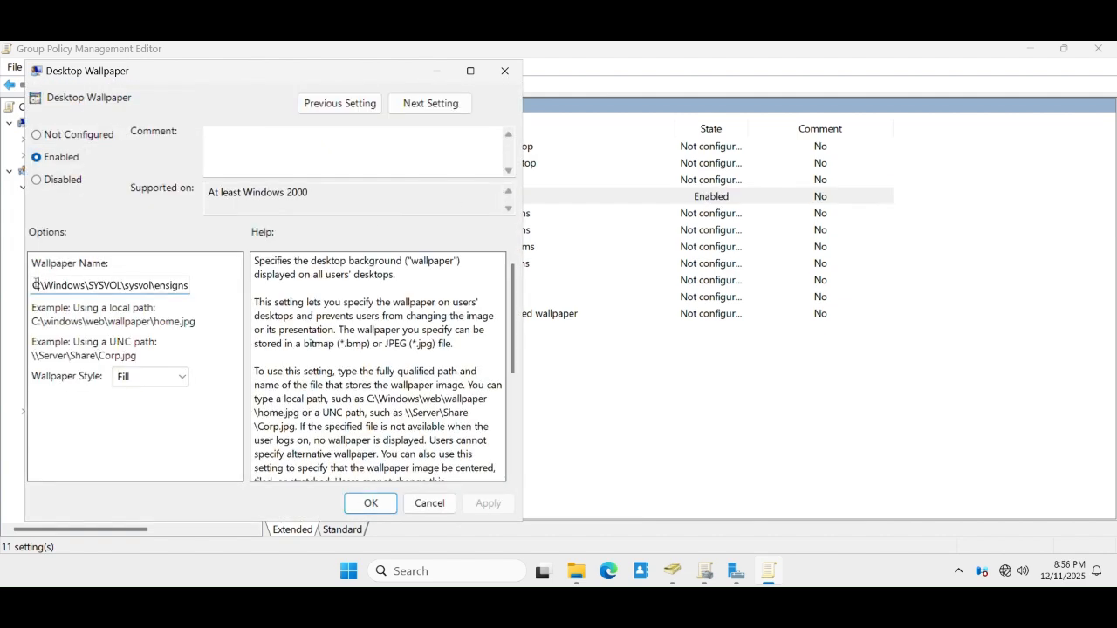
pyautogui.moveTo(35, 281); pyautogui.dragTo(237, 293)
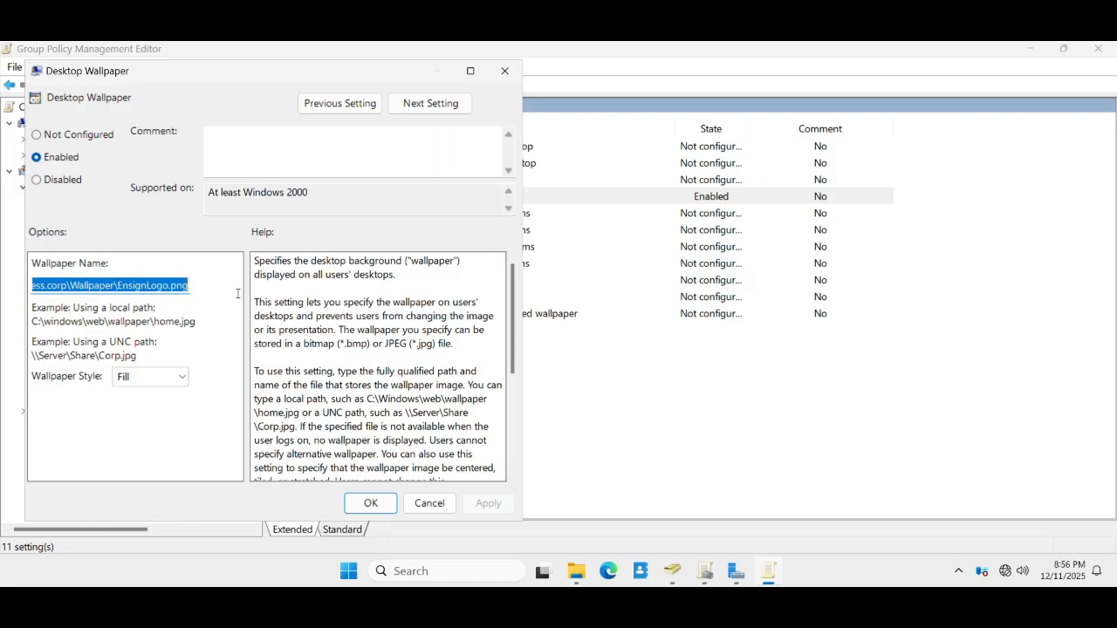
pyautogui.click(167, 286)
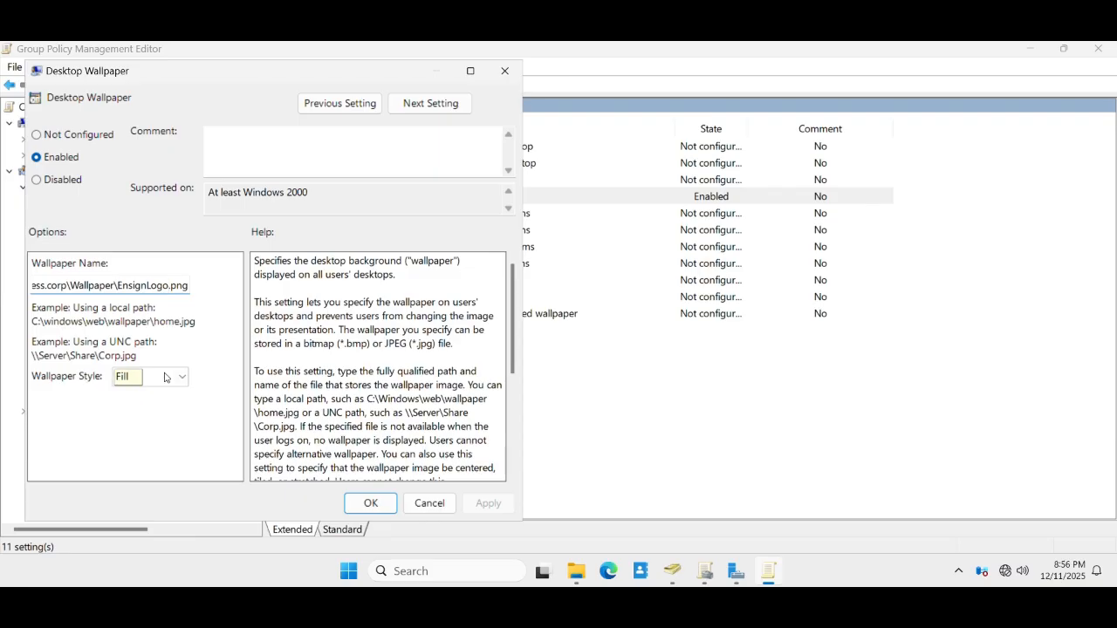
pyautogui.click(181, 377)
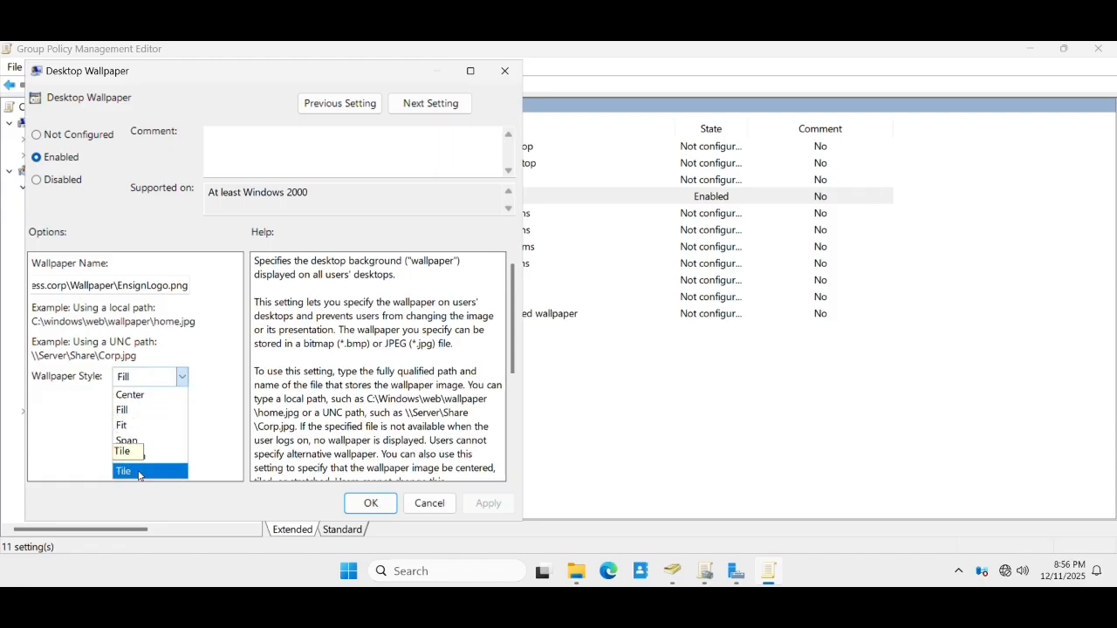
pyautogui.click(132, 410)
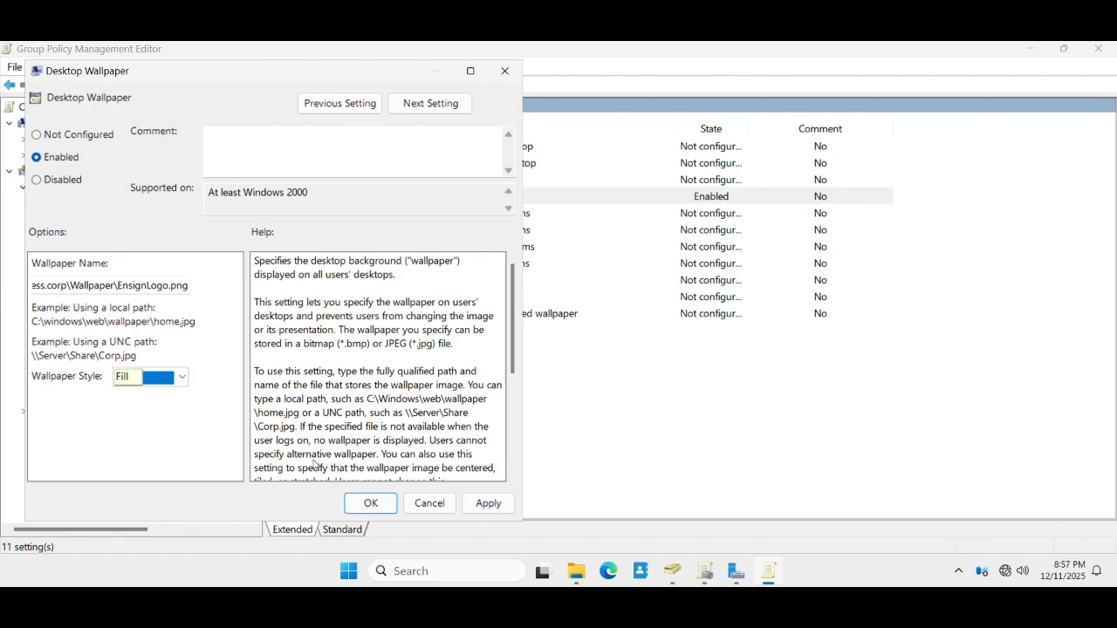
pyautogui.click(428, 508)
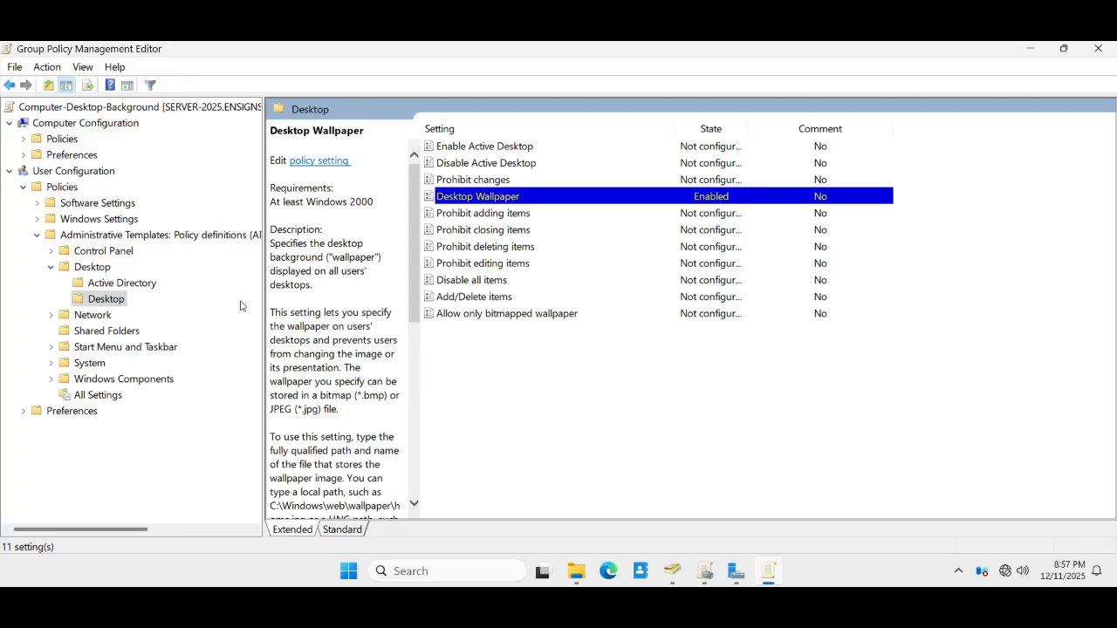
pyautogui.click(35, 235)
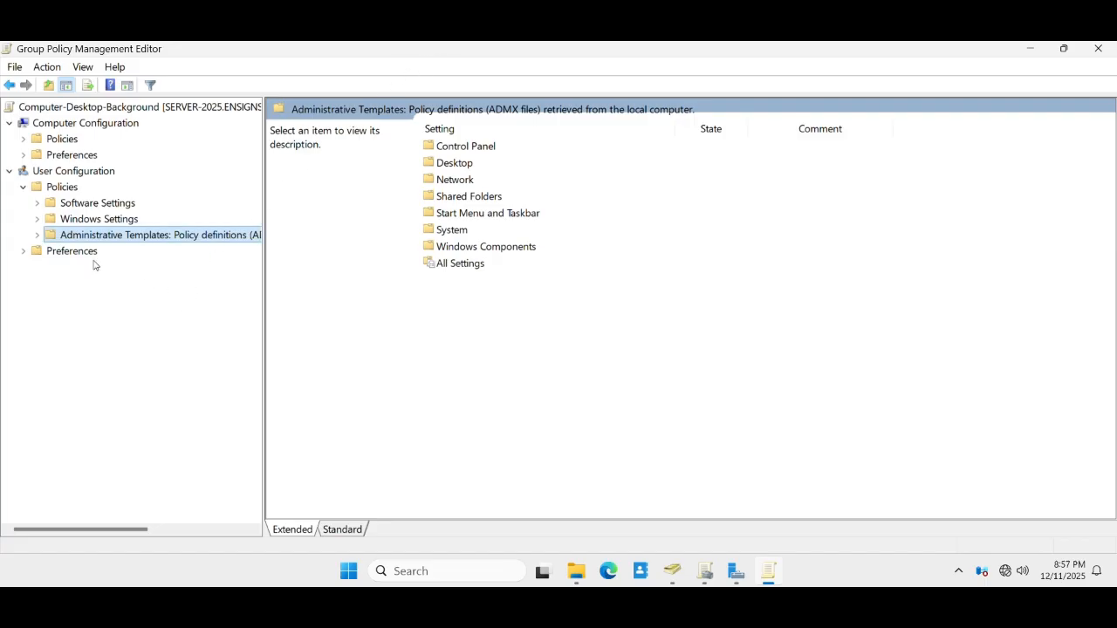
# - Check Control Panel > Personalization's Prevent changing desktop background policy, confirming it is Enabled
pyautogui.click(36, 236)
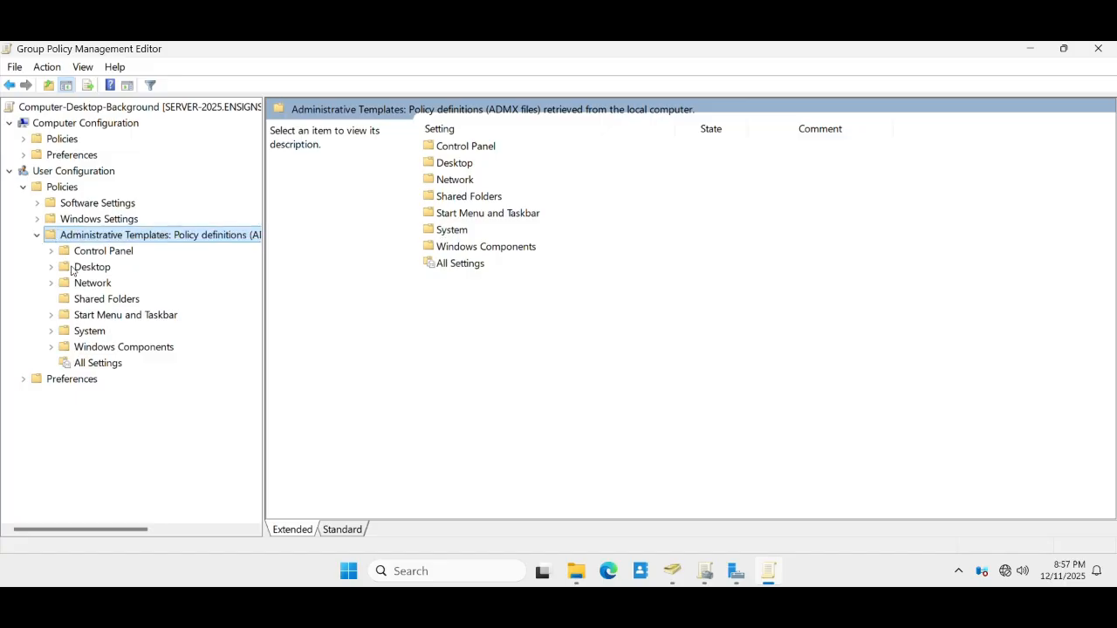
pyautogui.click(51, 251)
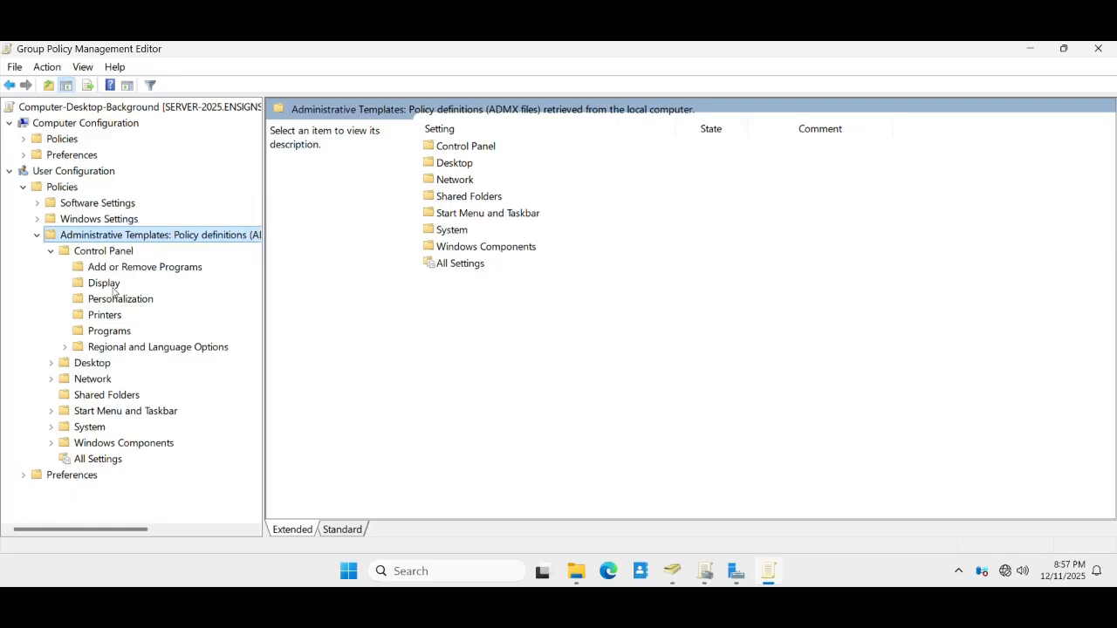
pyautogui.click(102, 301)
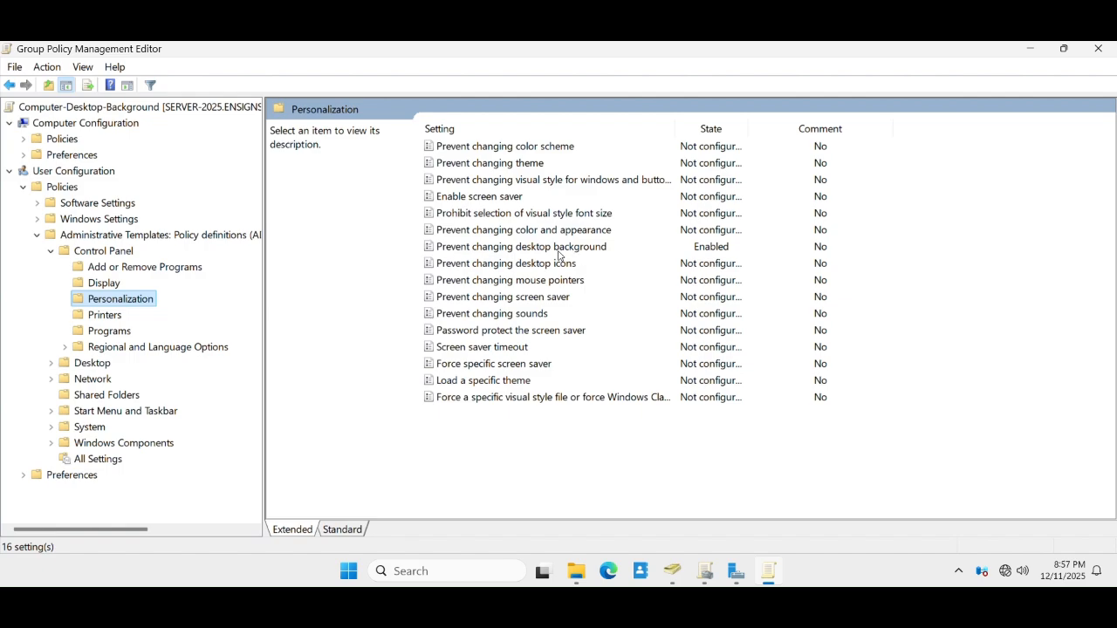
pyautogui.doubleClick(587, 249)
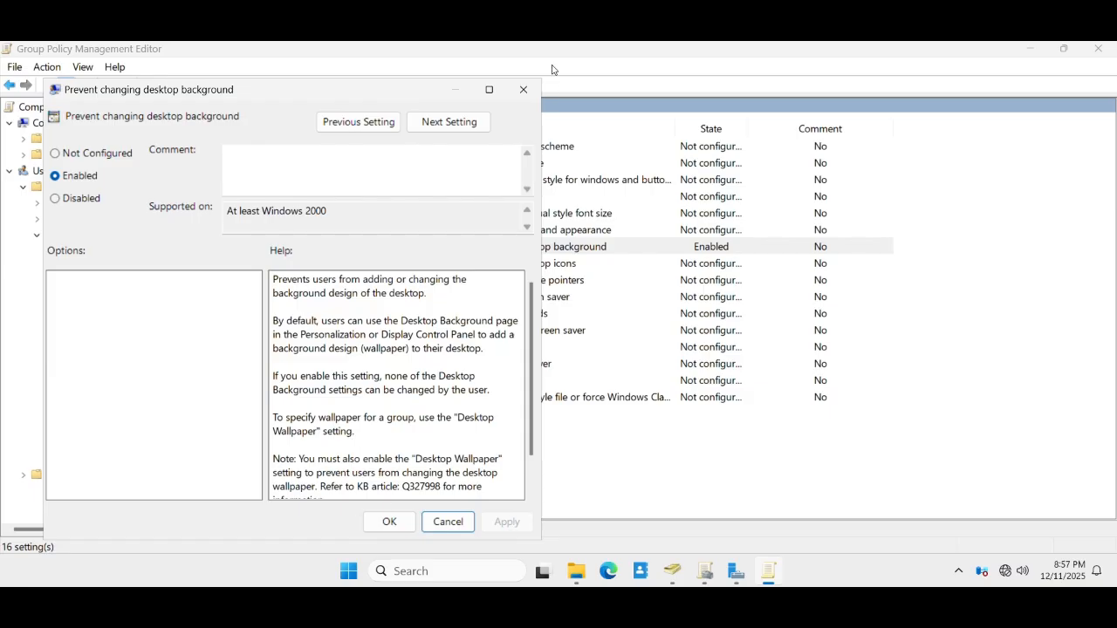
pyautogui.click(523, 90)
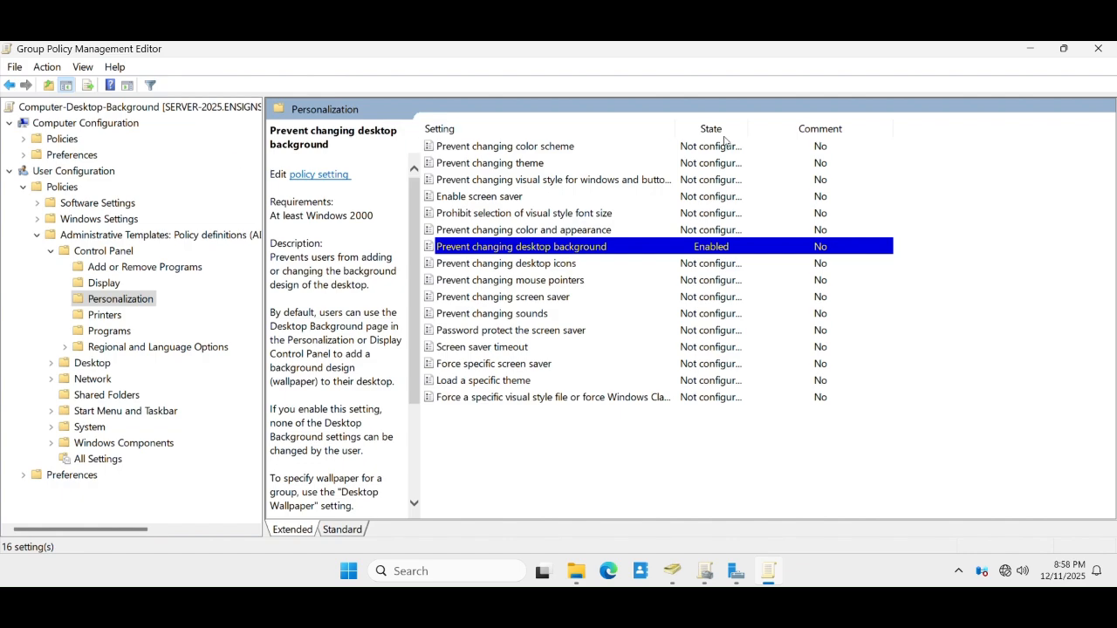
# - Minimize the Group Policy Management Editor and Group Policy Management windows
pyautogui.click(1043, 51)
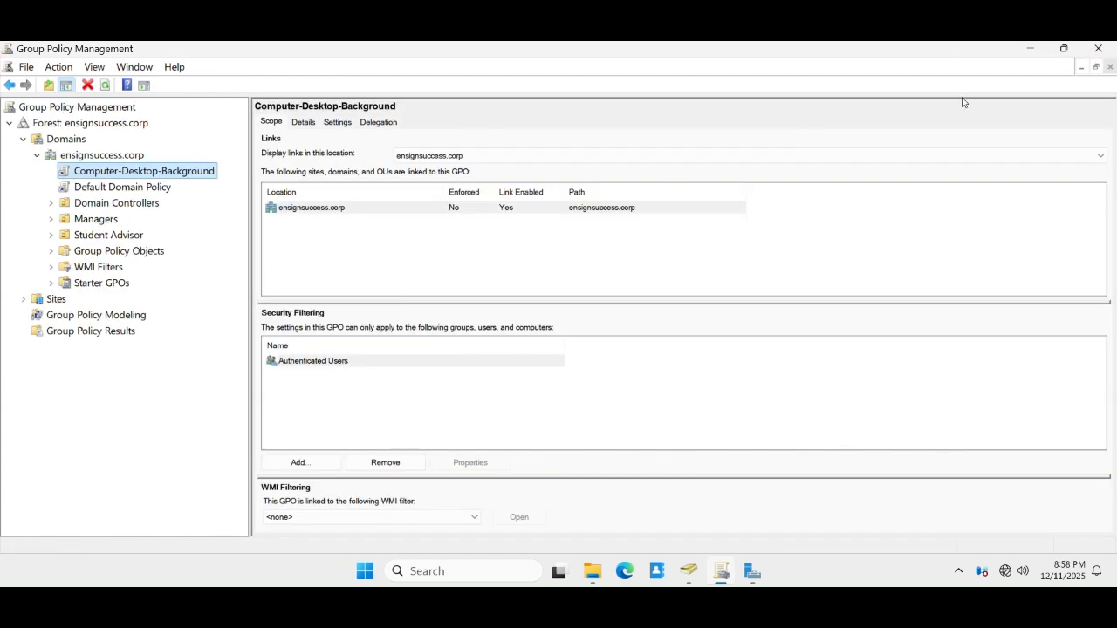
pyautogui.click(1030, 53)
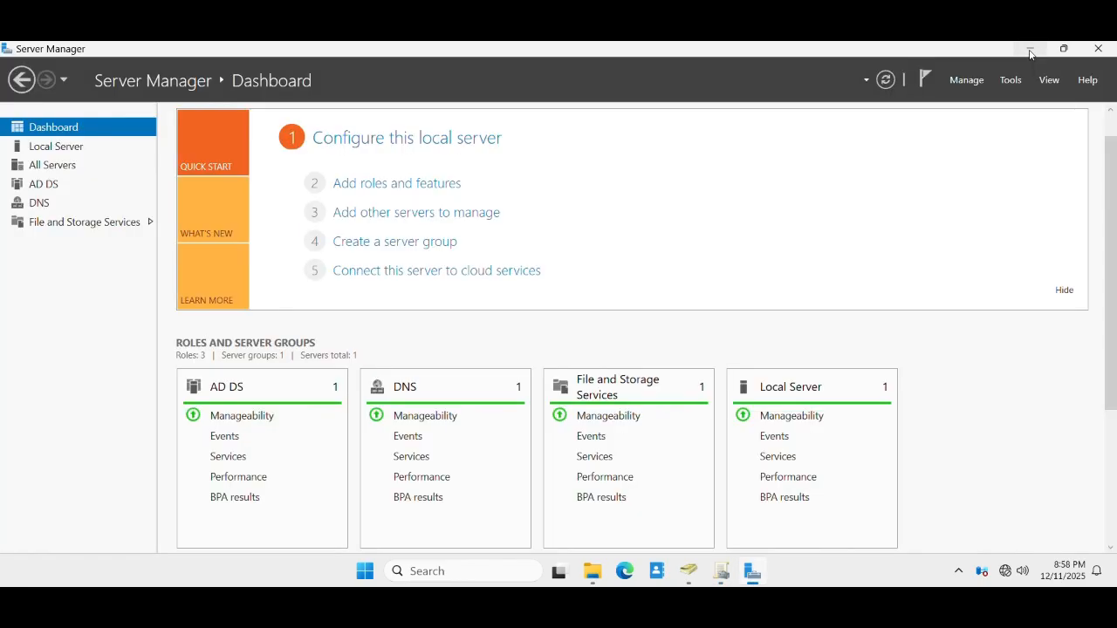
pyautogui.press('super')
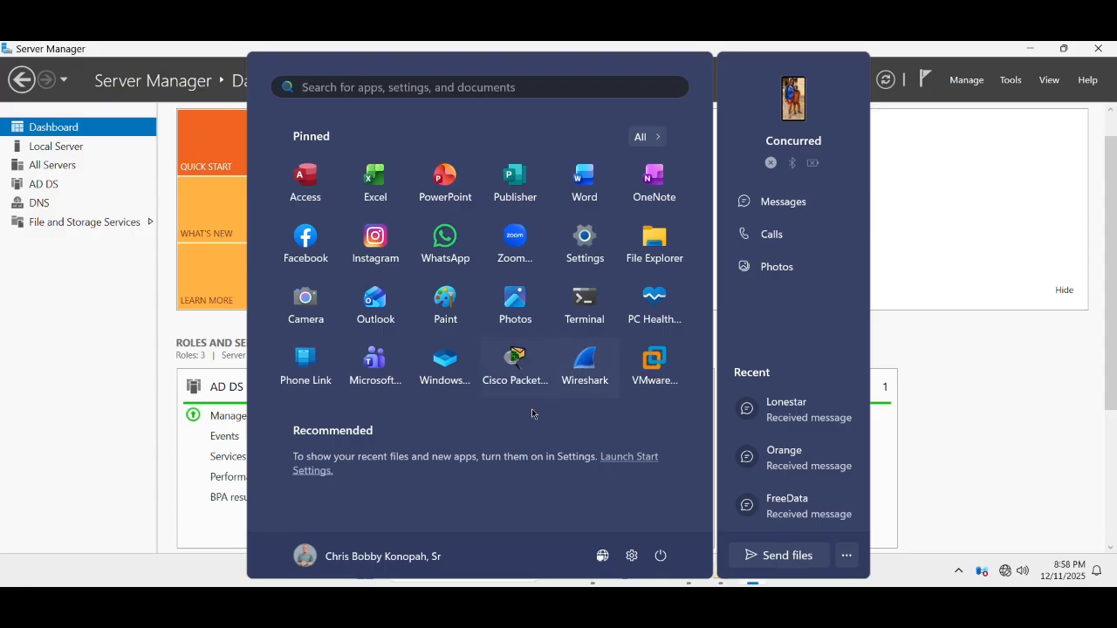
pyautogui.press('super')
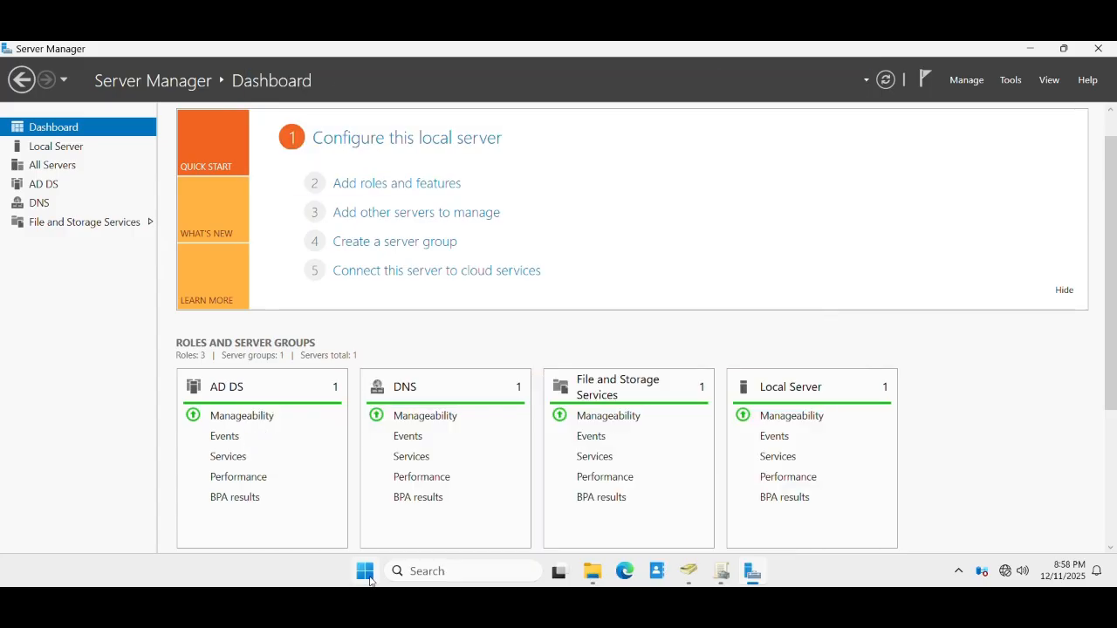
# - Run gpupdate /force in a Windows Terminal PowerShell prompt, then close the Terminal
pyautogui.click(369, 580)
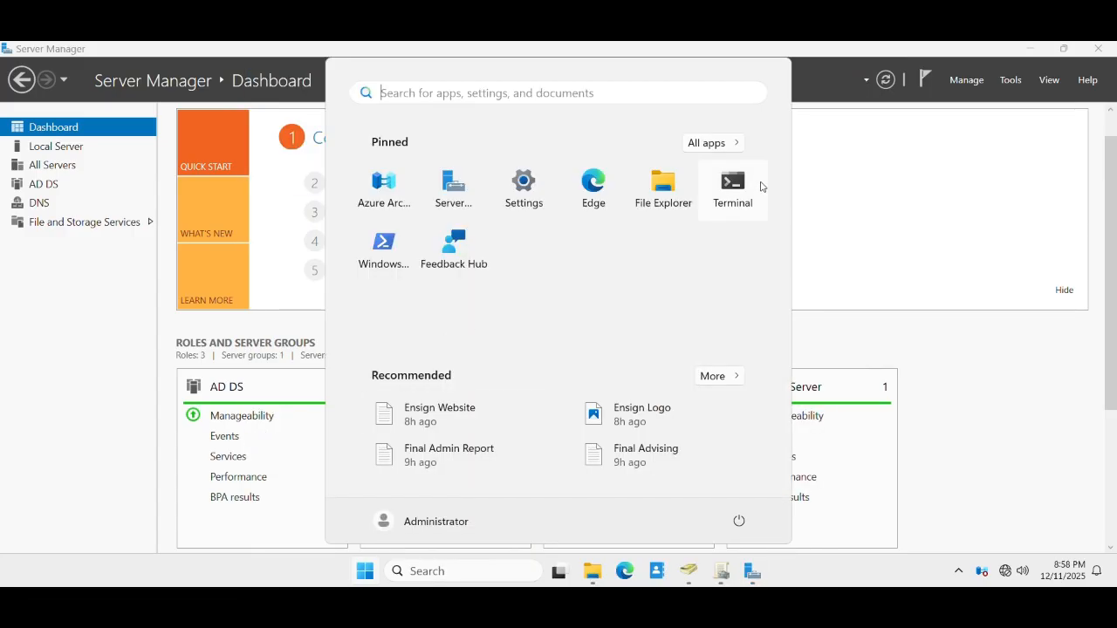
pyautogui.click(733, 190)
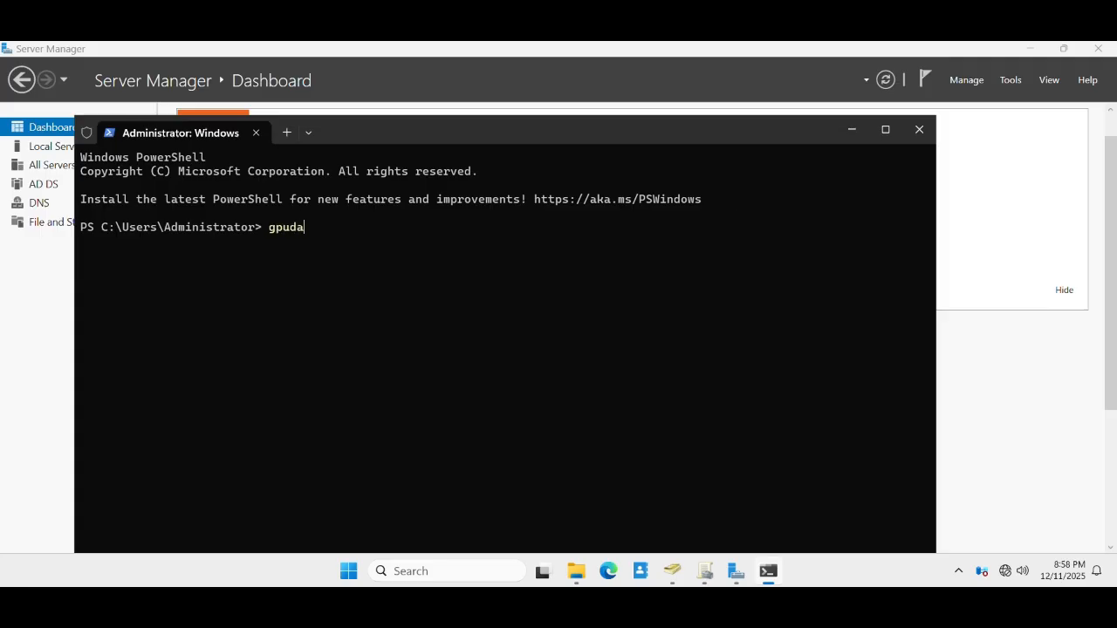
pyautogui.write('te /force')
pyautogui.click(917, 130)
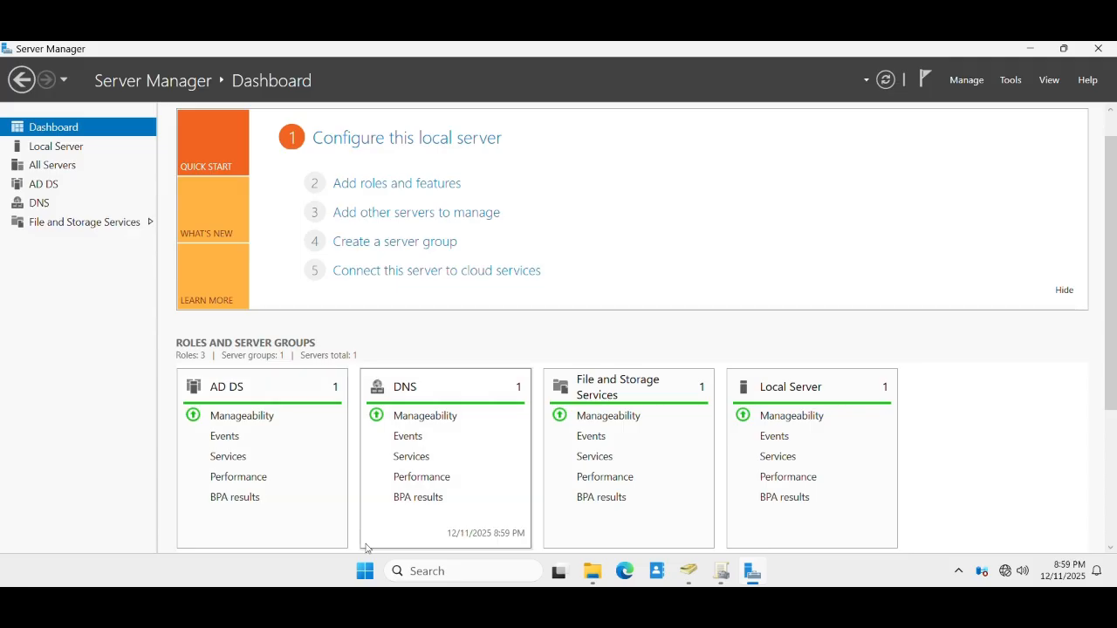
# - Lock the Administrator session and choose to sign in as another user
pyautogui.click(365, 571)
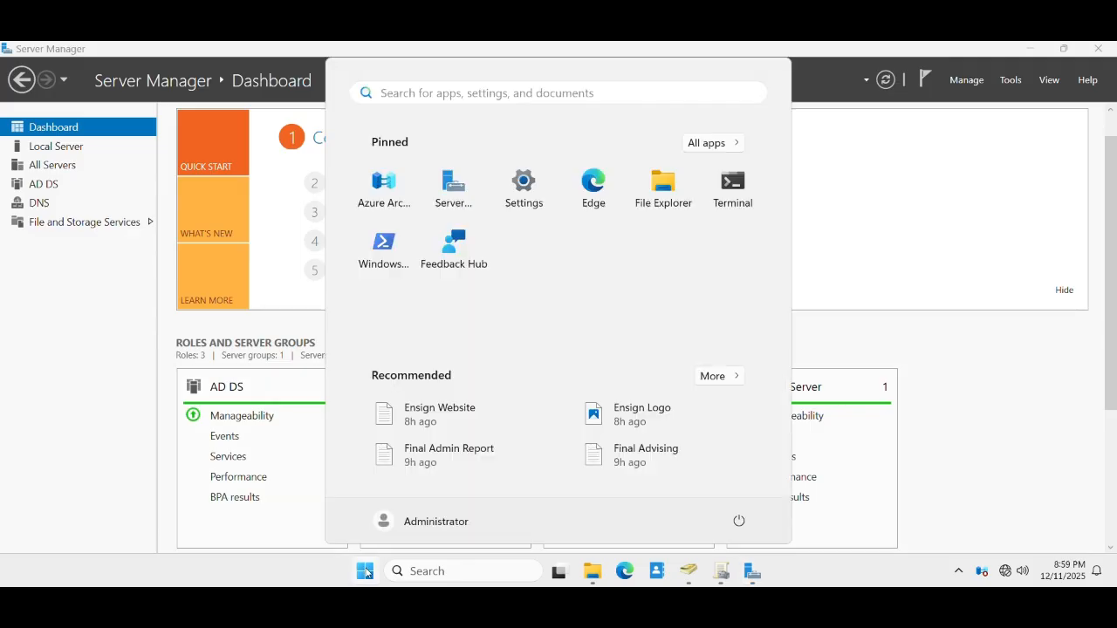
pyautogui.click(428, 523)
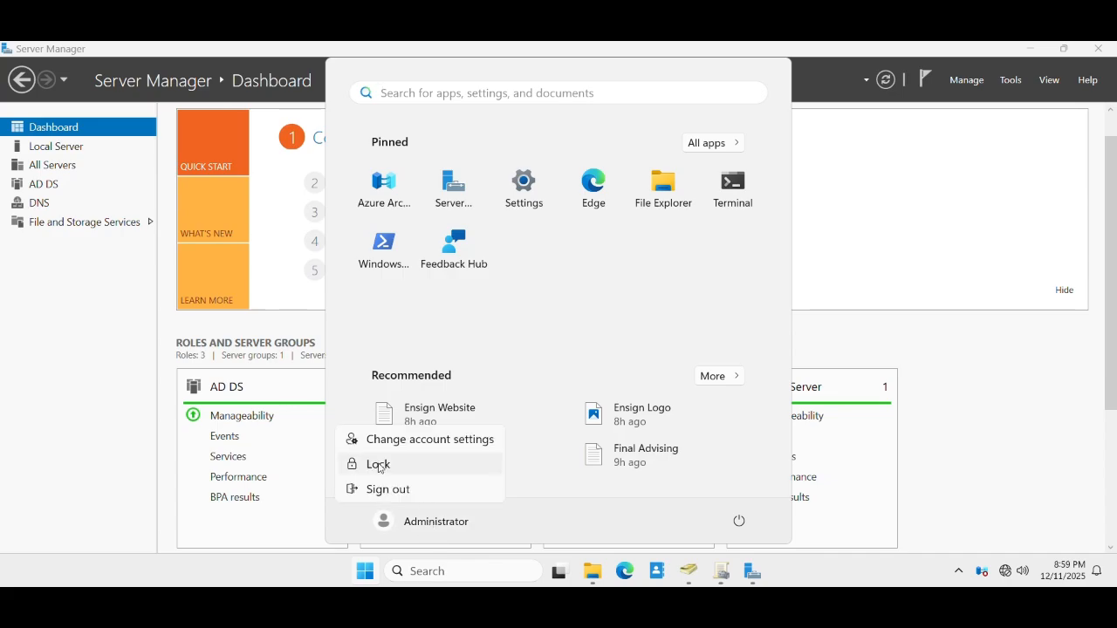
pyautogui.click(385, 465)
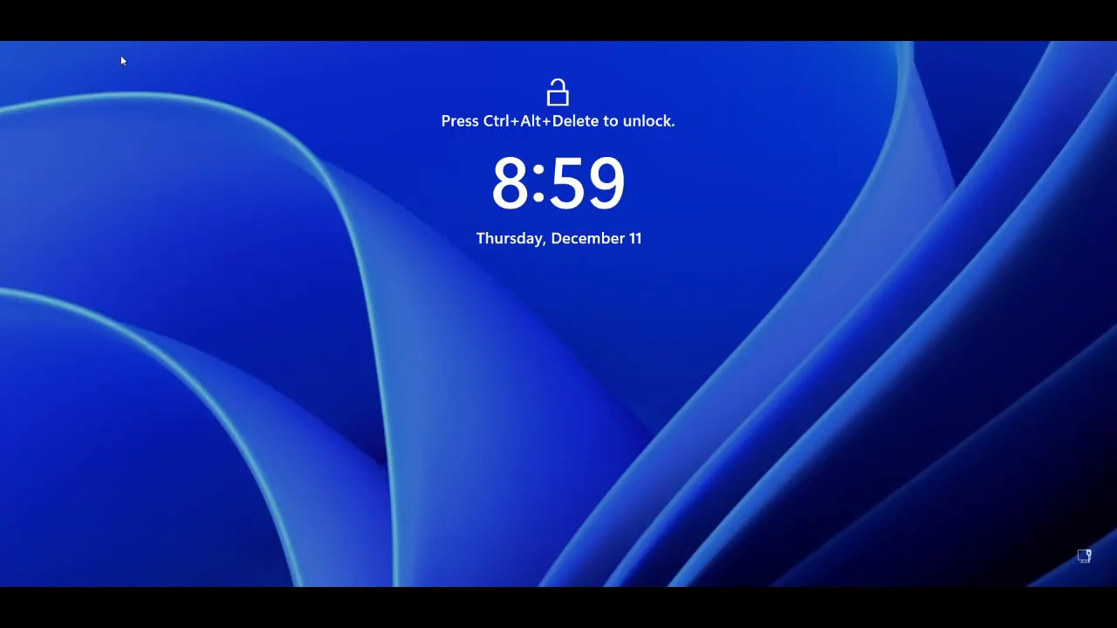
pyautogui.hotkey('ctrl', 'alt', 'Delete')
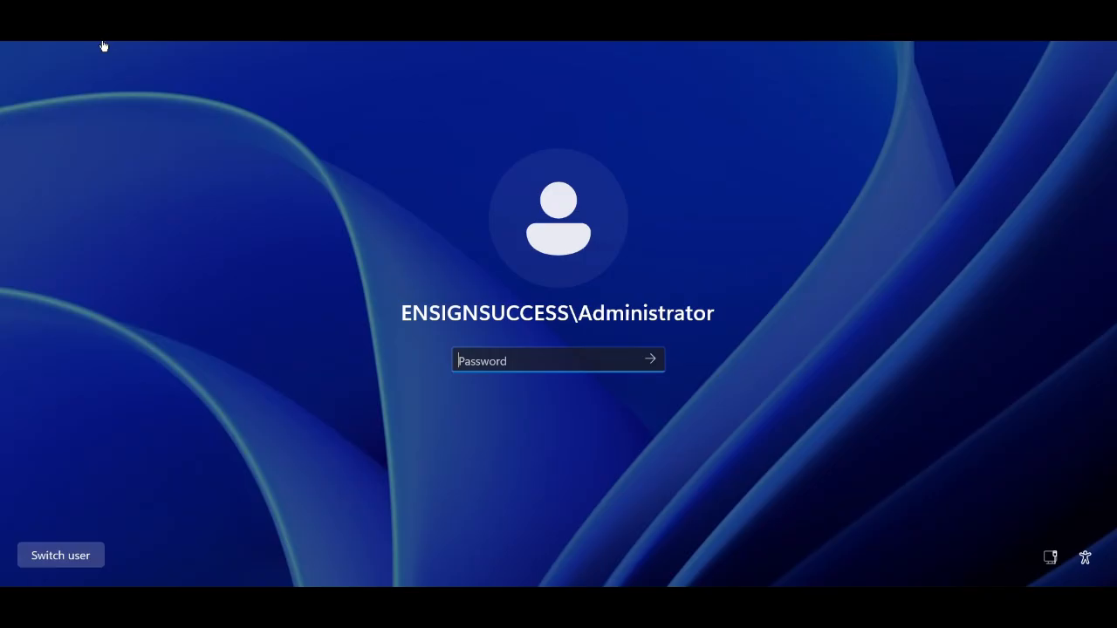
pyautogui.click(61, 556)
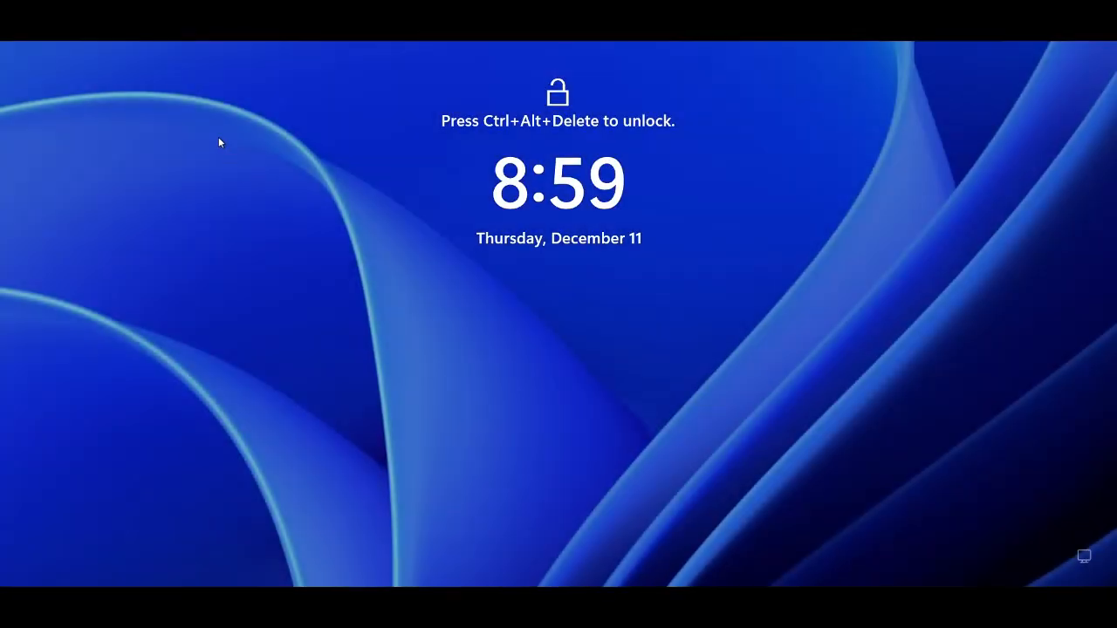
pyautogui.hotkey('ctrl', 'alt', 'Delete')
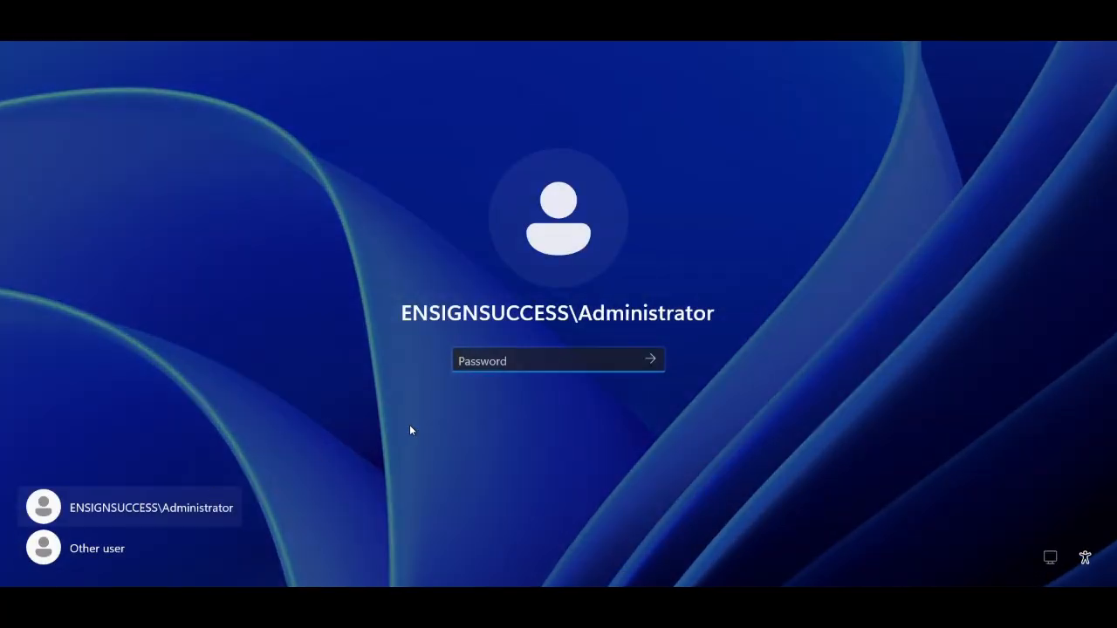
pyautogui.click(98, 547)
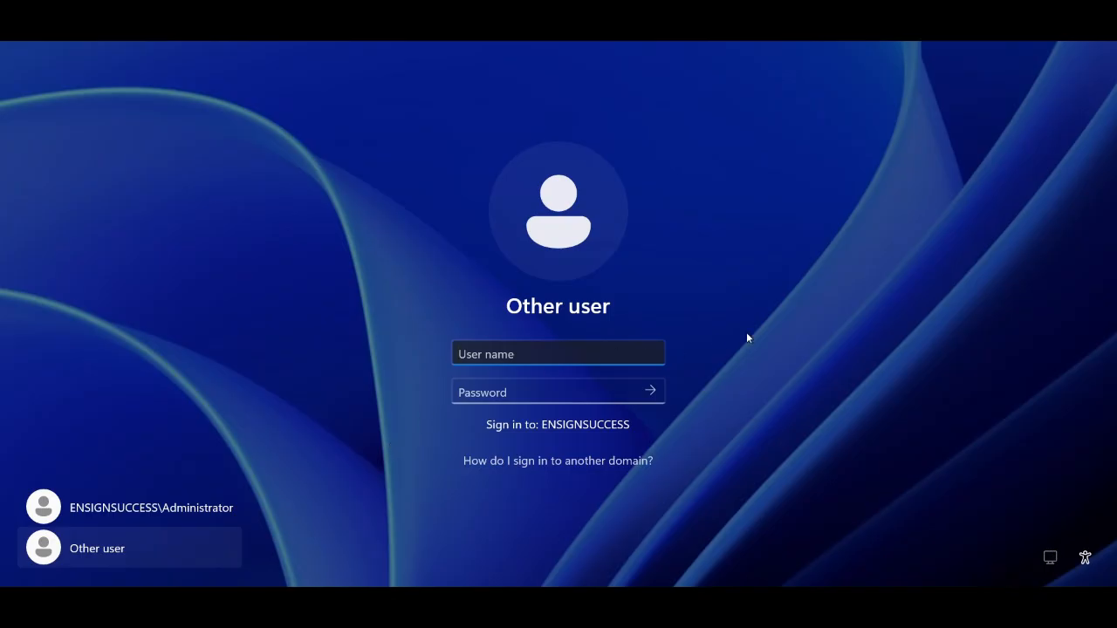
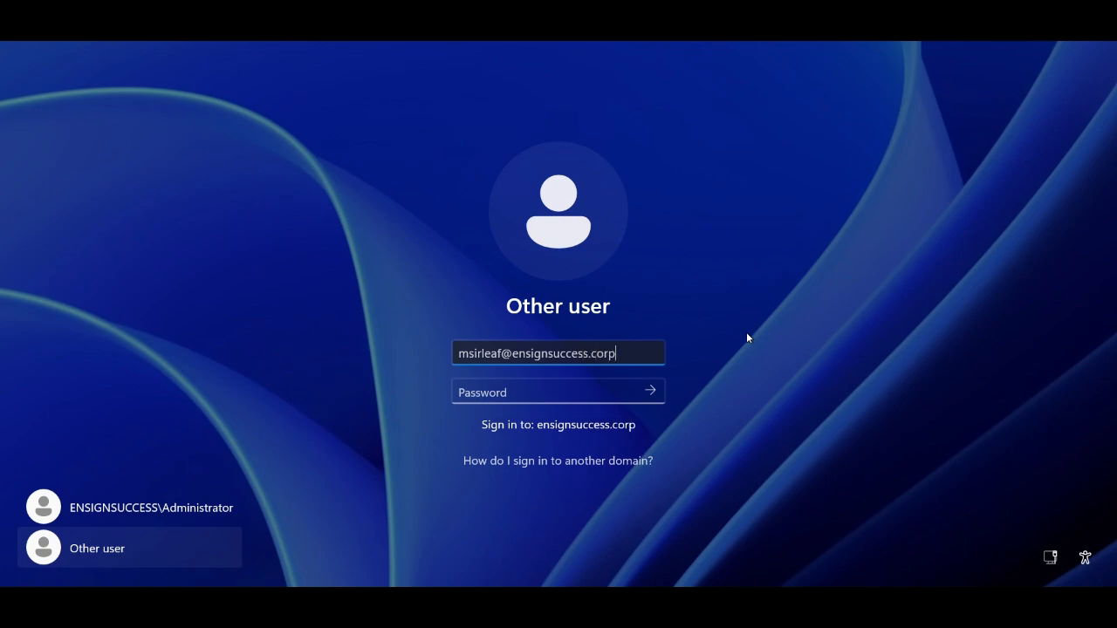
# - Sign in with the domain user's ensignsuccess.corp UPN and password
pyautogui.press('Tab')
pyautogui.write('••••••')
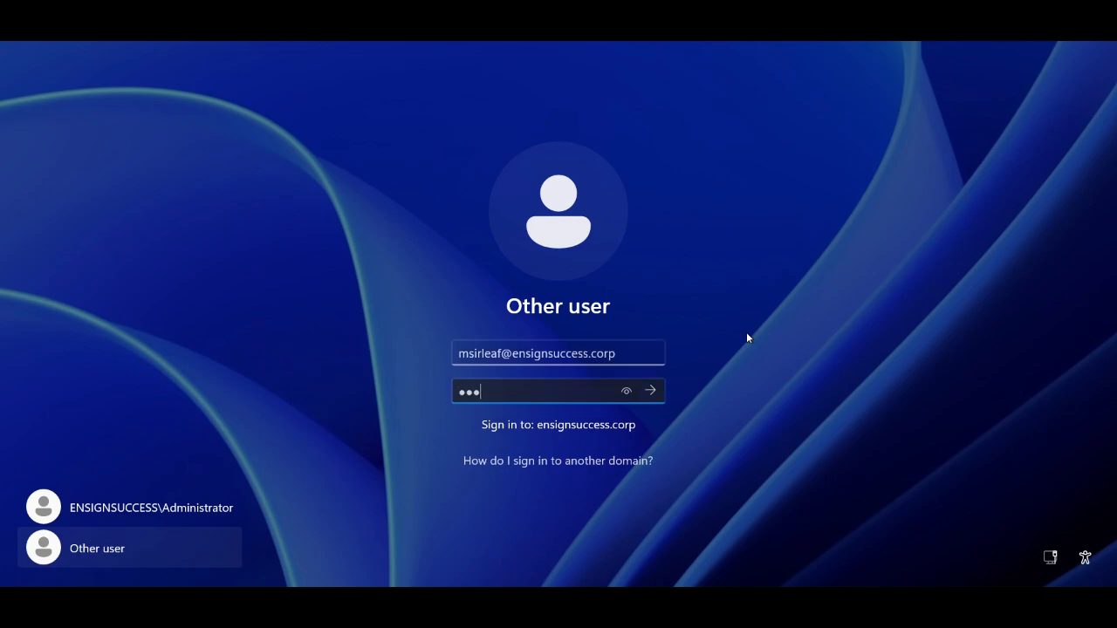
pyautogui.write('•••••')
pyautogui.press('Return')
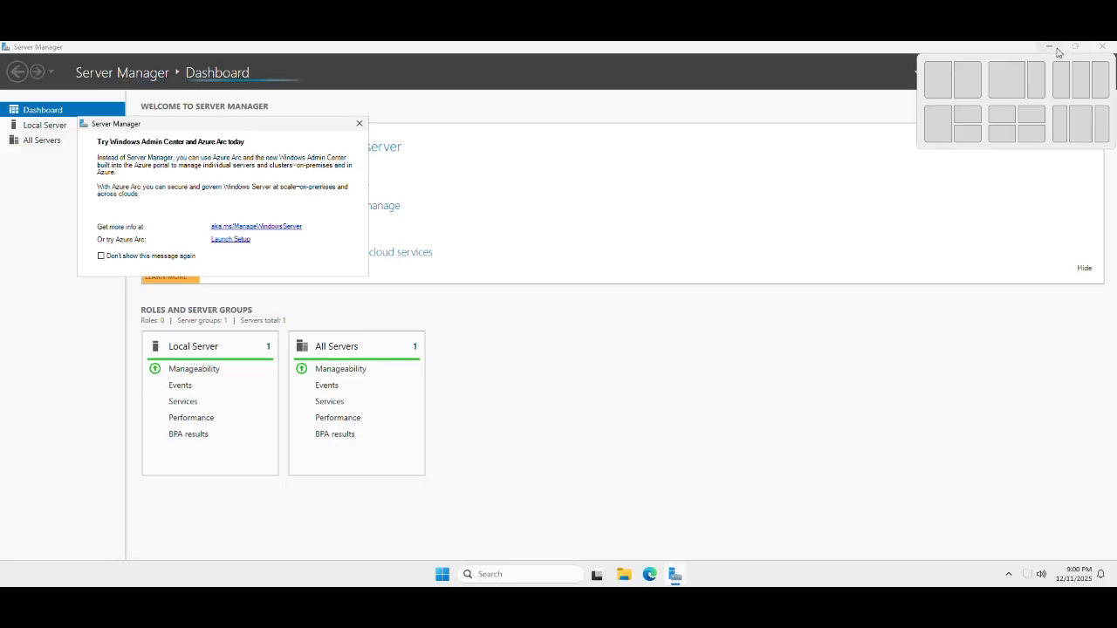
# - Minimize Server Manager and File Explorer to reveal the Ensign College logo desktop wallpaper
pyautogui.click(1049, 47)
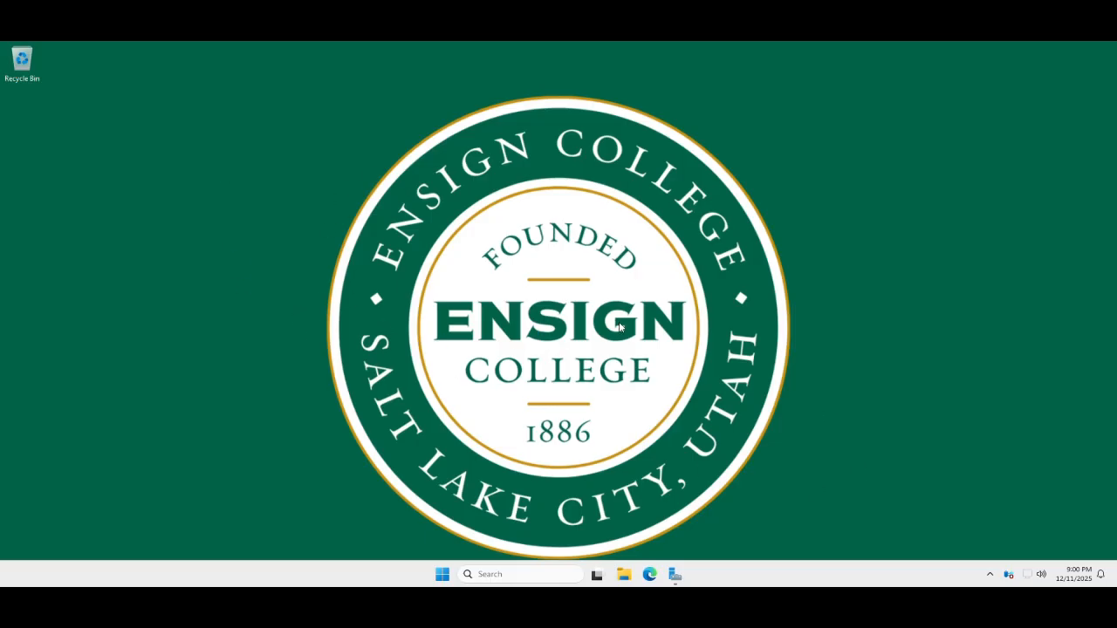
pyautogui.click(624, 576)
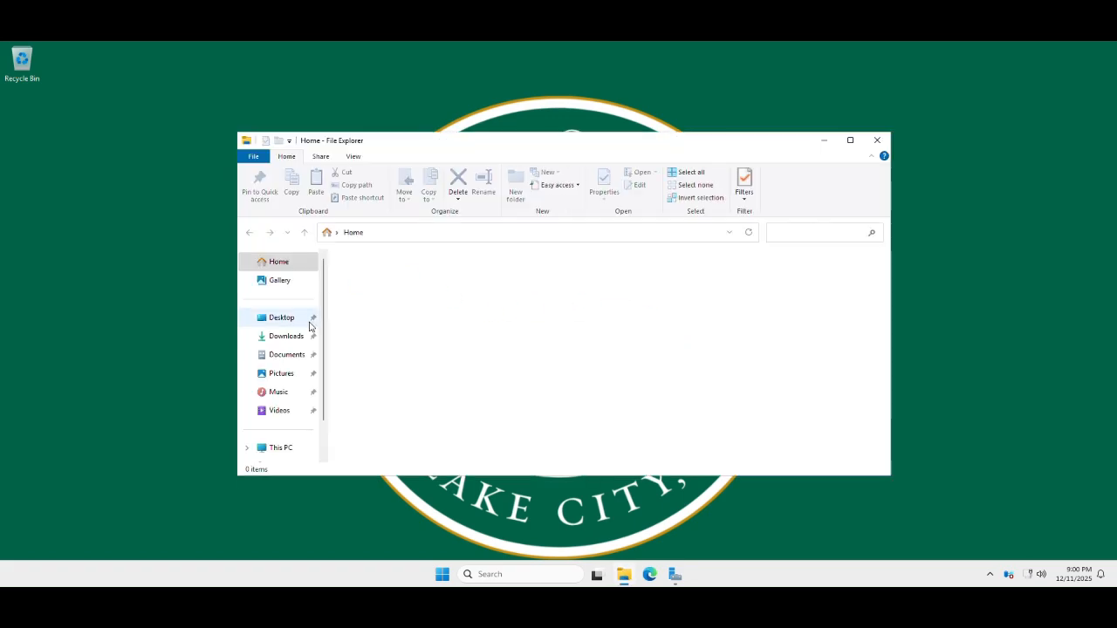
pyautogui.click(850, 141)
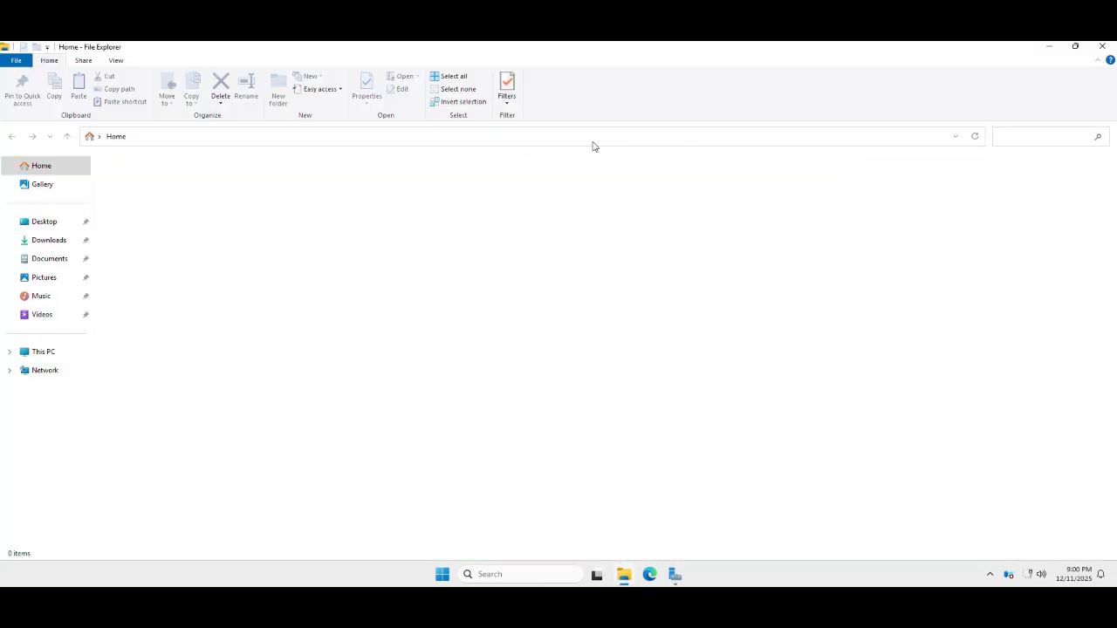
pyautogui.click(1047, 47)
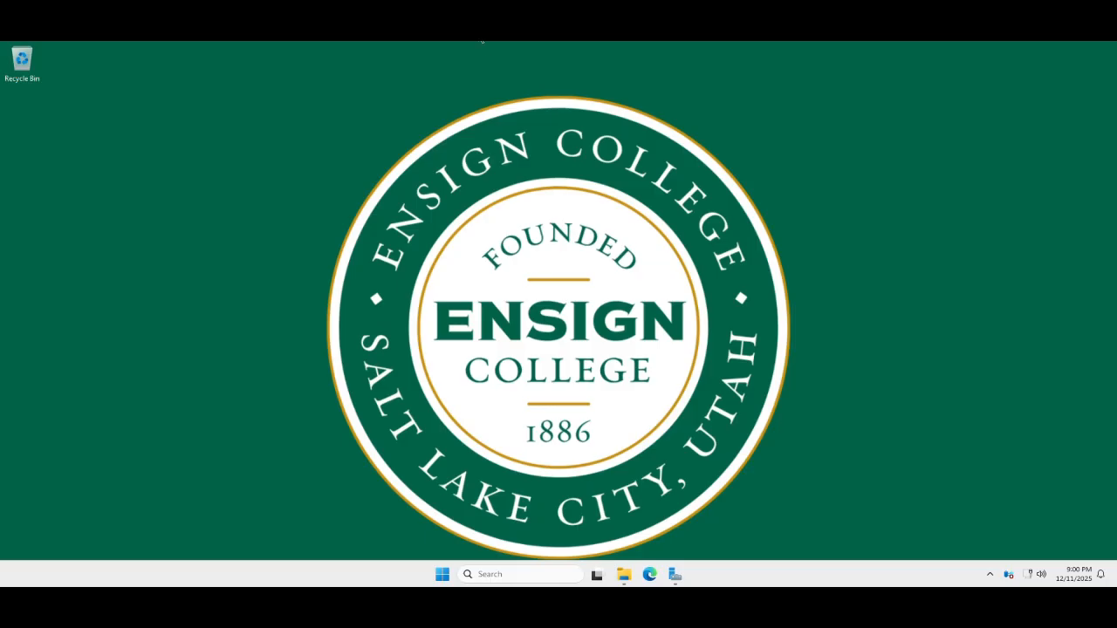
pyautogui.click(443, 576)
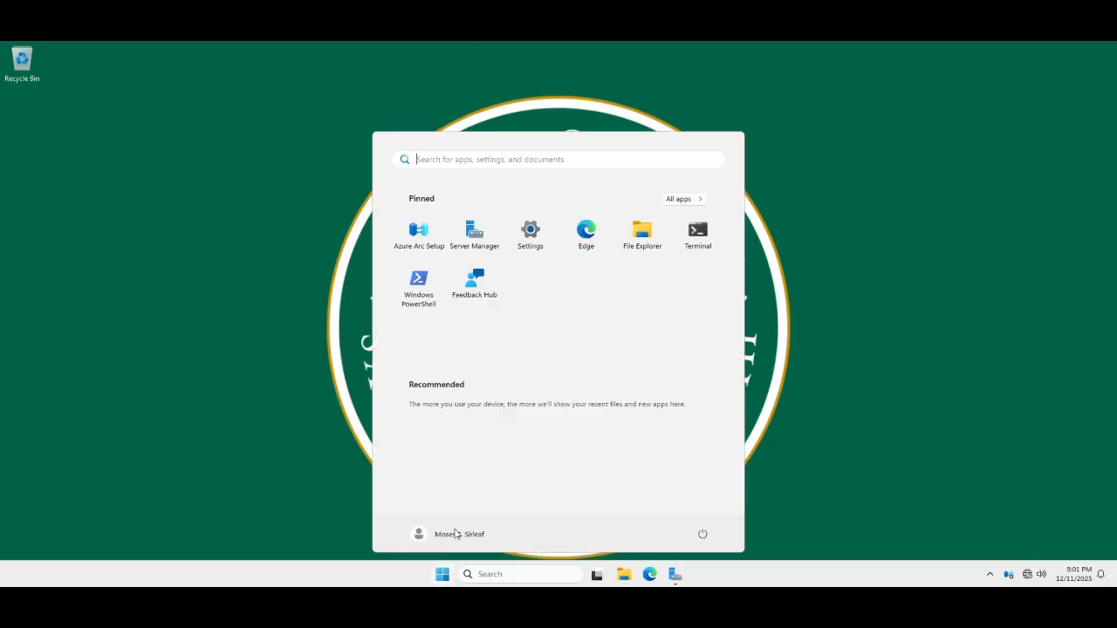
# - Sign the domain user out and sign back in as Administrator with its password
pyautogui.click(456, 534)
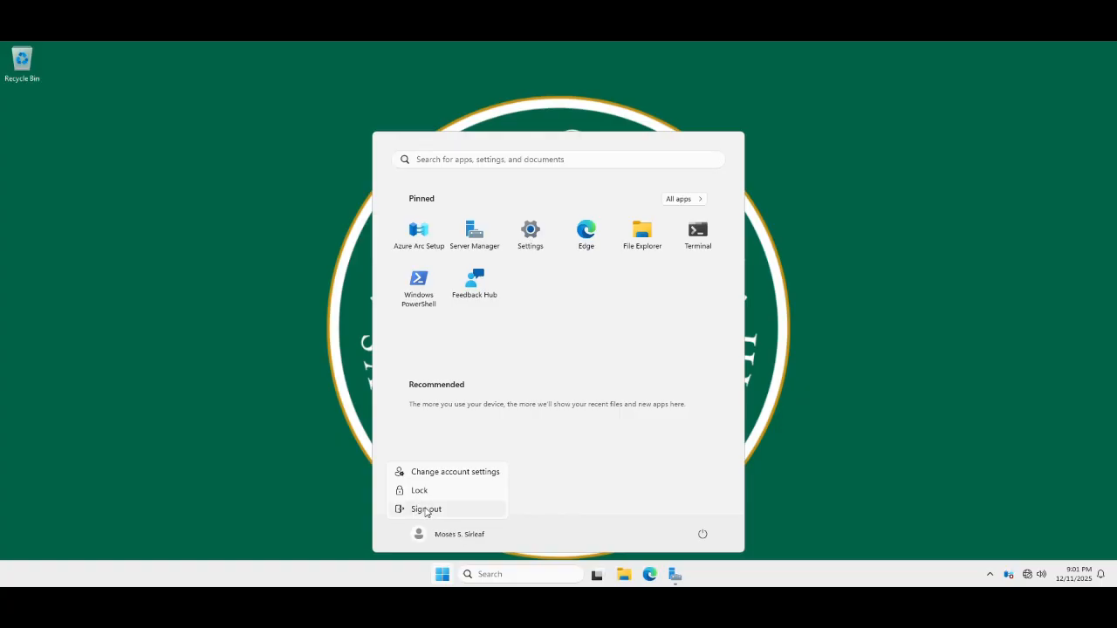
pyautogui.click(431, 515)
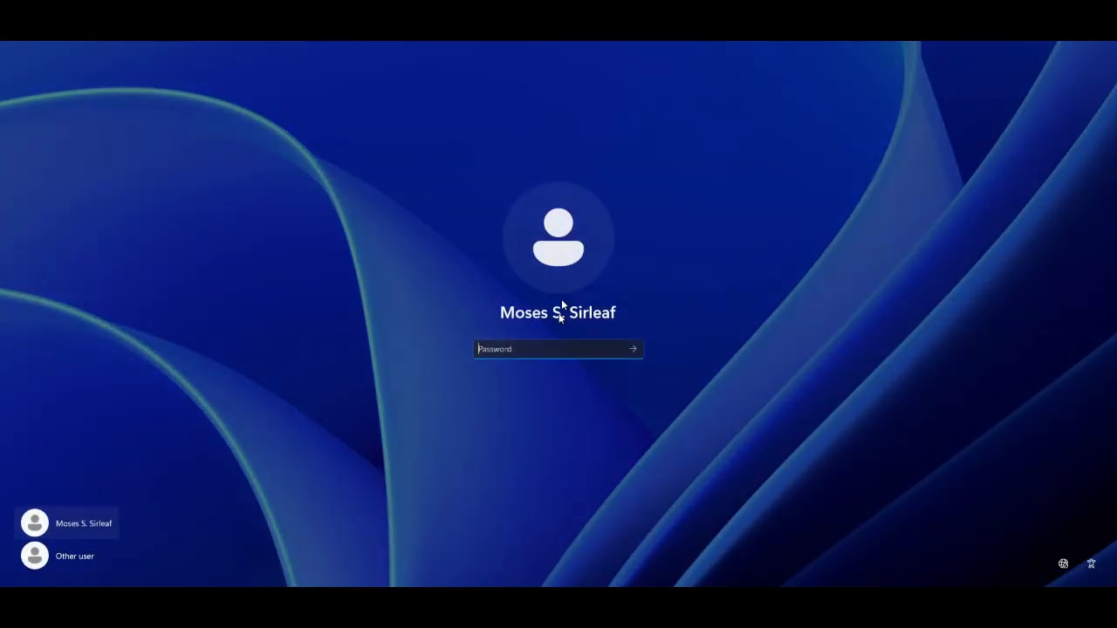
pyautogui.click(74, 559)
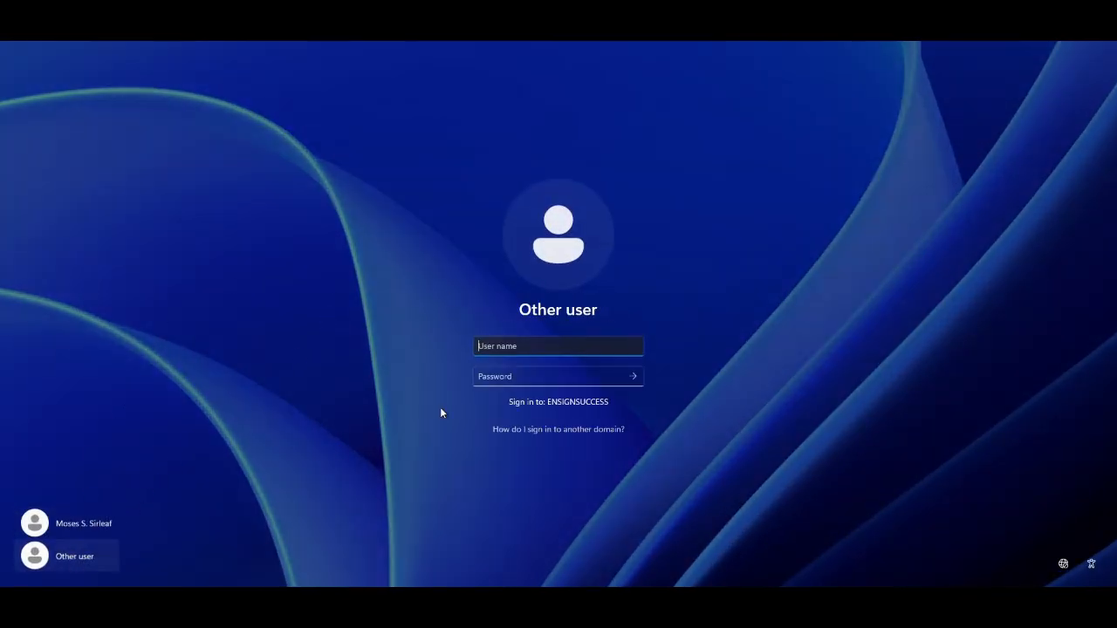
pyautogui.write('Administrator')
pyautogui.press('Tab')
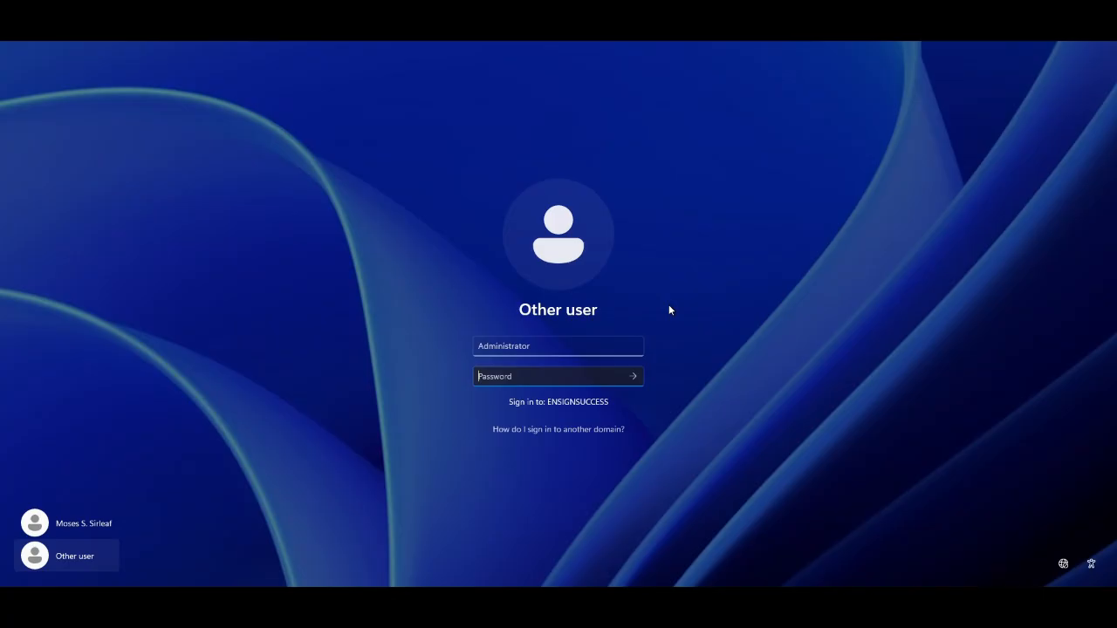
pyautogui.write('••••••••••')
pyautogui.press('Return')
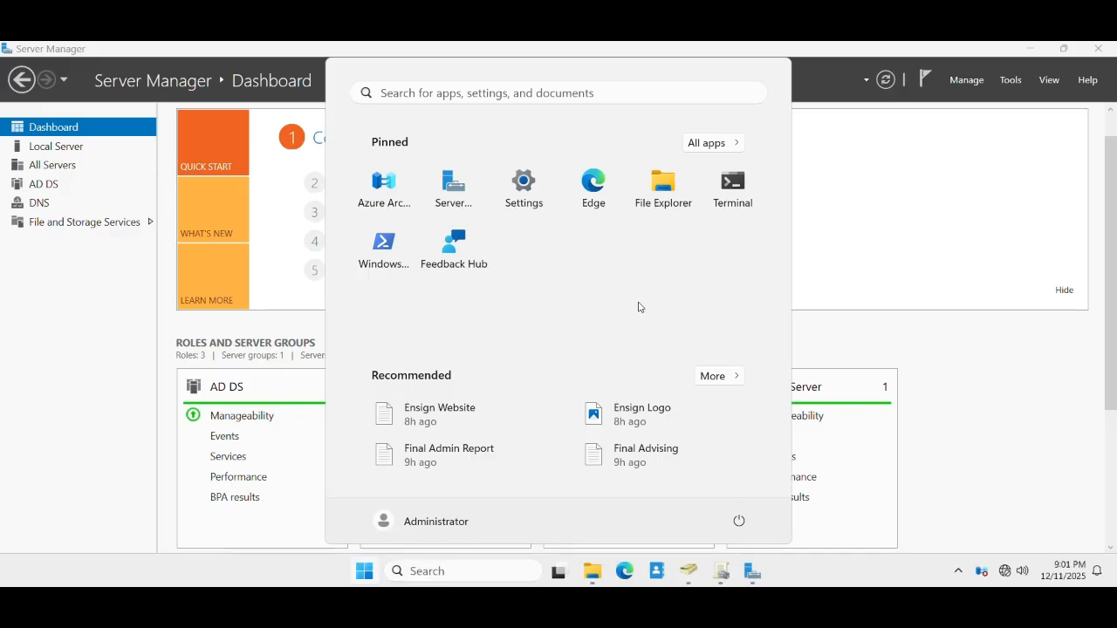
# - Dismiss the Start menu to show Server Manager's Dashboard tiles
pyautogui.click(989, 337)
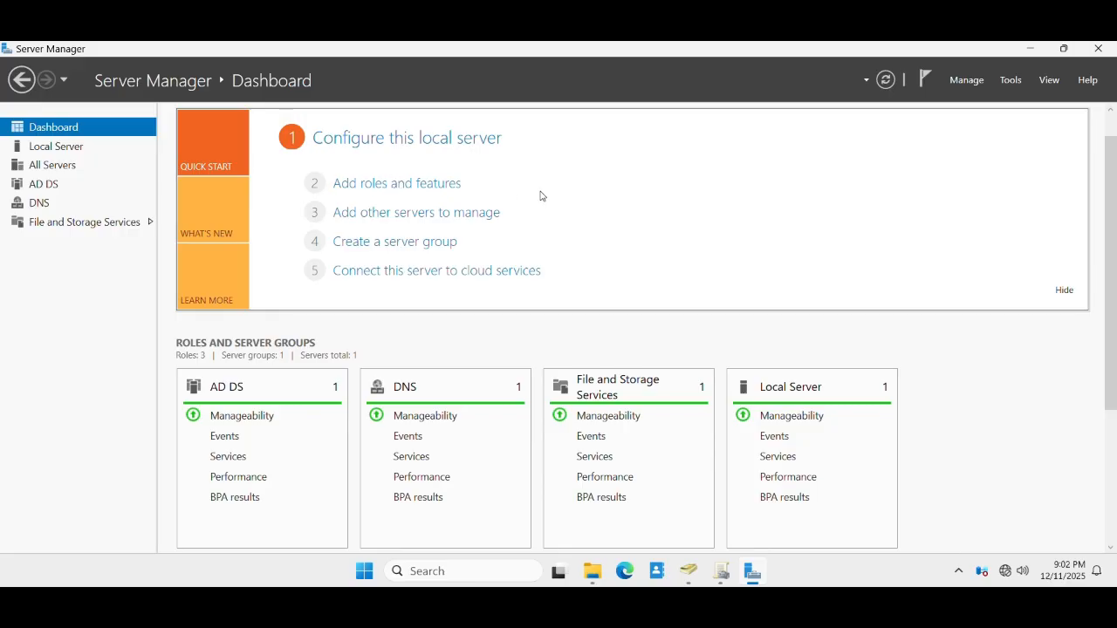
pyautogui.click(394, 184)
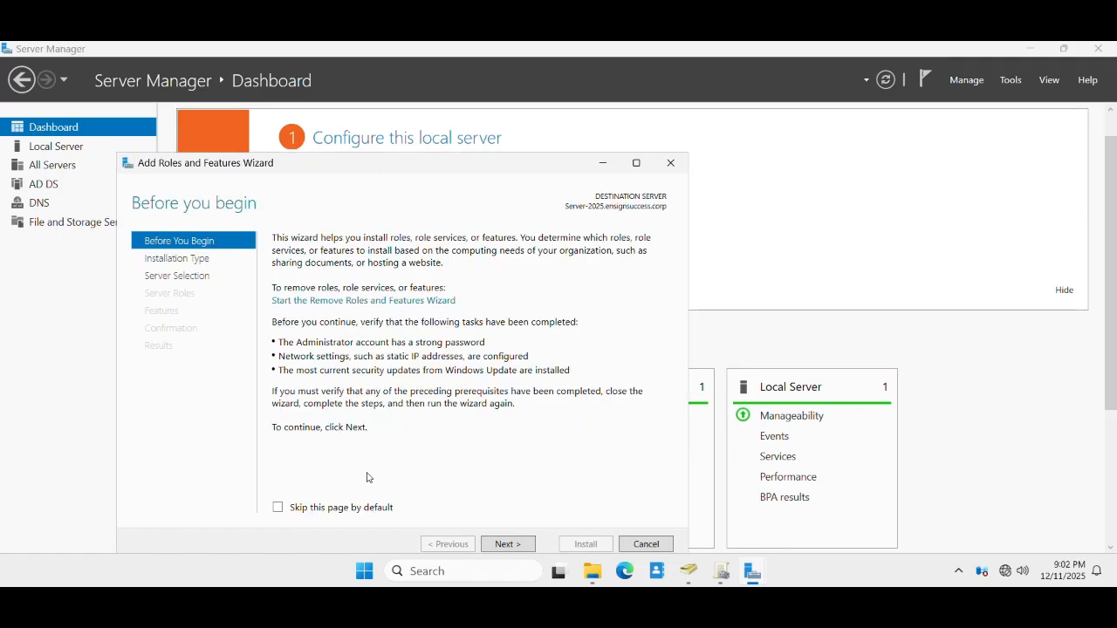
pyautogui.moveTo(375, 164); pyautogui.dragTo(491, 107)
pyautogui.click(621, 488)
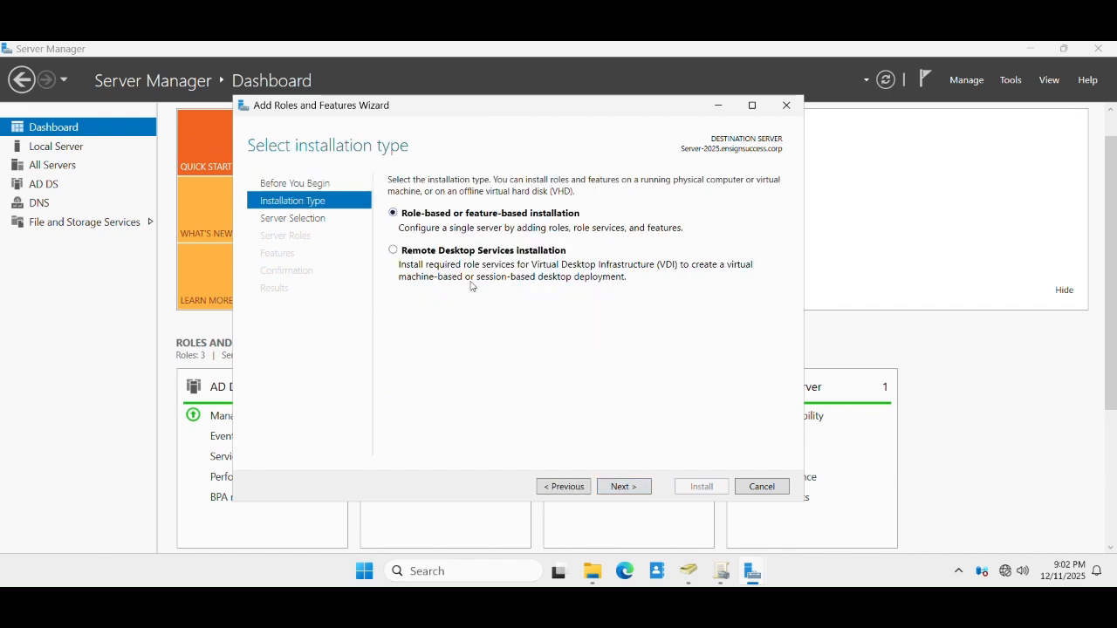
pyautogui.click(631, 488)
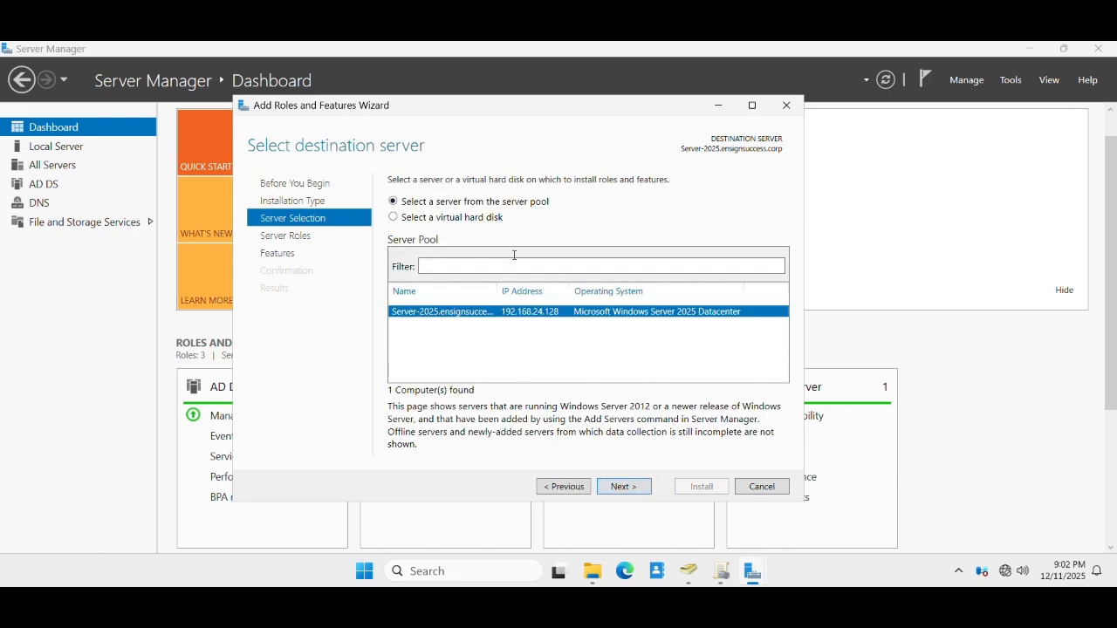
pyautogui.click(619, 493)
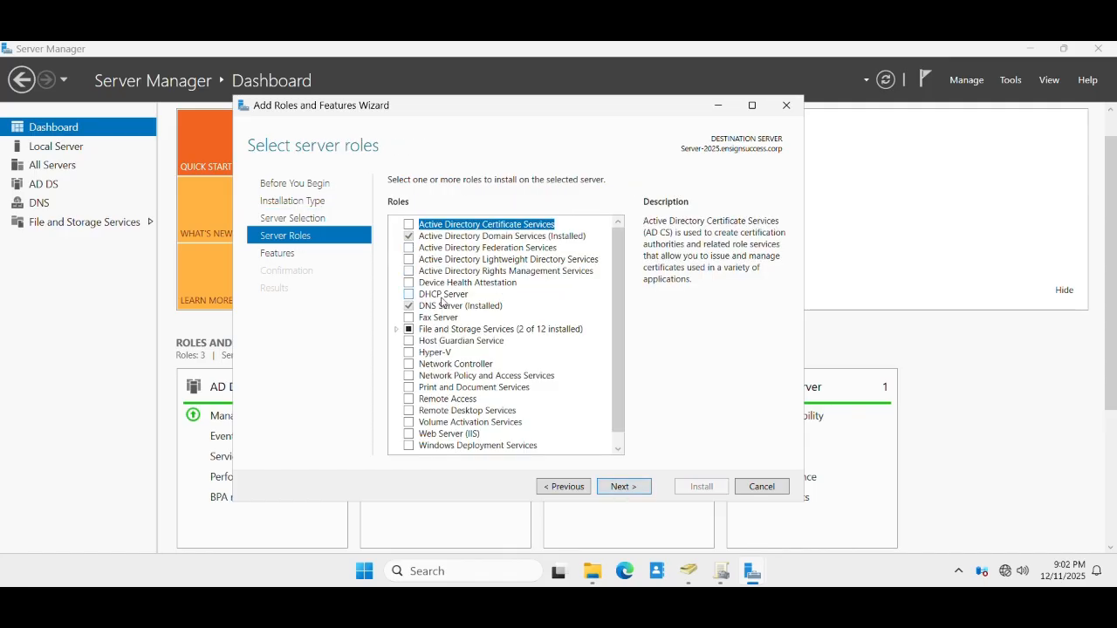
pyautogui.click(412, 251)
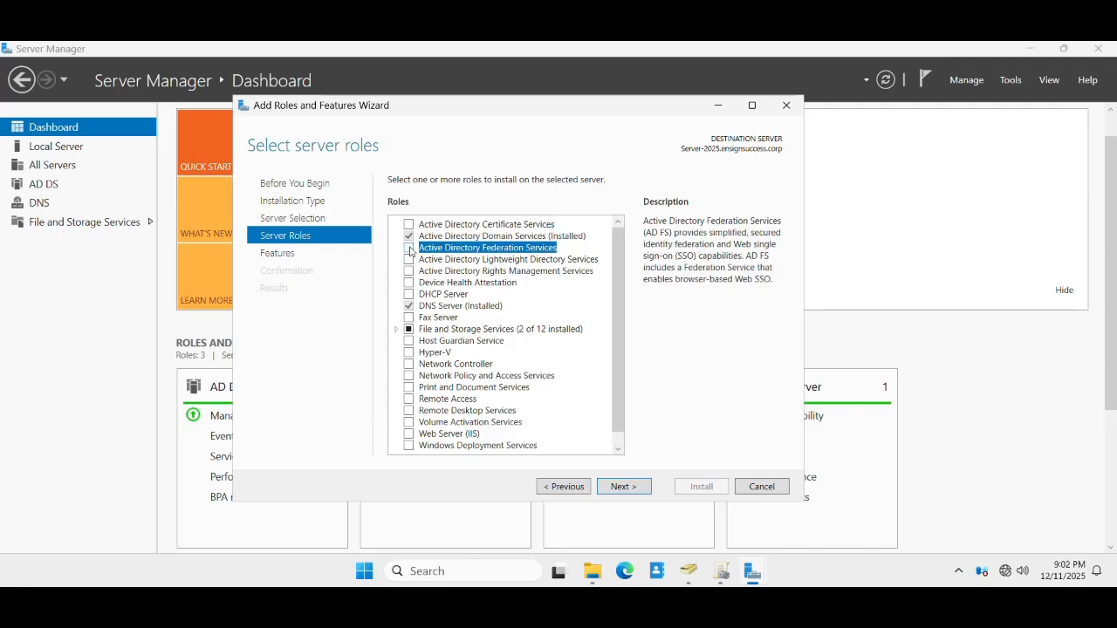
pyautogui.click(410, 249)
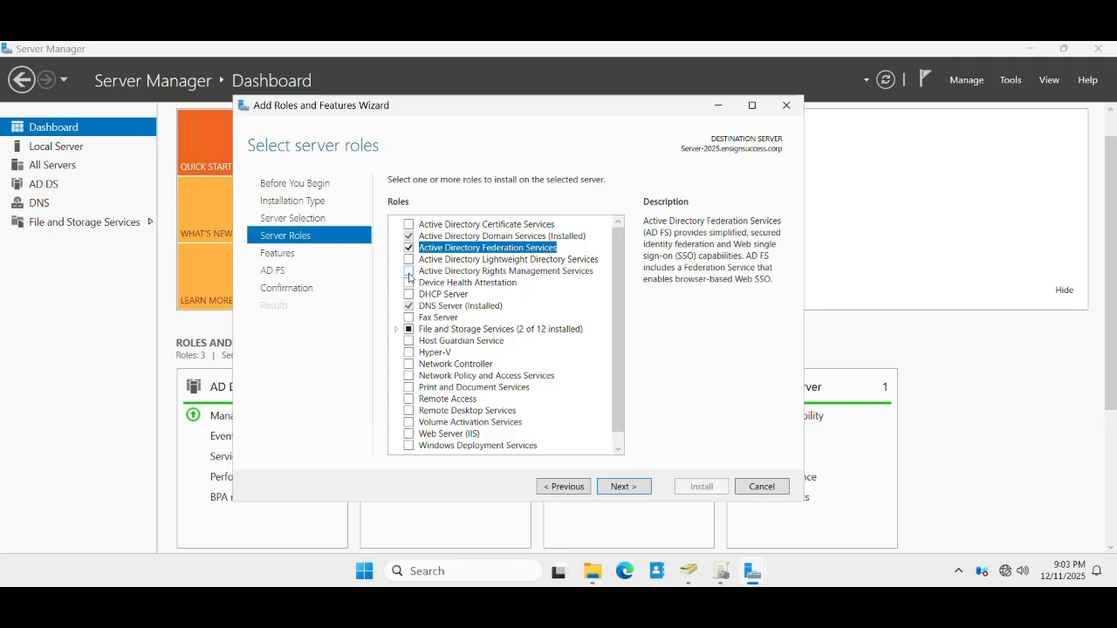
pyautogui.click(409, 272)
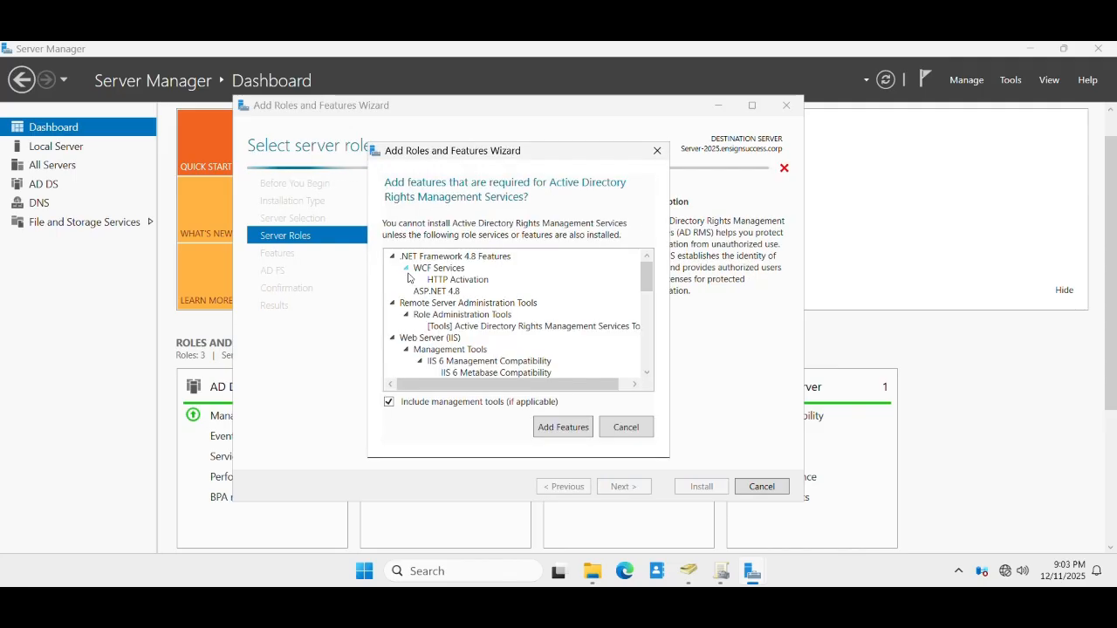
pyautogui.click(563, 427)
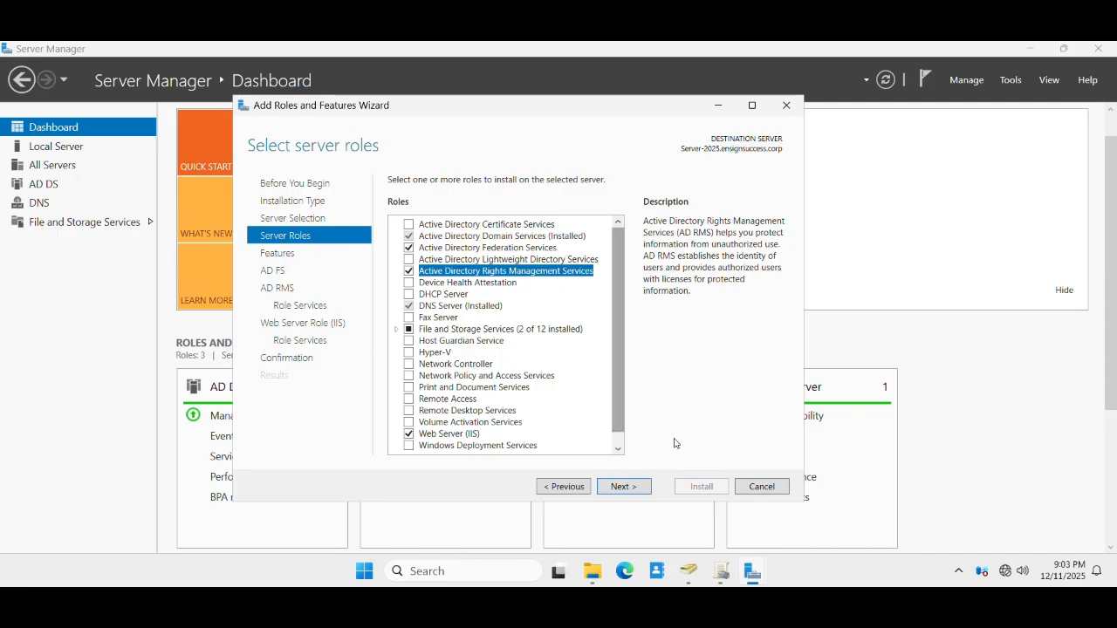
pyautogui.click(756, 490)
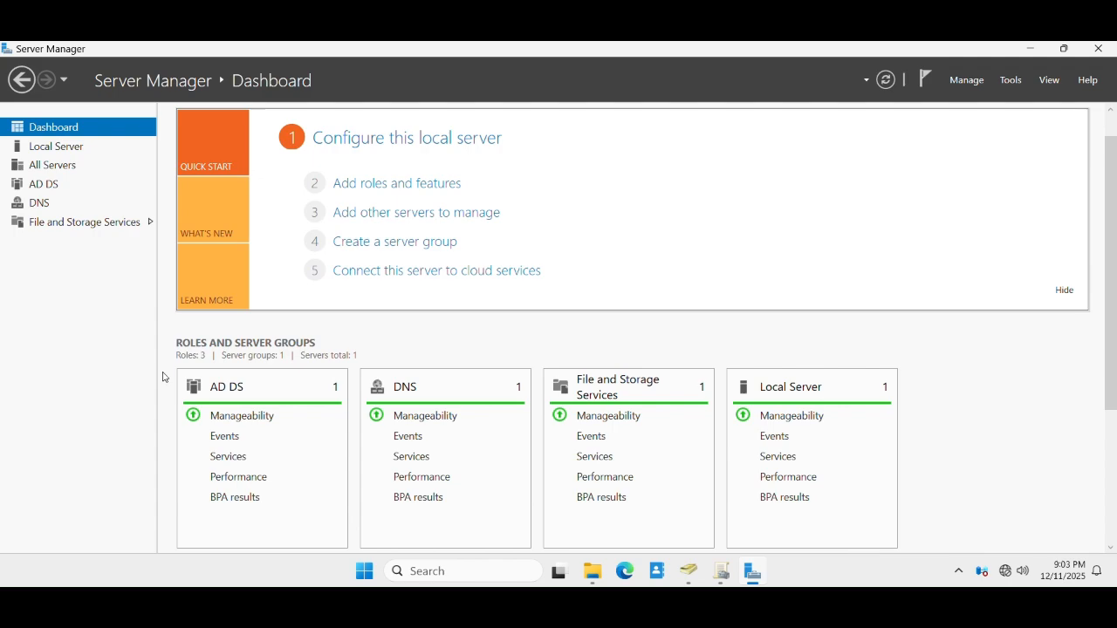
pyautogui.scroll(-3, 161, 361)
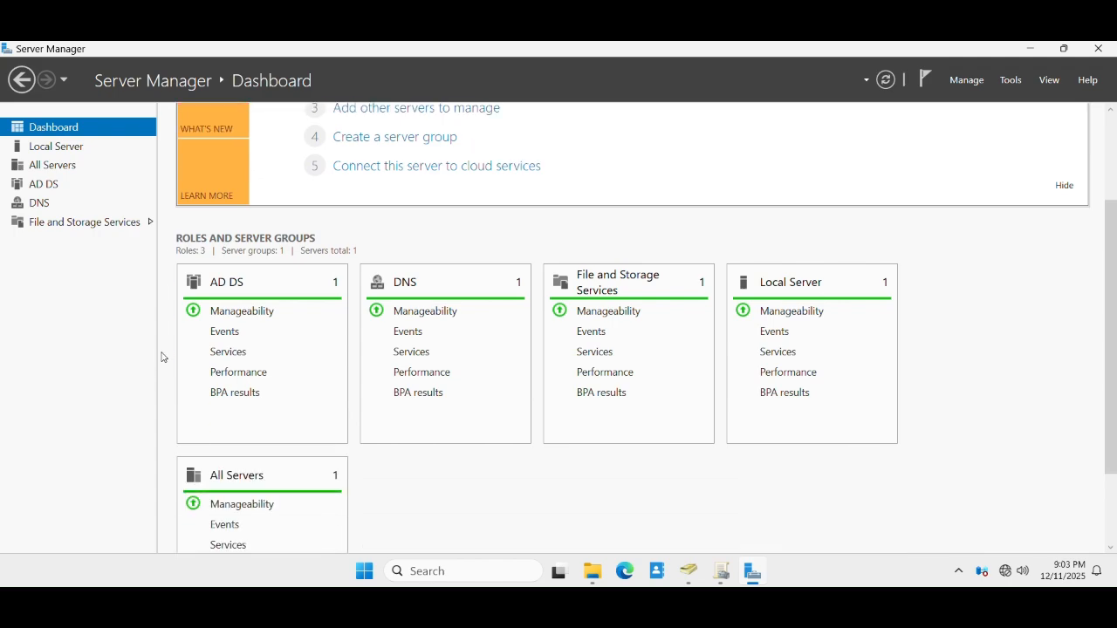
pyautogui.scroll(3, 160, 357)
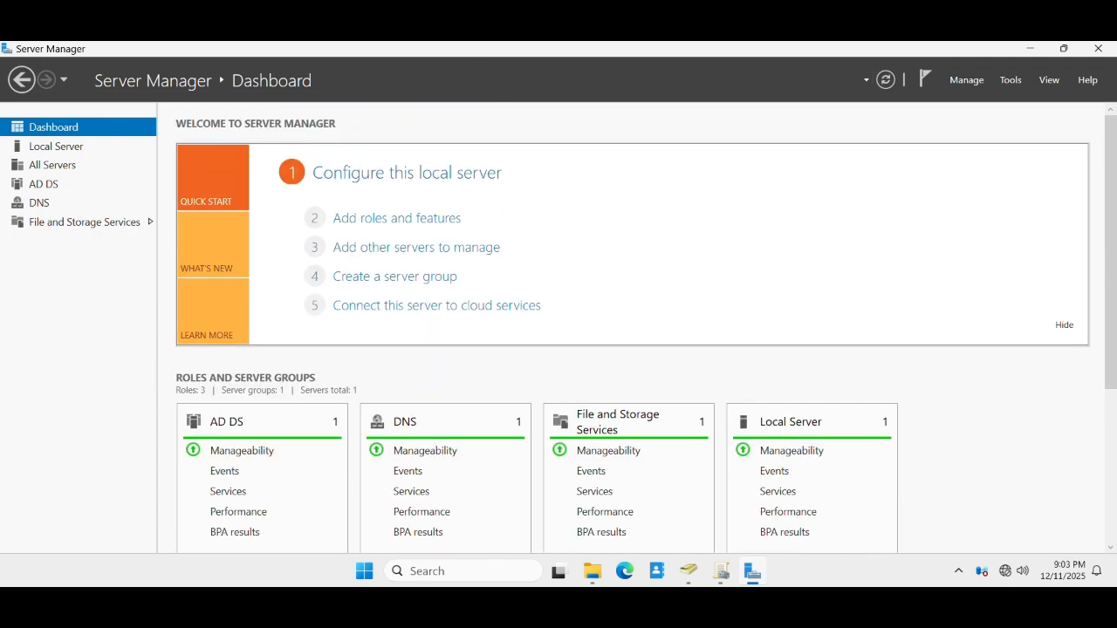